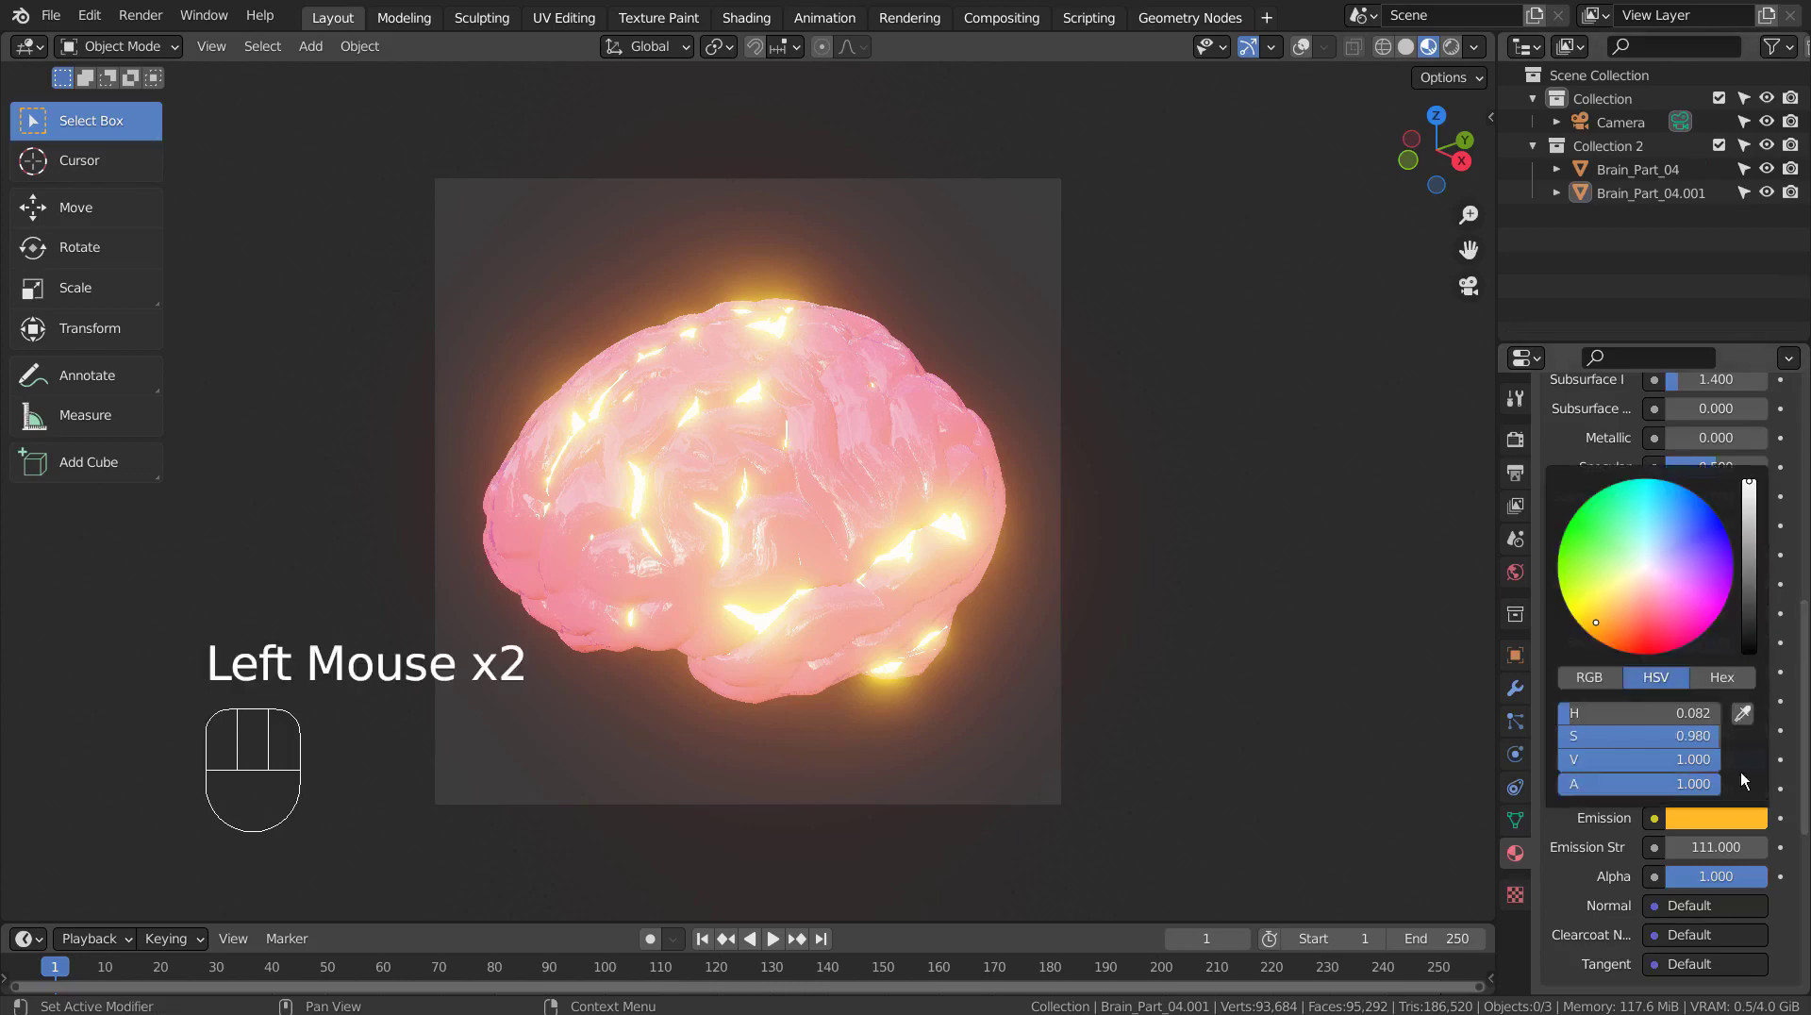
- Sweep the Emission colour hue from orange to cyan and back to orange
mouse_move(1595, 622)
mouse_down()
mouse_move(1678, 638)
mouse_move(1709, 612)
mouse_move(1725, 566)
mouse_move(1659, 479)
mouse_move(1573, 552)
mouse_move(1596, 622)
mouse_move(1667, 577)
mouse_move(1637, 577)
mouse_move(1662, 570)
mouse_move(1655, 547)
mouse_move(1596, 540)
mouse_move(1609, 609)
mouse_move(1671, 605)
mouse_move(1700, 539)
mouse_move(1639, 498)
mouse_move(1581, 603)
mouse_move(1648, 651)
mouse_move(1698, 624)
mouse_move(1575, 596)
mouse_move(1590, 635)
mouse_up()
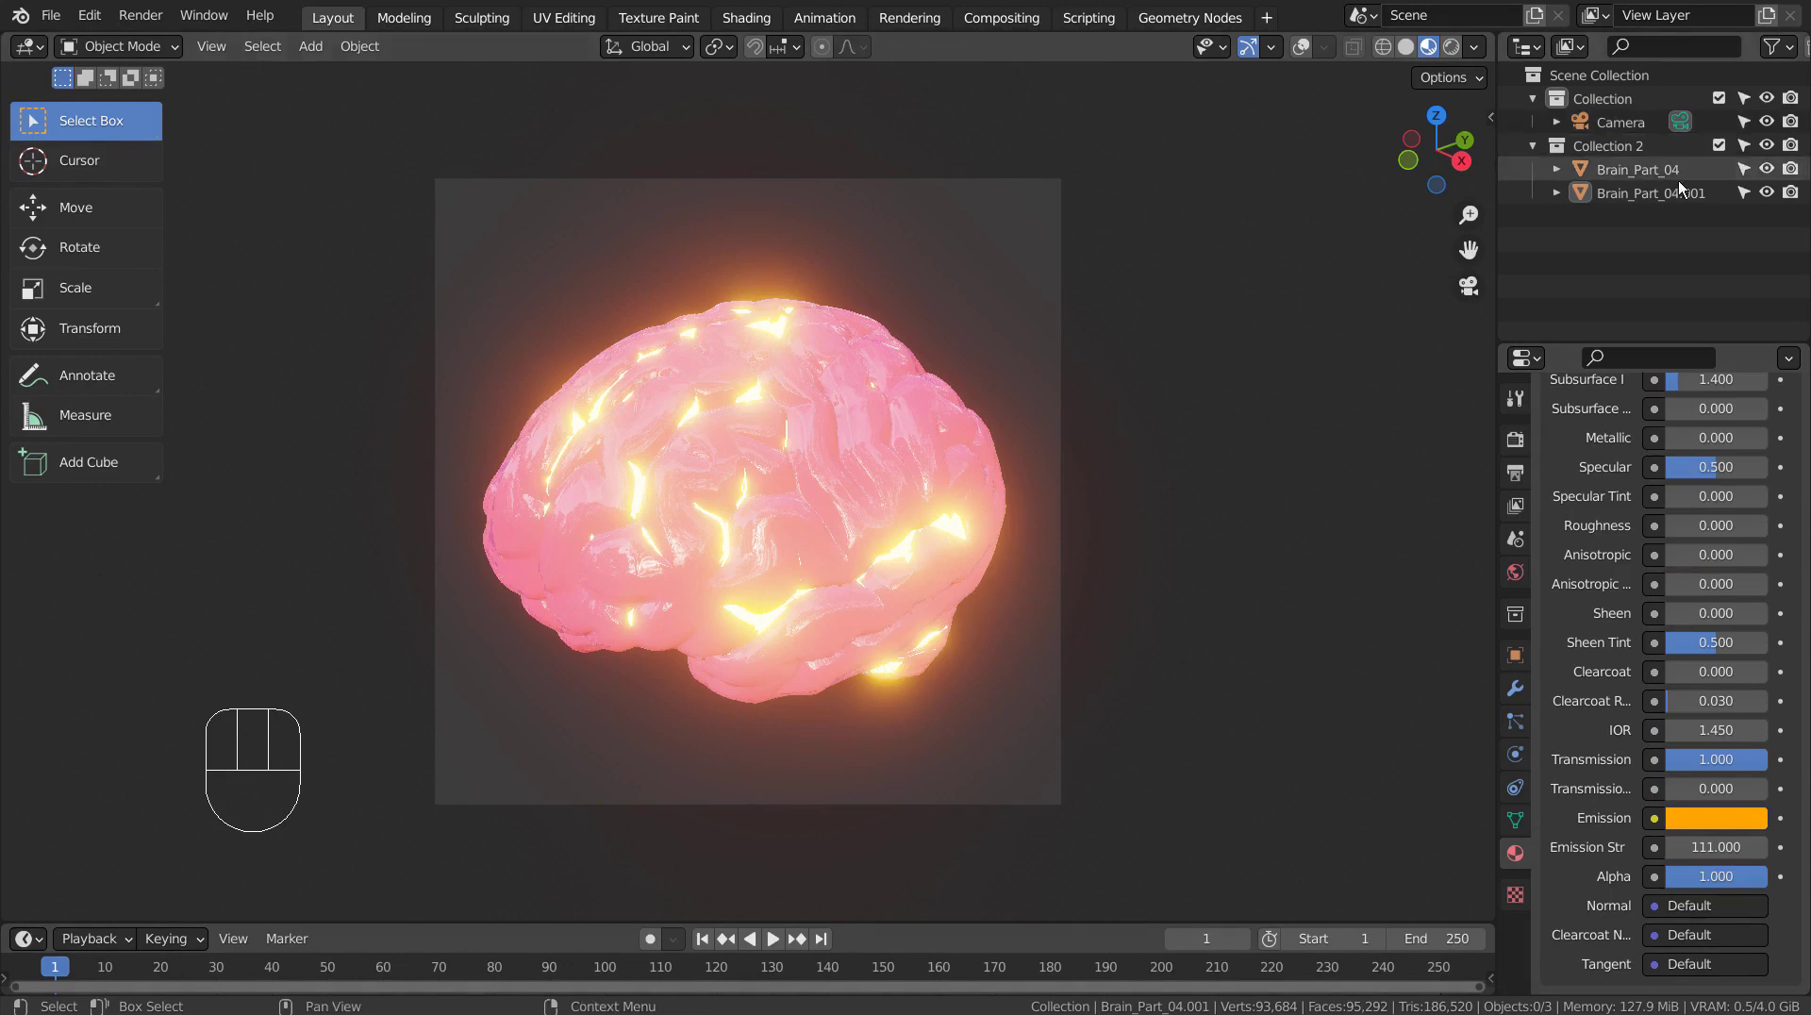
- Exclude Collection 2 from the scene and turn on viewport overlays
click(1718, 145)
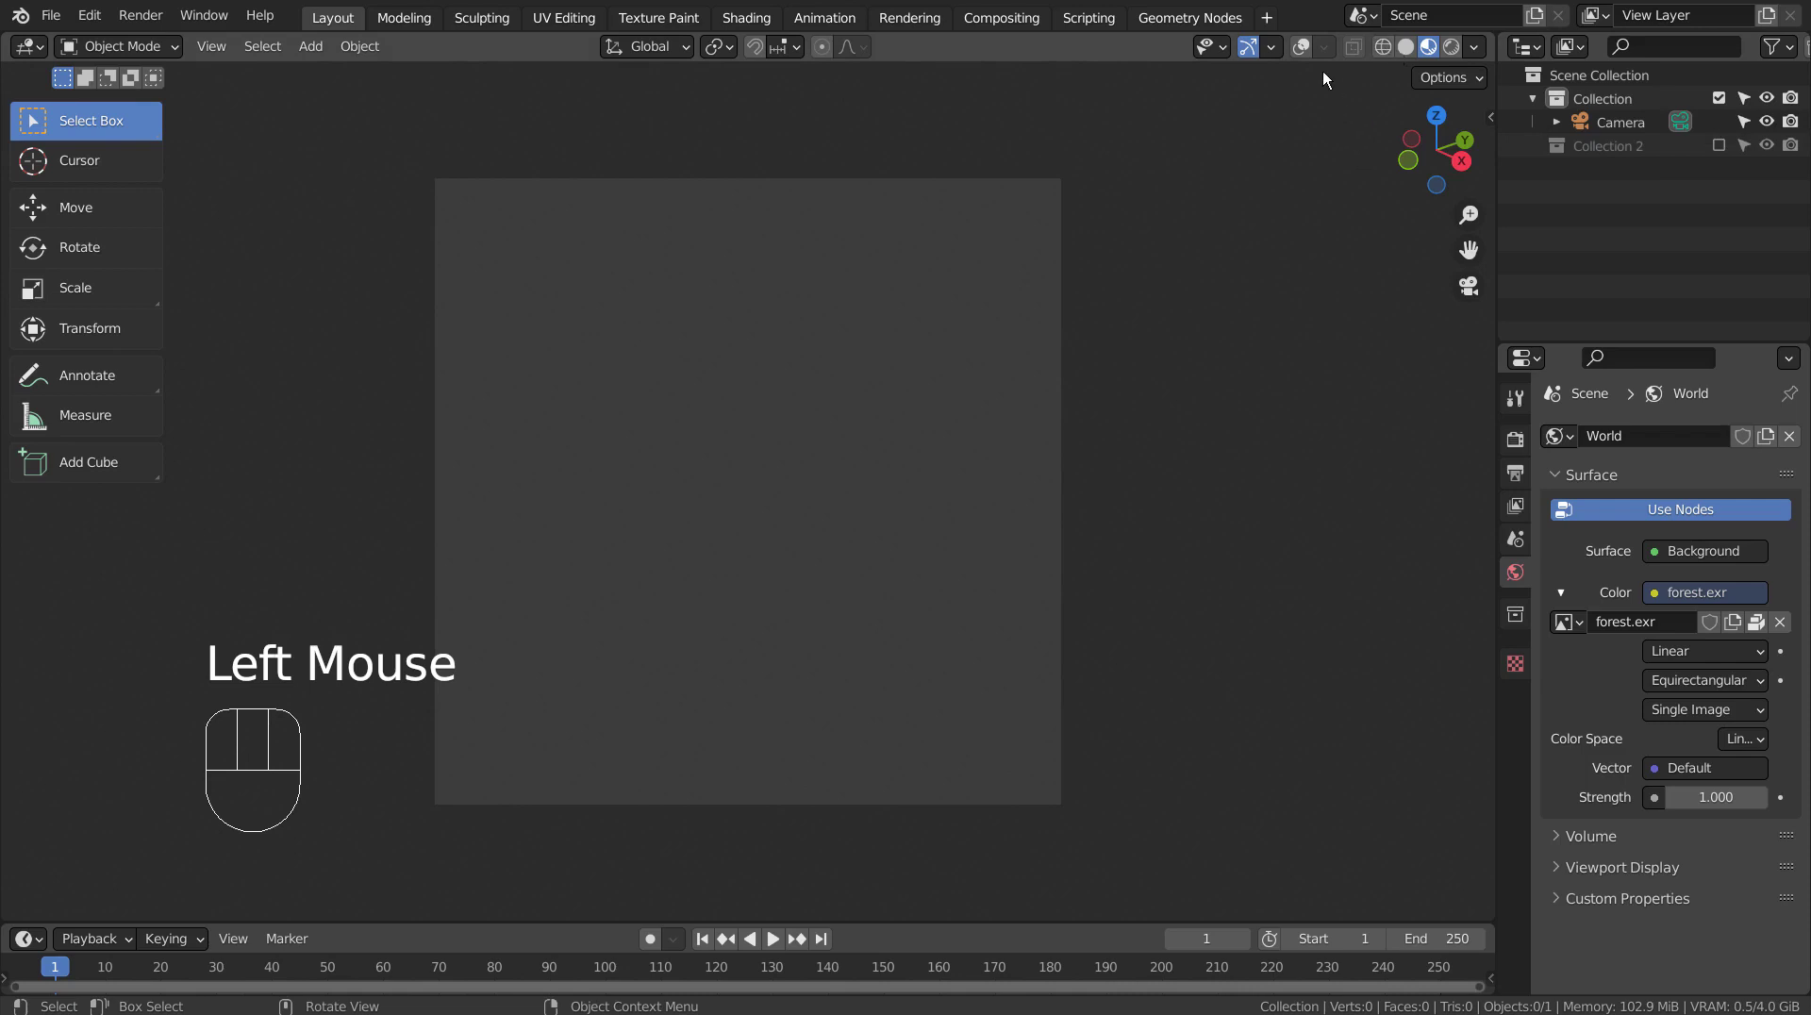
click(1300, 46)
middle_drag(1283, 245, 1207, 422)
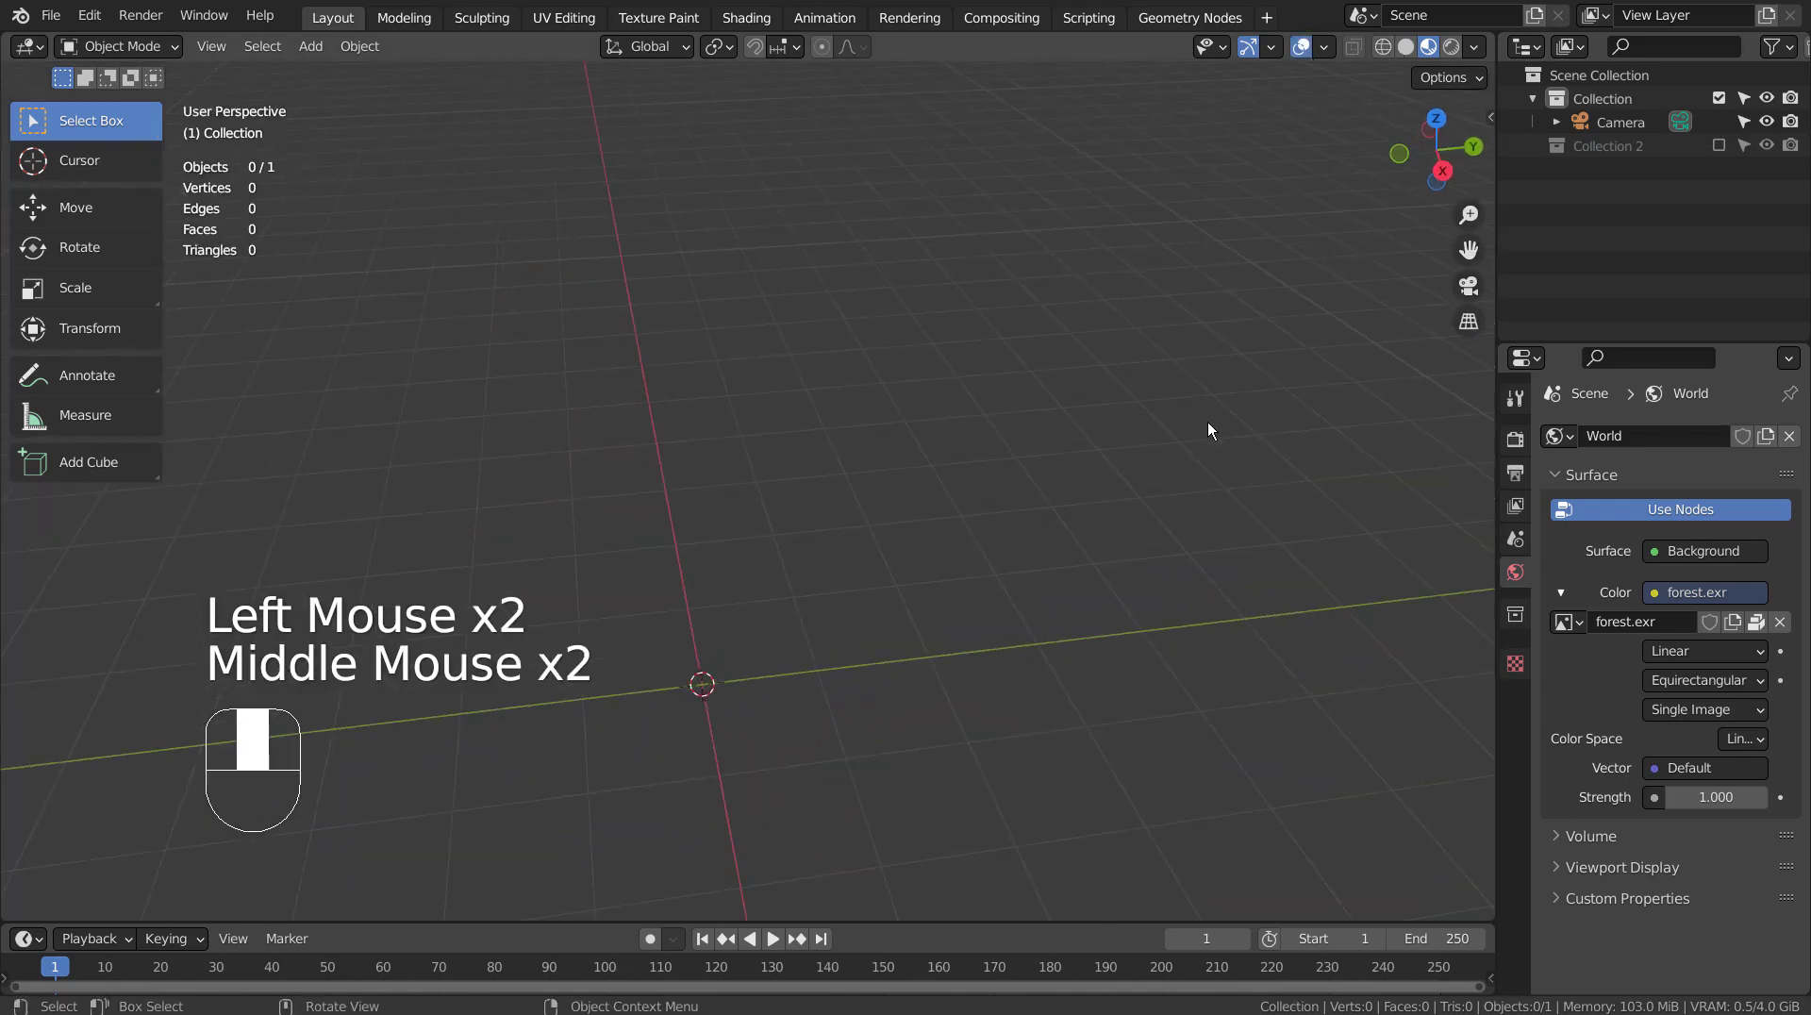
- Start a Wavefront OBJ import, then cancel it
click(55, 17)
mouse_move(167, 336)
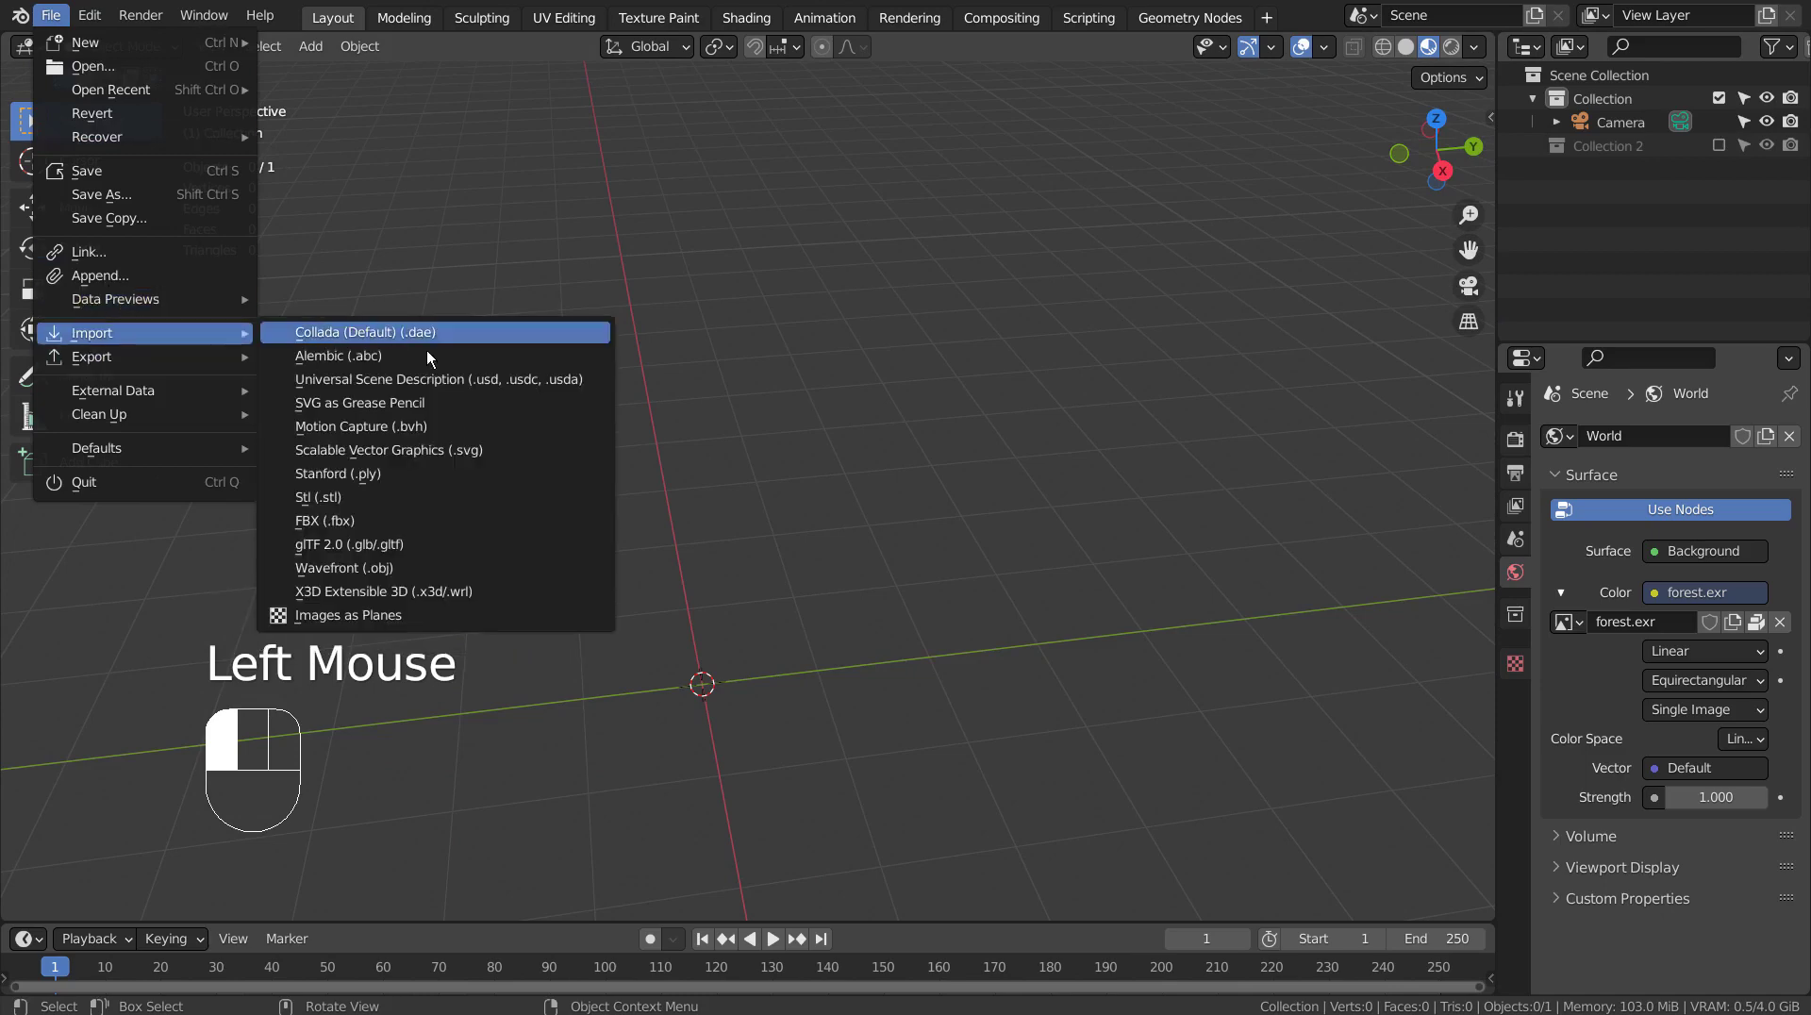
click(478, 570)
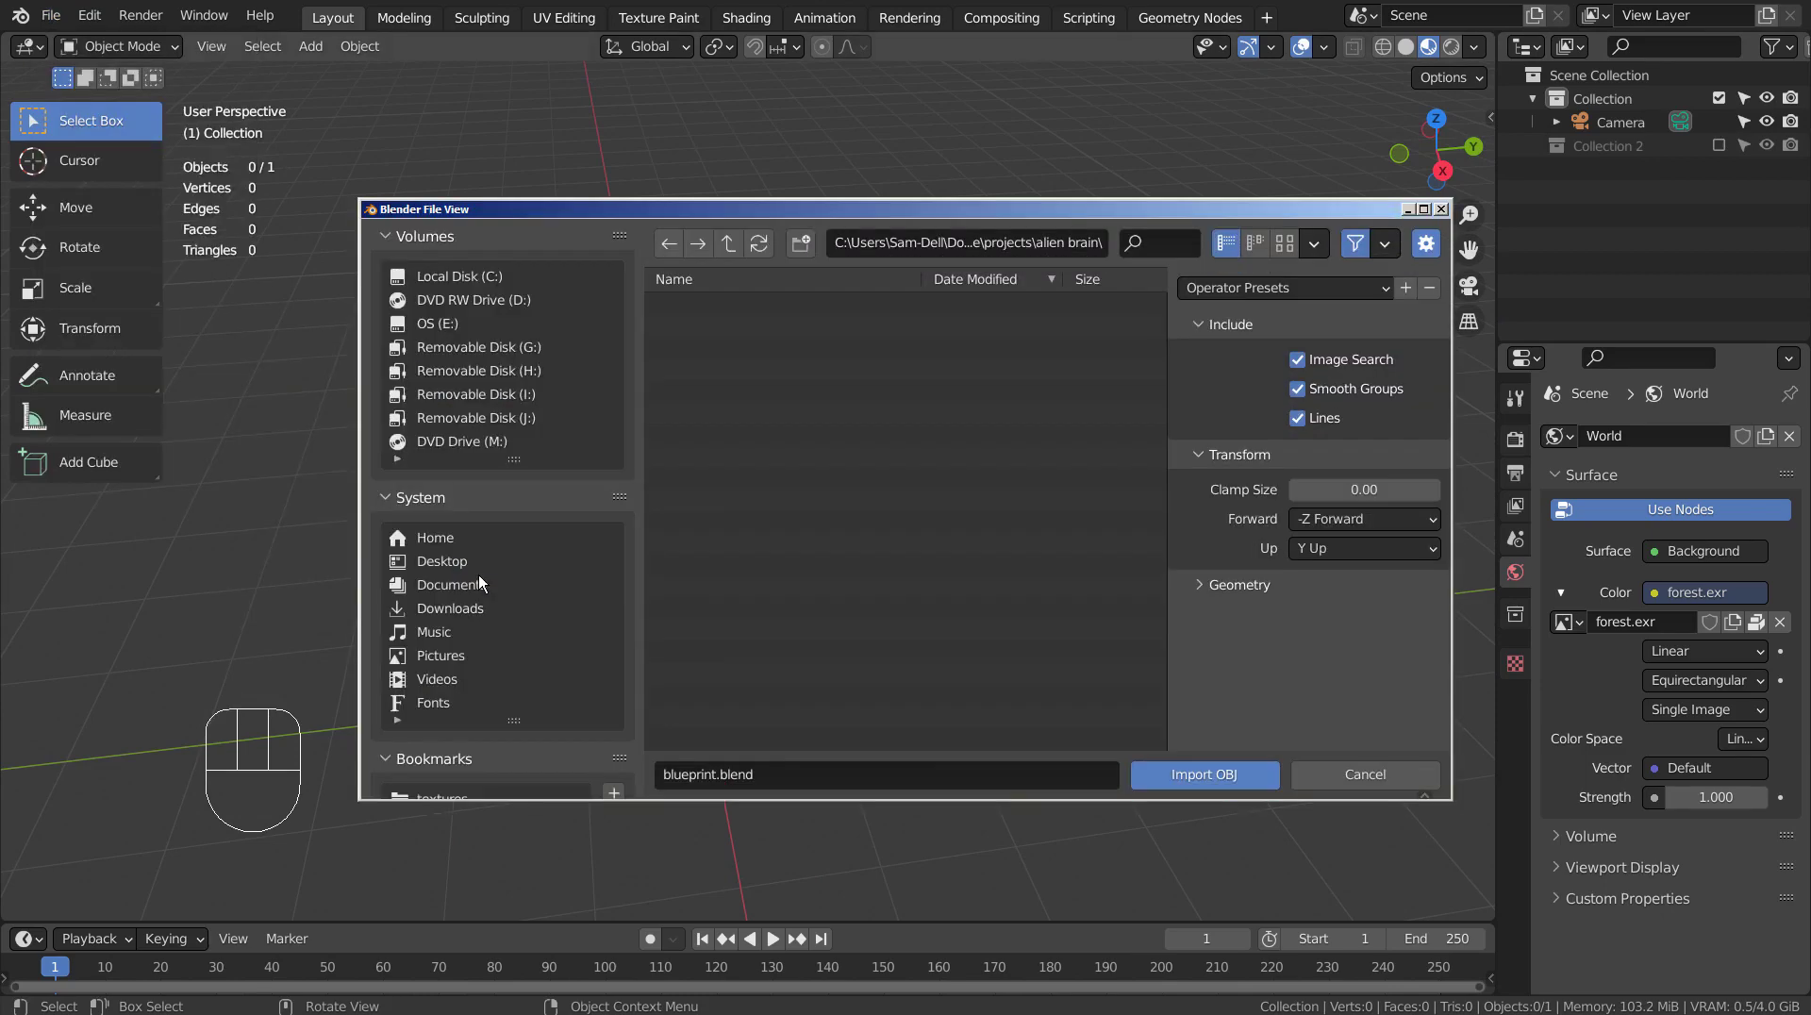
click(1331, 777)
- Append objects Brain_Part_02 through Brain_Part_06 from brain.blend
click(43, 15)
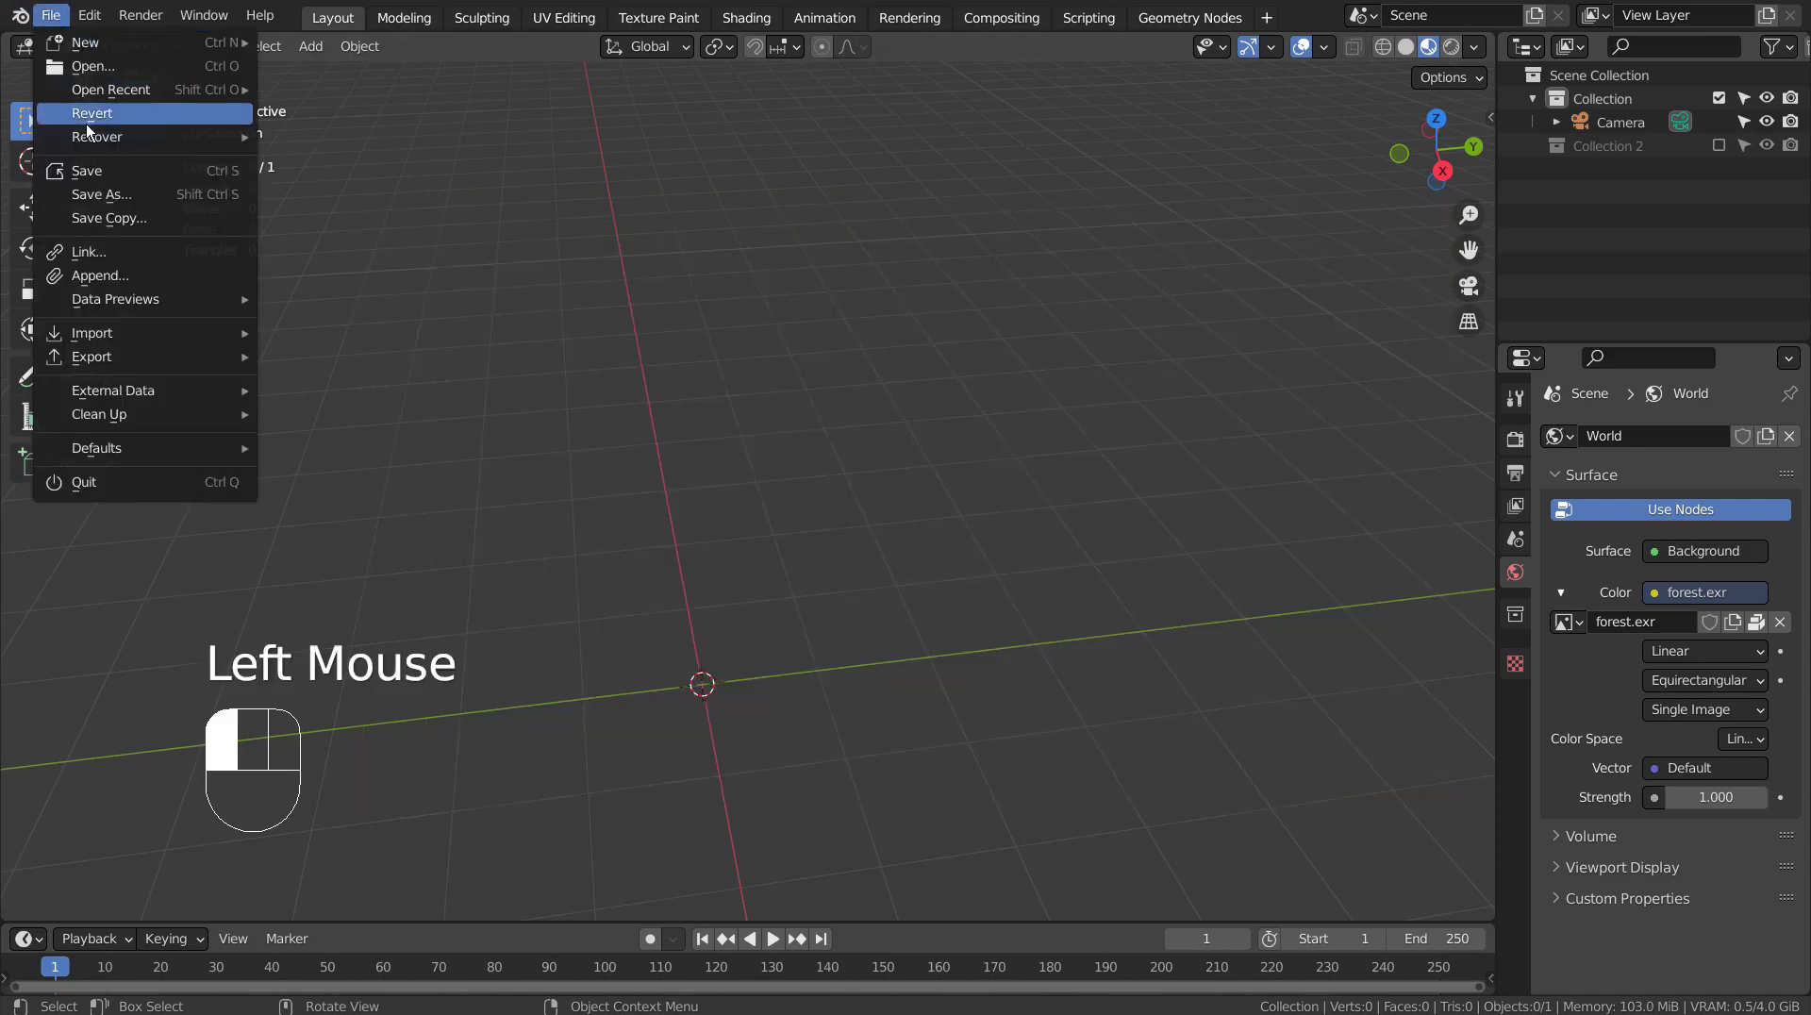
click(168, 275)
click(726, 370)
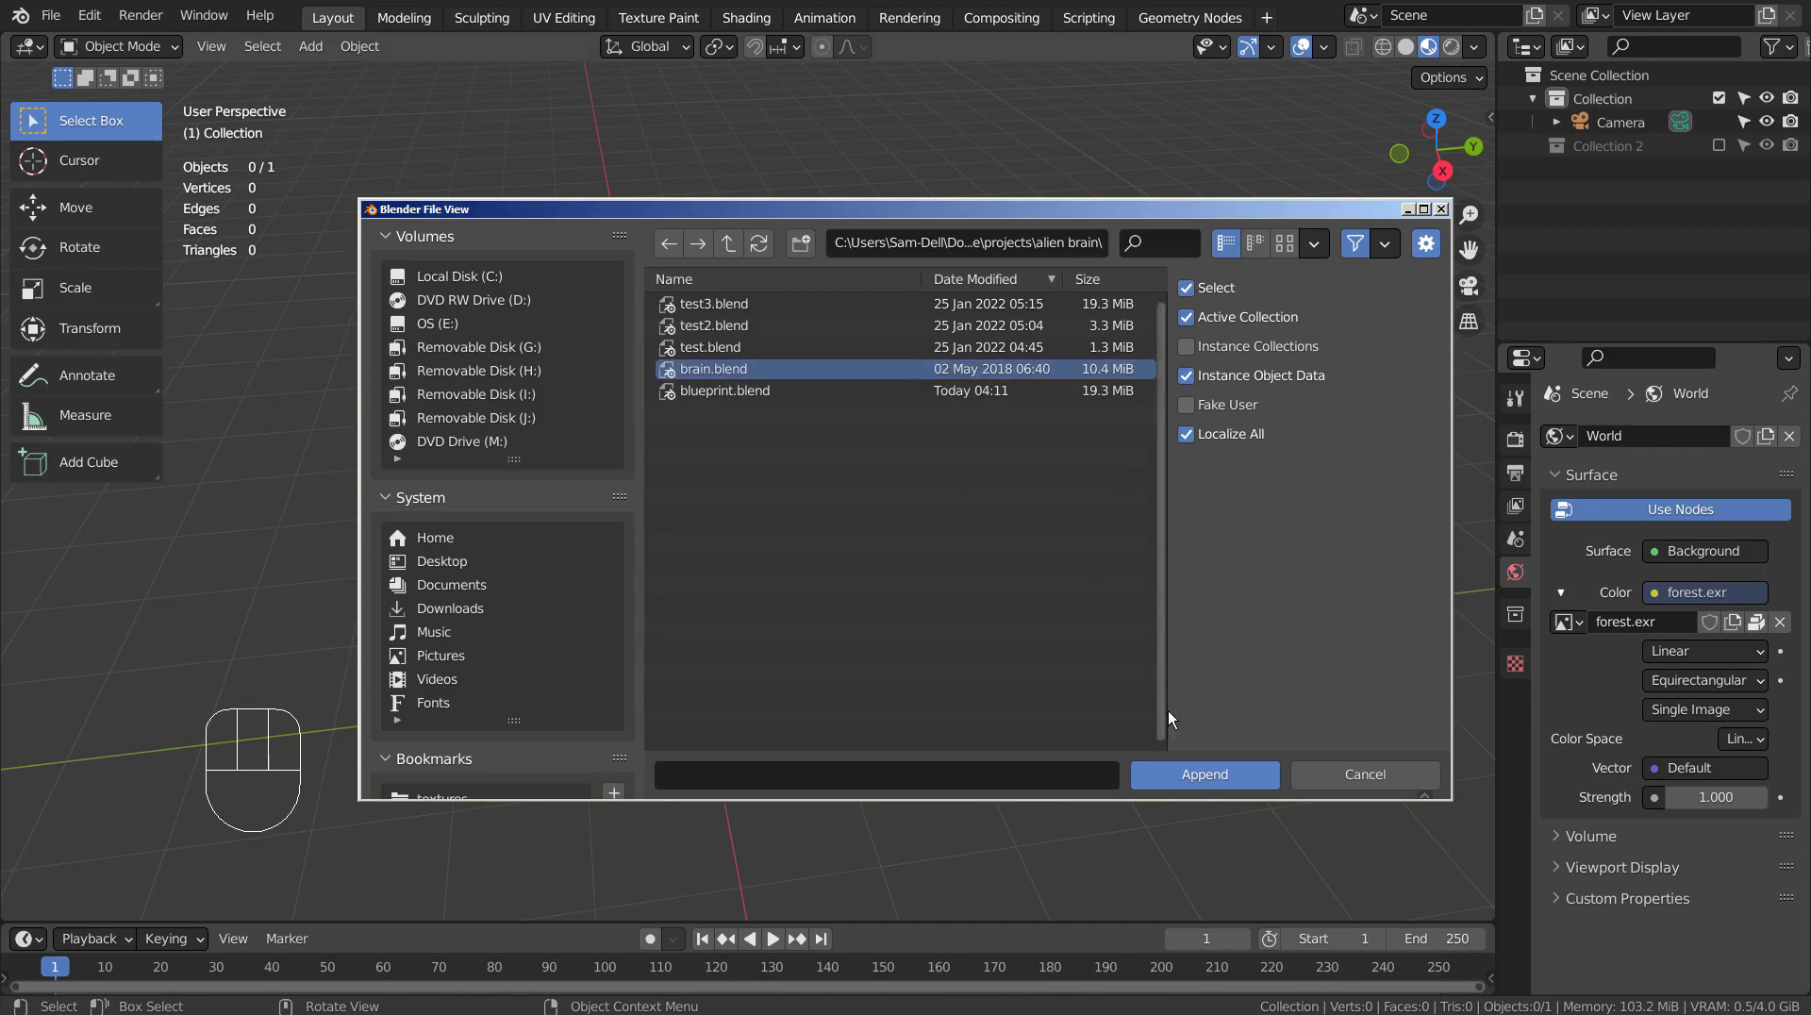
click(1207, 775)
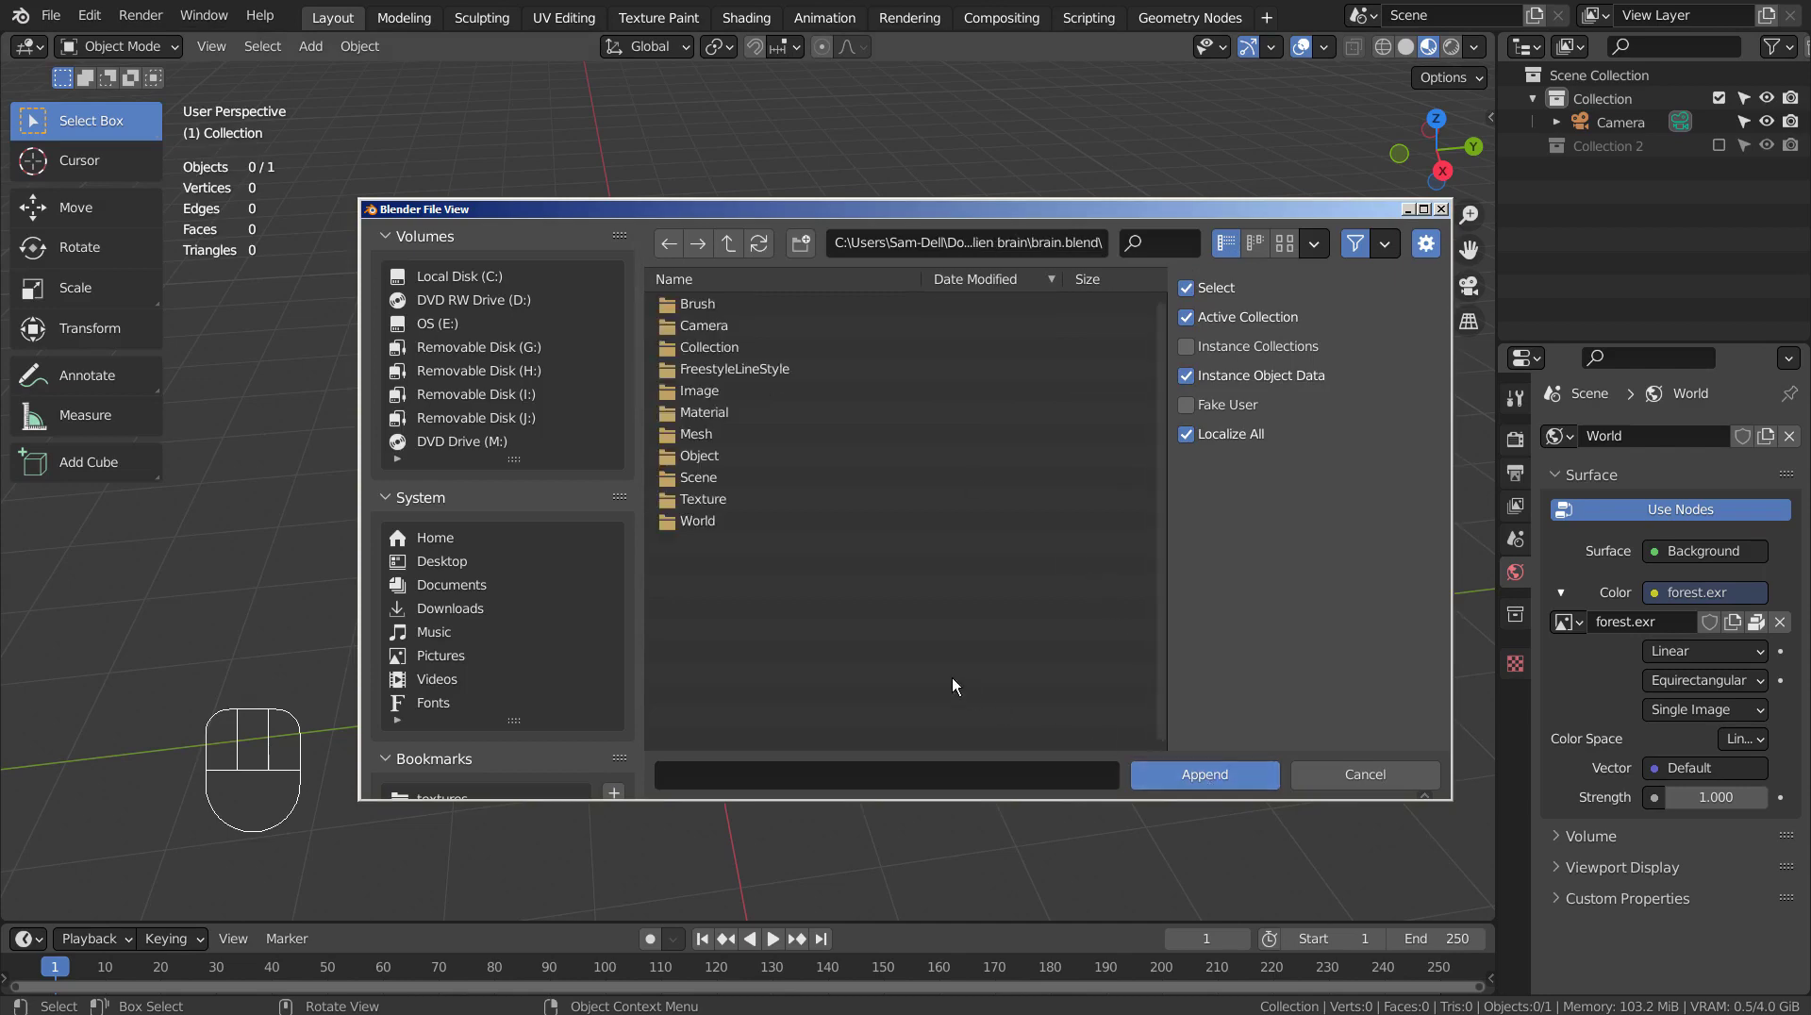
double_click(682, 458)
click(696, 303)
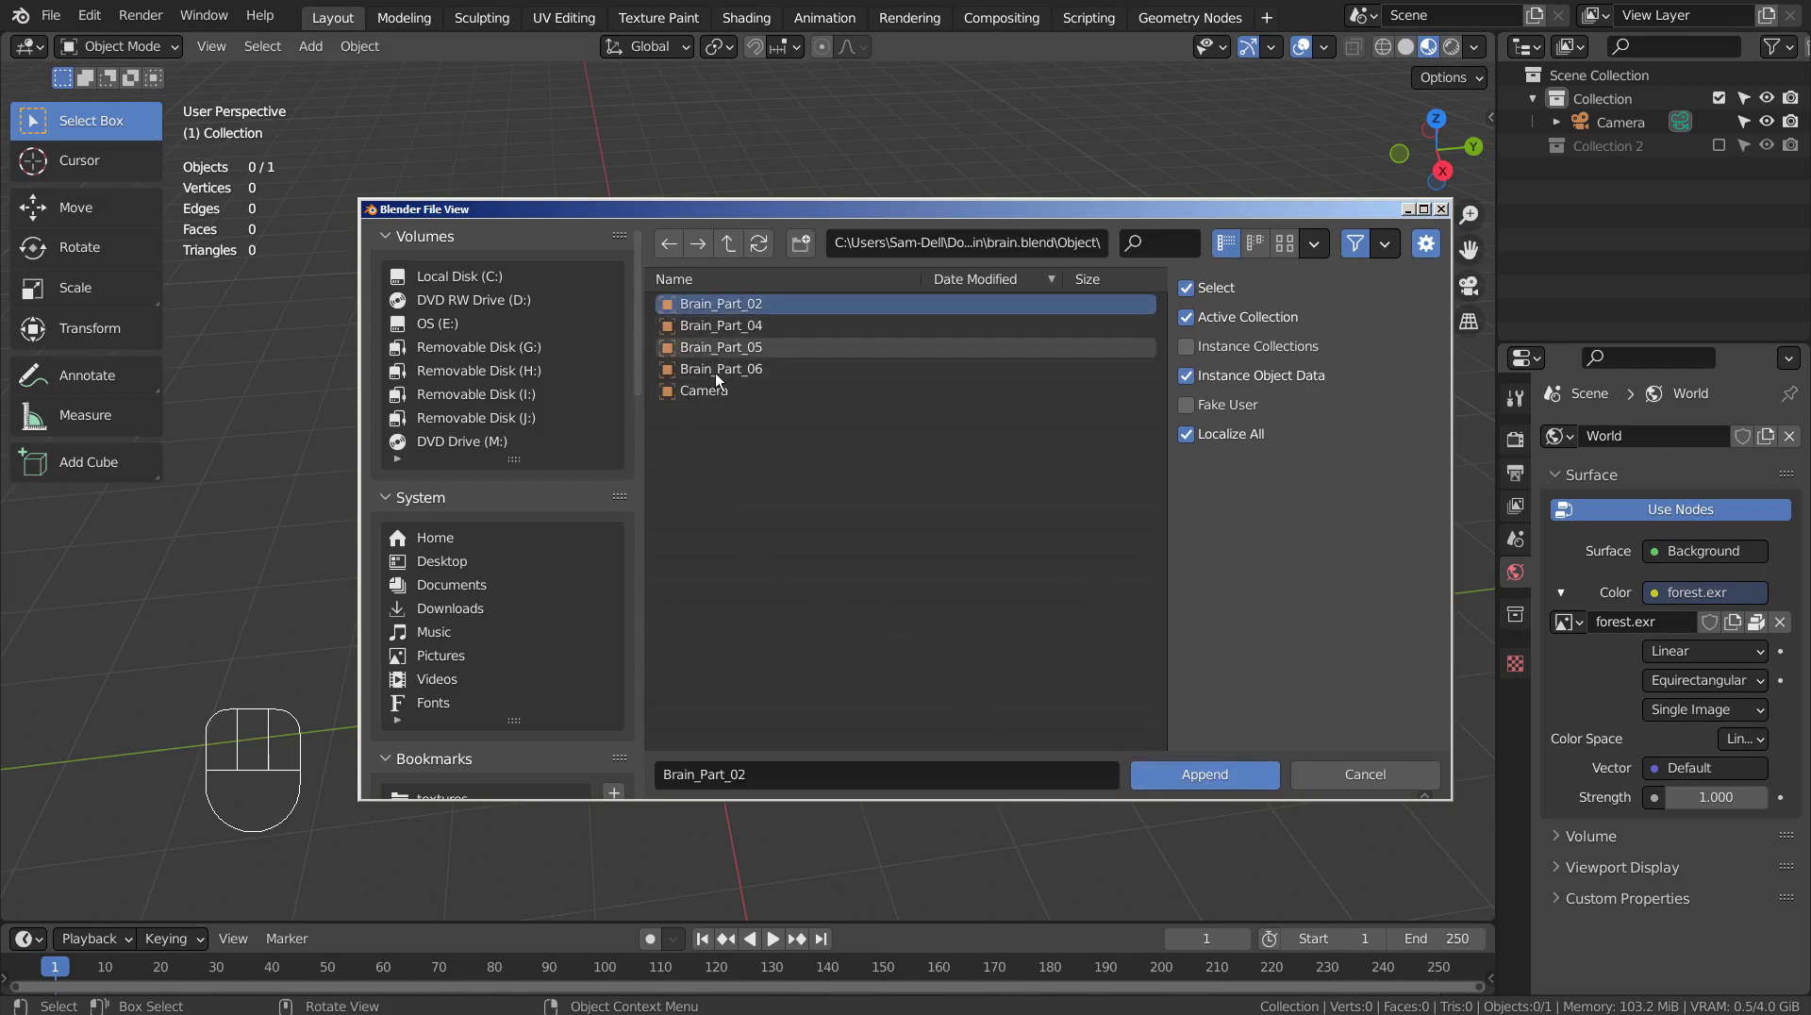
shift+click(715, 370)
click(1192, 773)
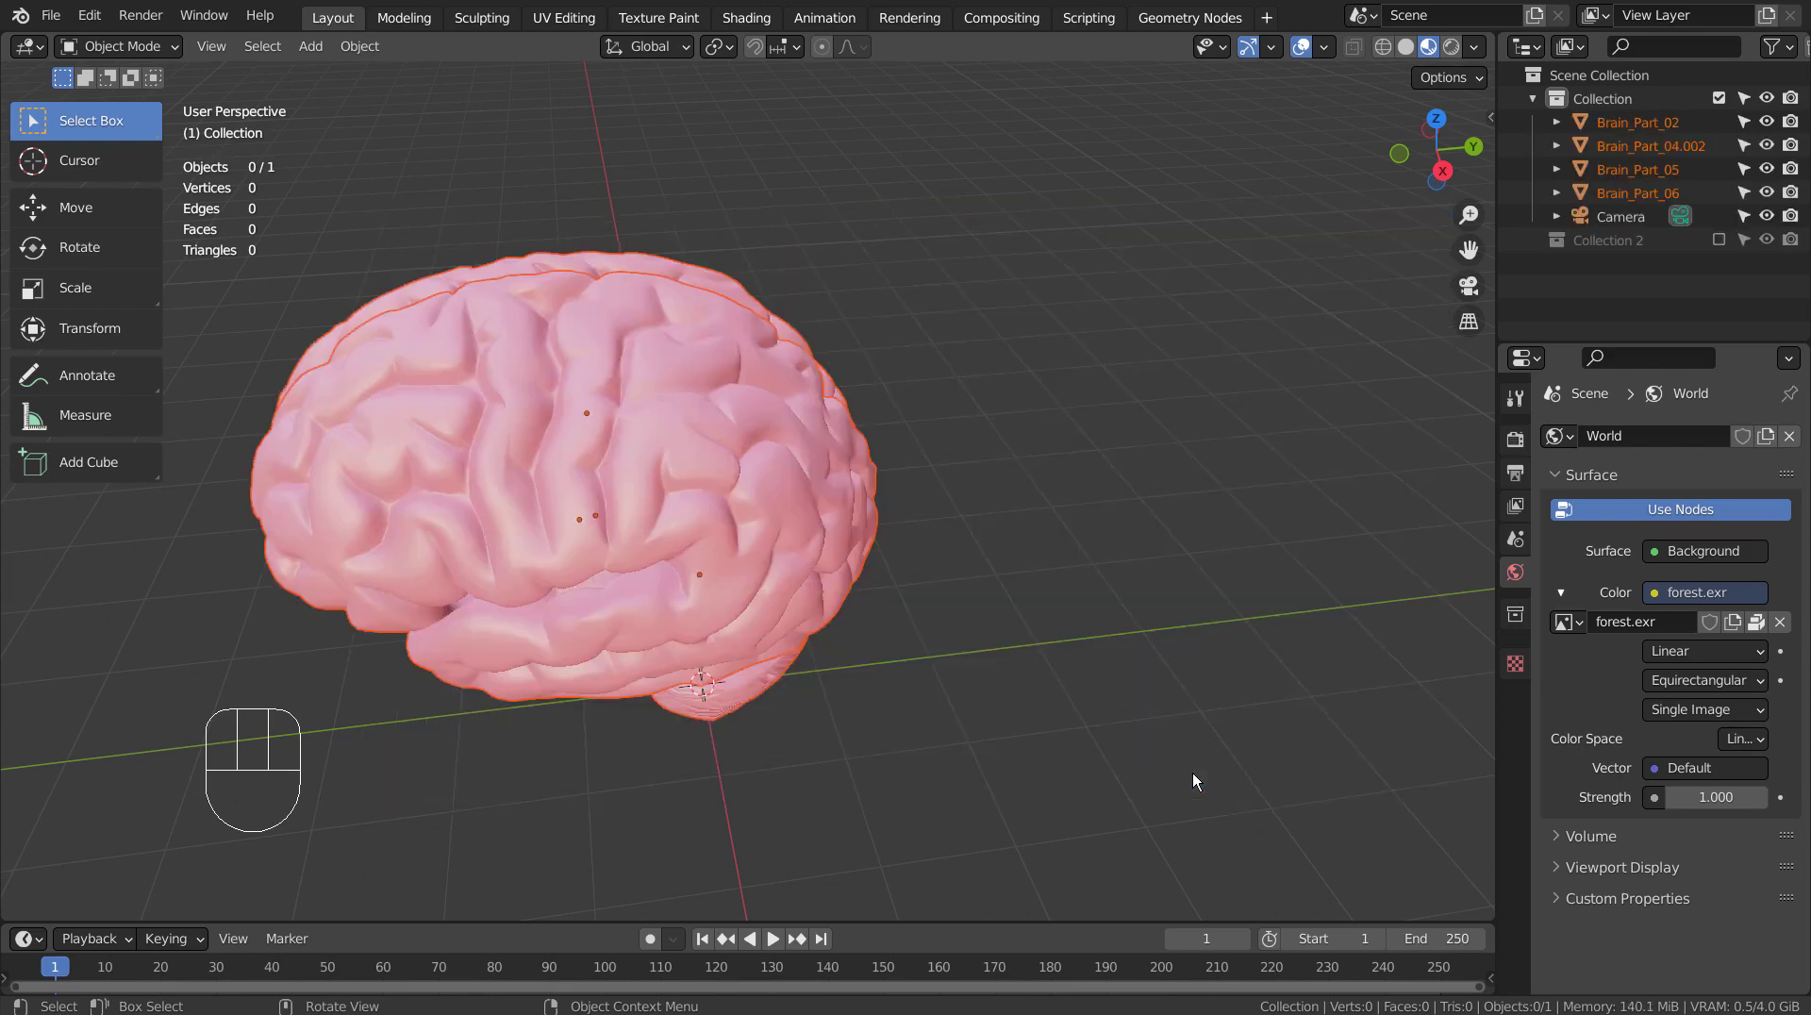
- Switch to wireframe shading and select all the appended brain parts
middle_drag(741, 525, 697, 500)
scroll(713, 495, down, 2)
scroll(713, 494, down, 1)
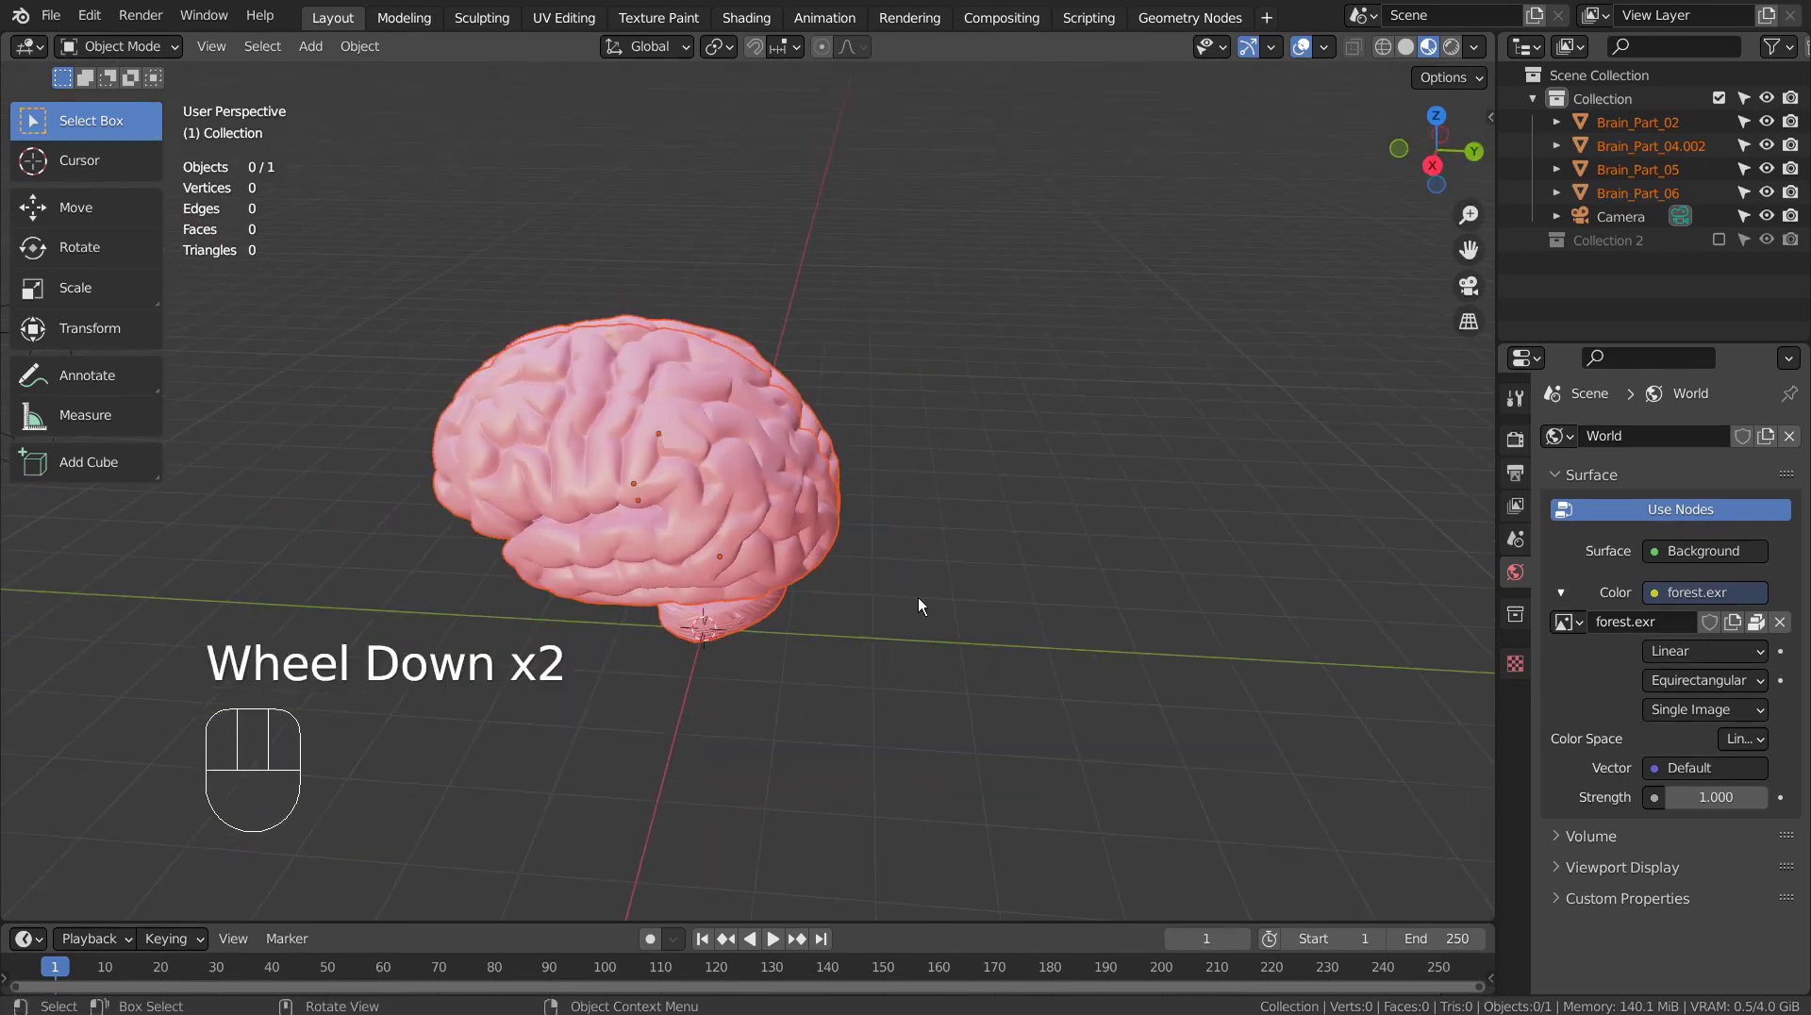
key(shift+z)
middle_drag(920, 600, 1079, 574)
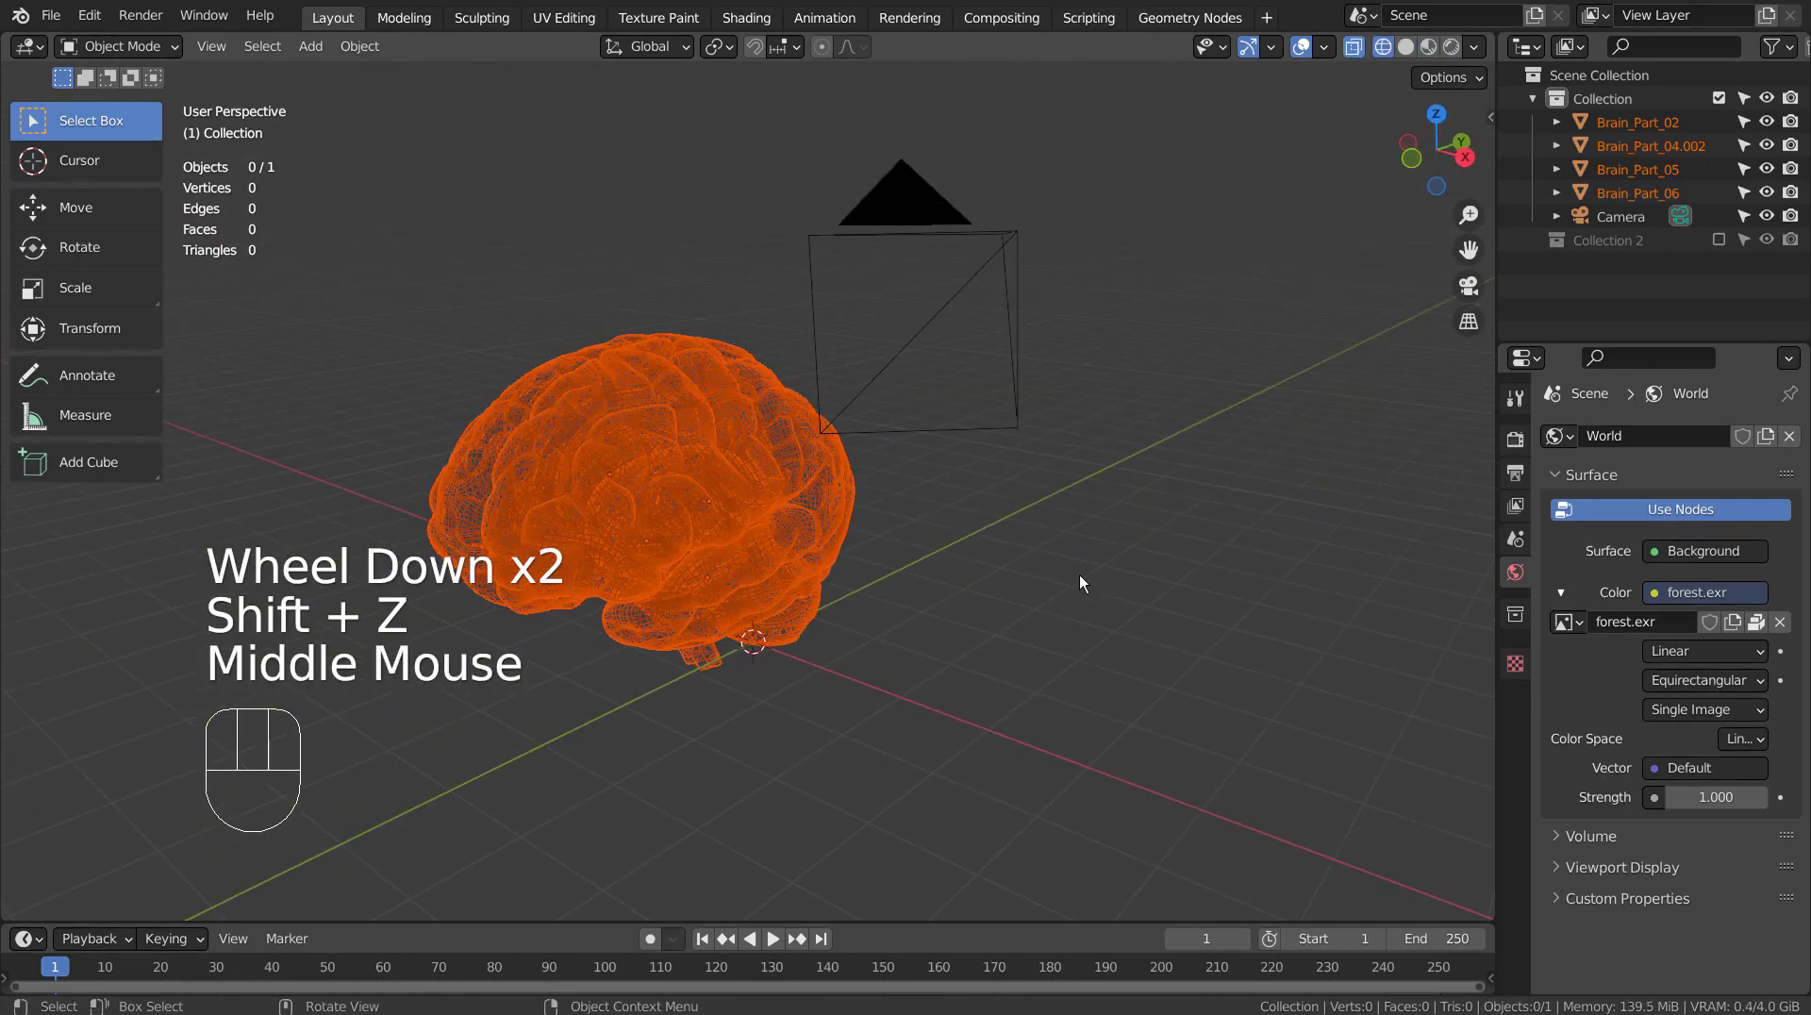
shift+click(680, 496)
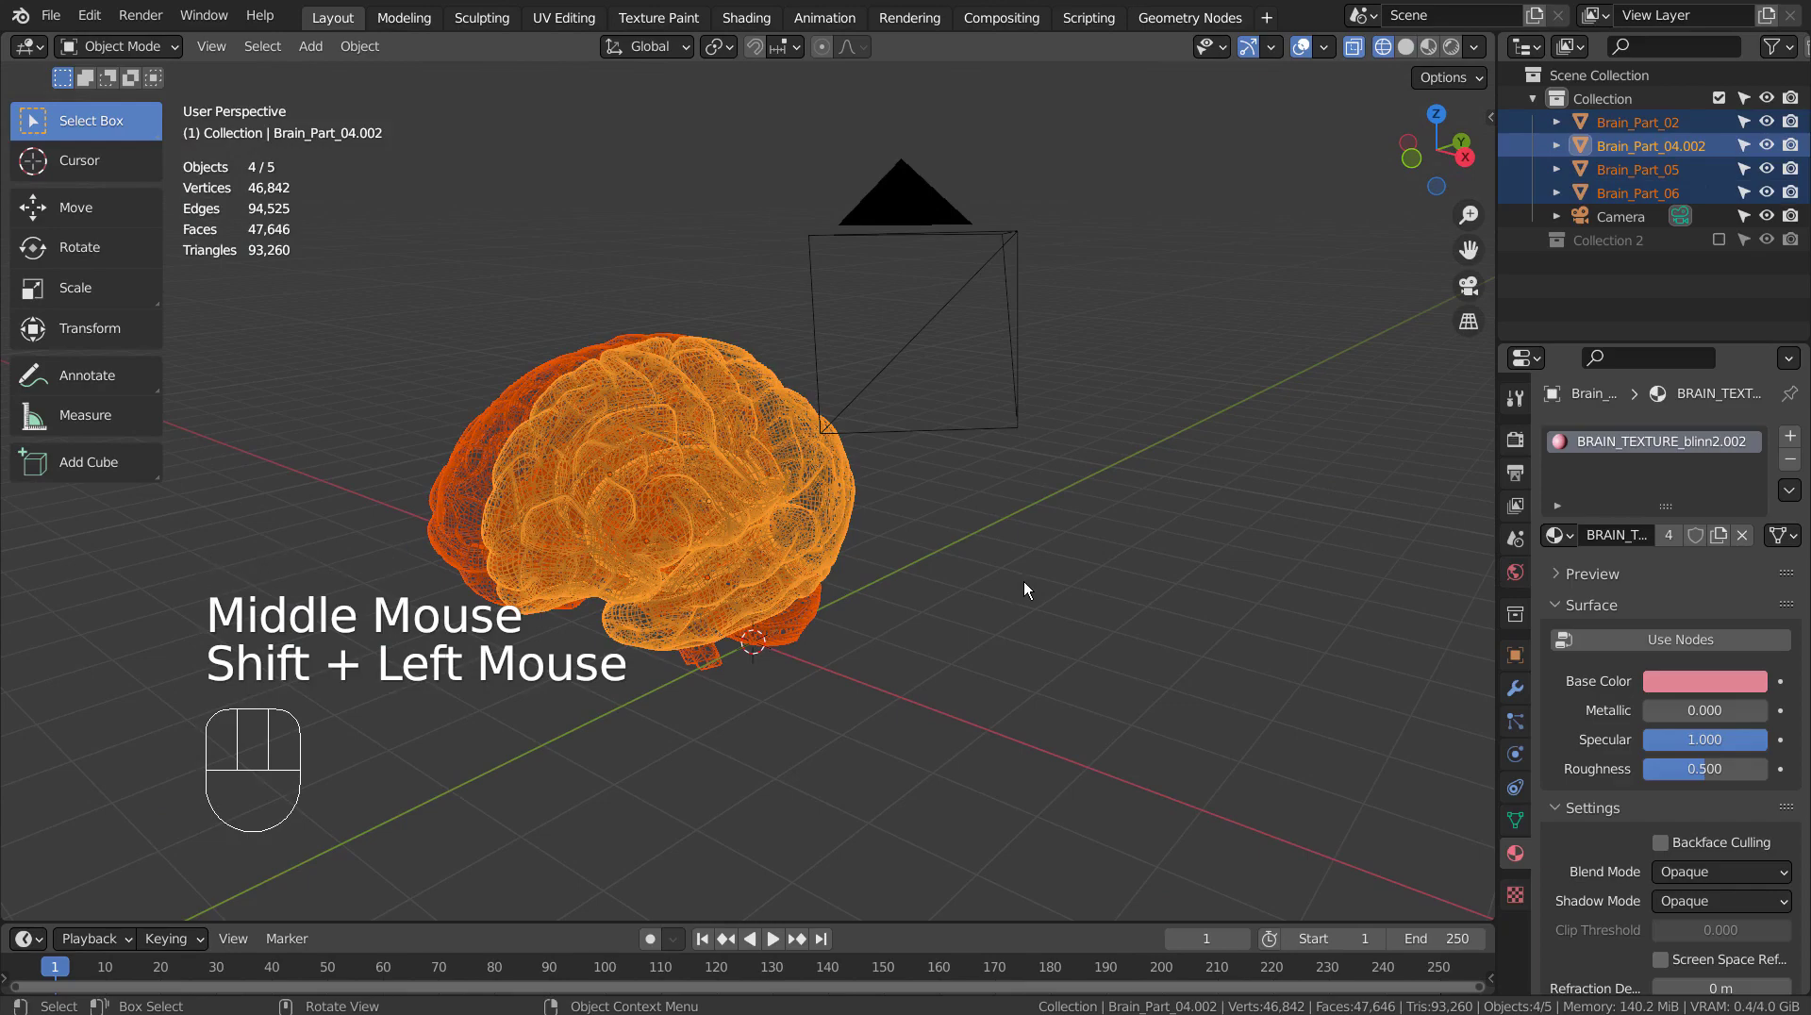
- Join the parts into one mesh, Brain_Part_04.002, and return to solid shading
key(ctrl+j)
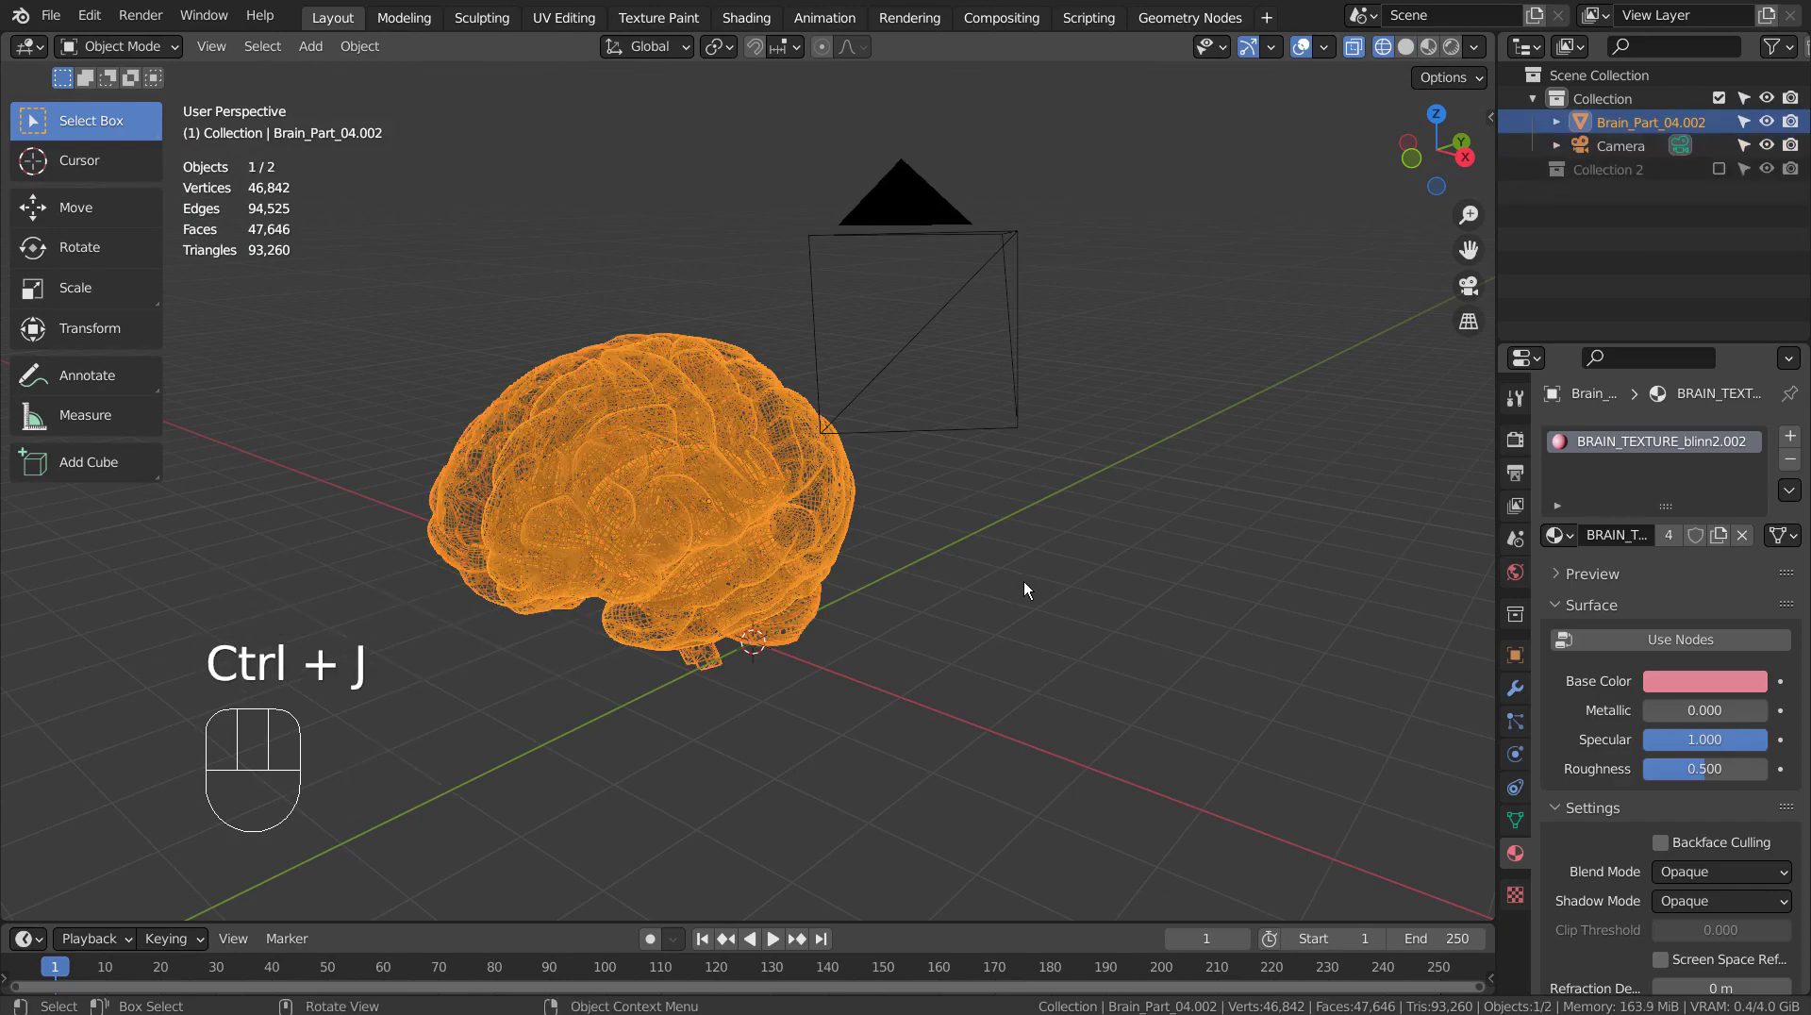
mouse_move(1022, 581)
middle_down()
mouse_move(1004, 653)
mouse_move(615, 574)
mouse_move(1067, 603)
mouse_move(819, 533)
mouse_move(963, 613)
mouse_move(1196, 559)
mouse_move(840, 566)
middle_up()
key(shift+z)
click(819, 534)
- Duplicate the brain in place and scale the copy down to about 0.97
key(shift+d)
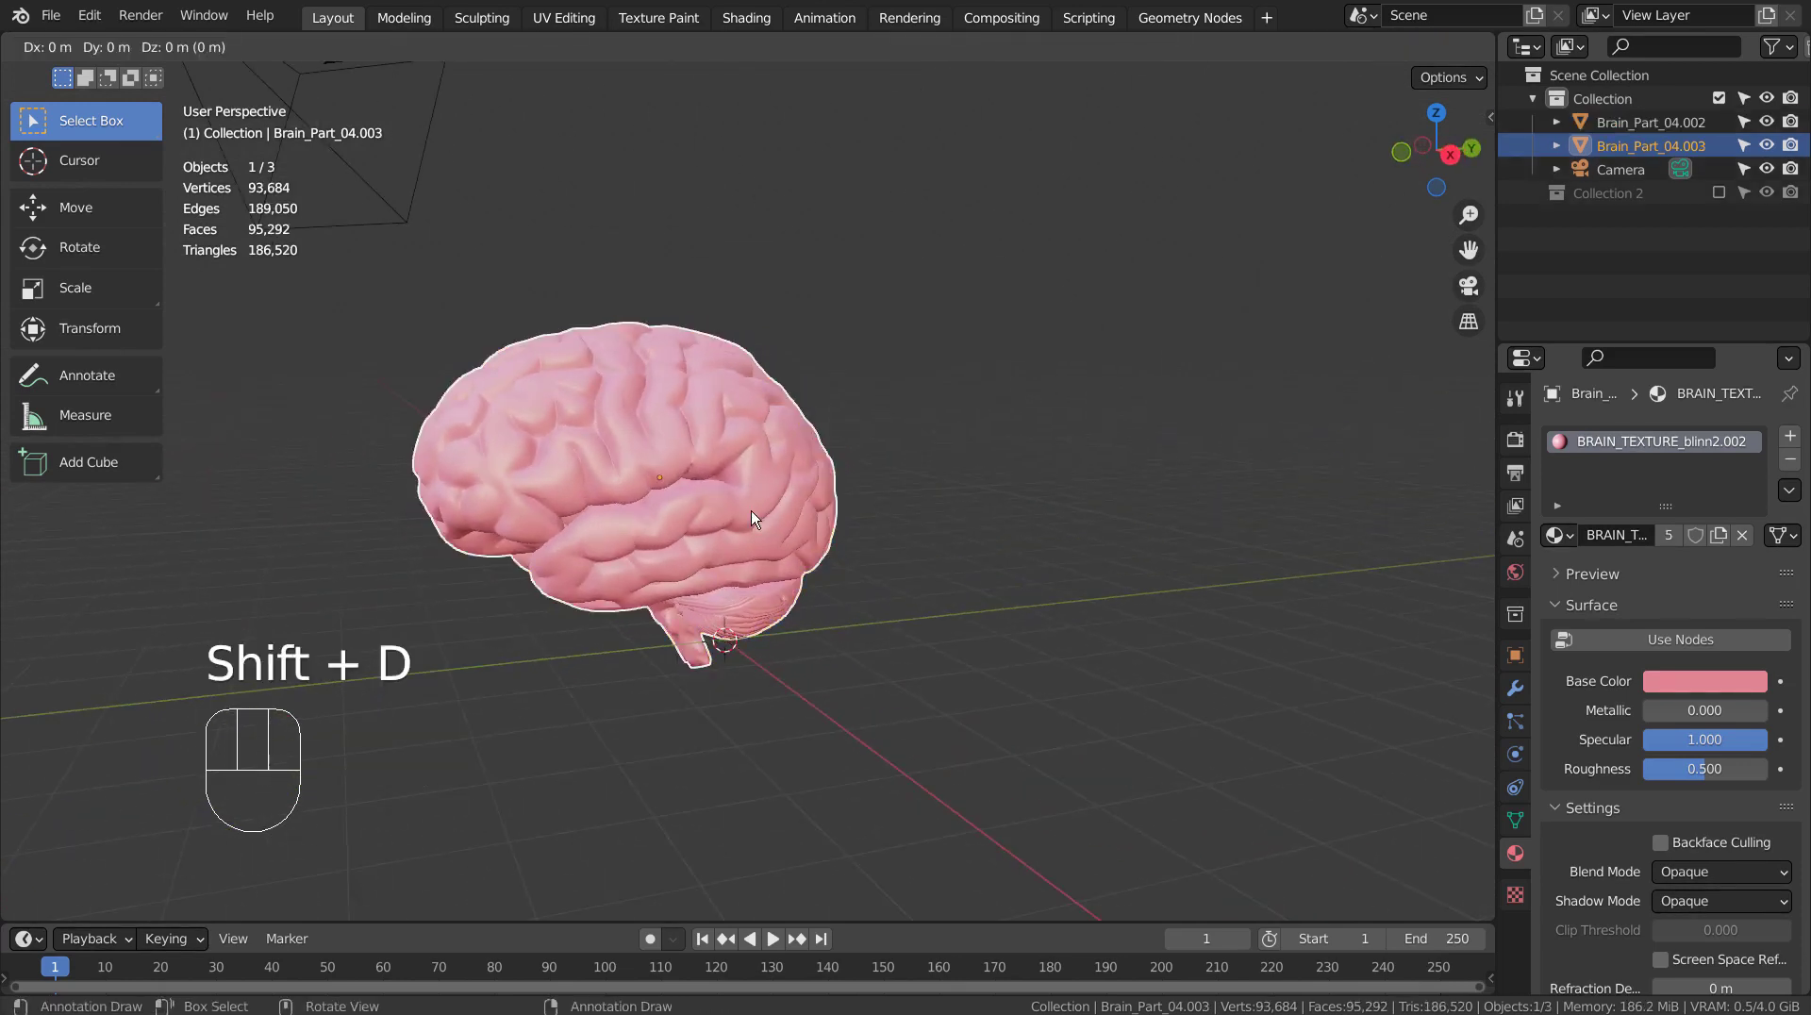
click(750, 511)
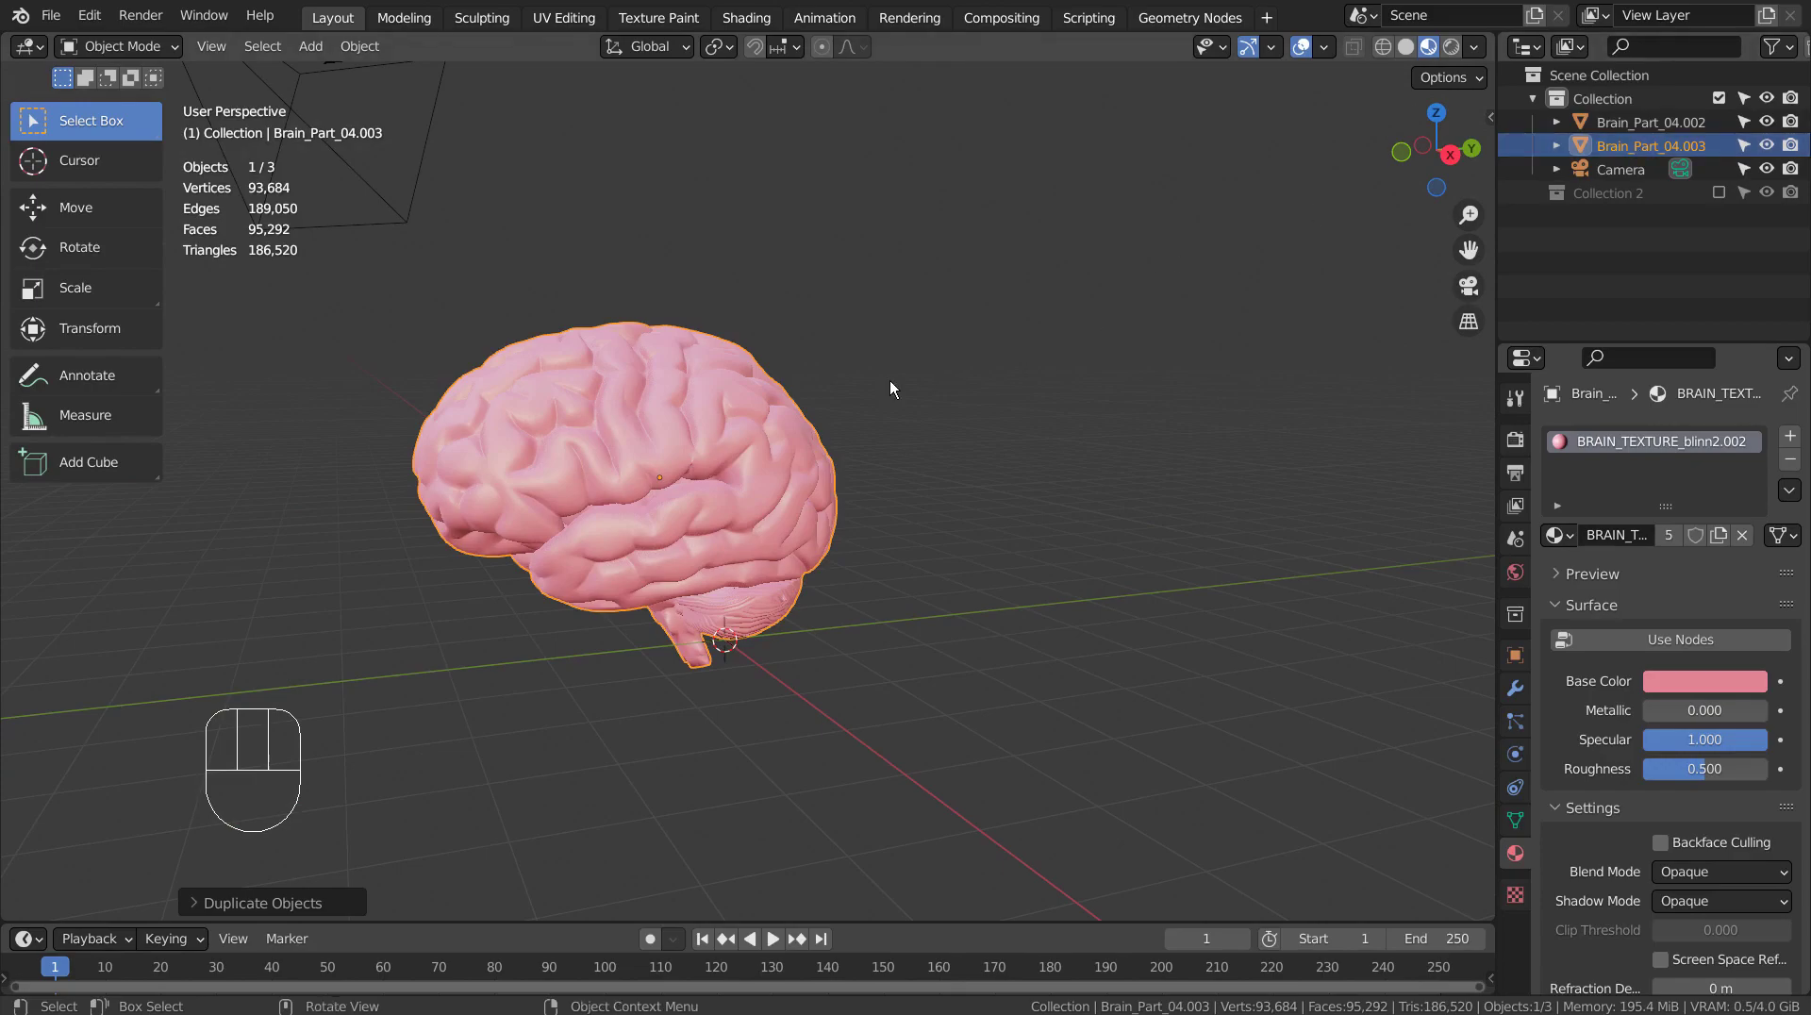
key(shift+z)
key(s)
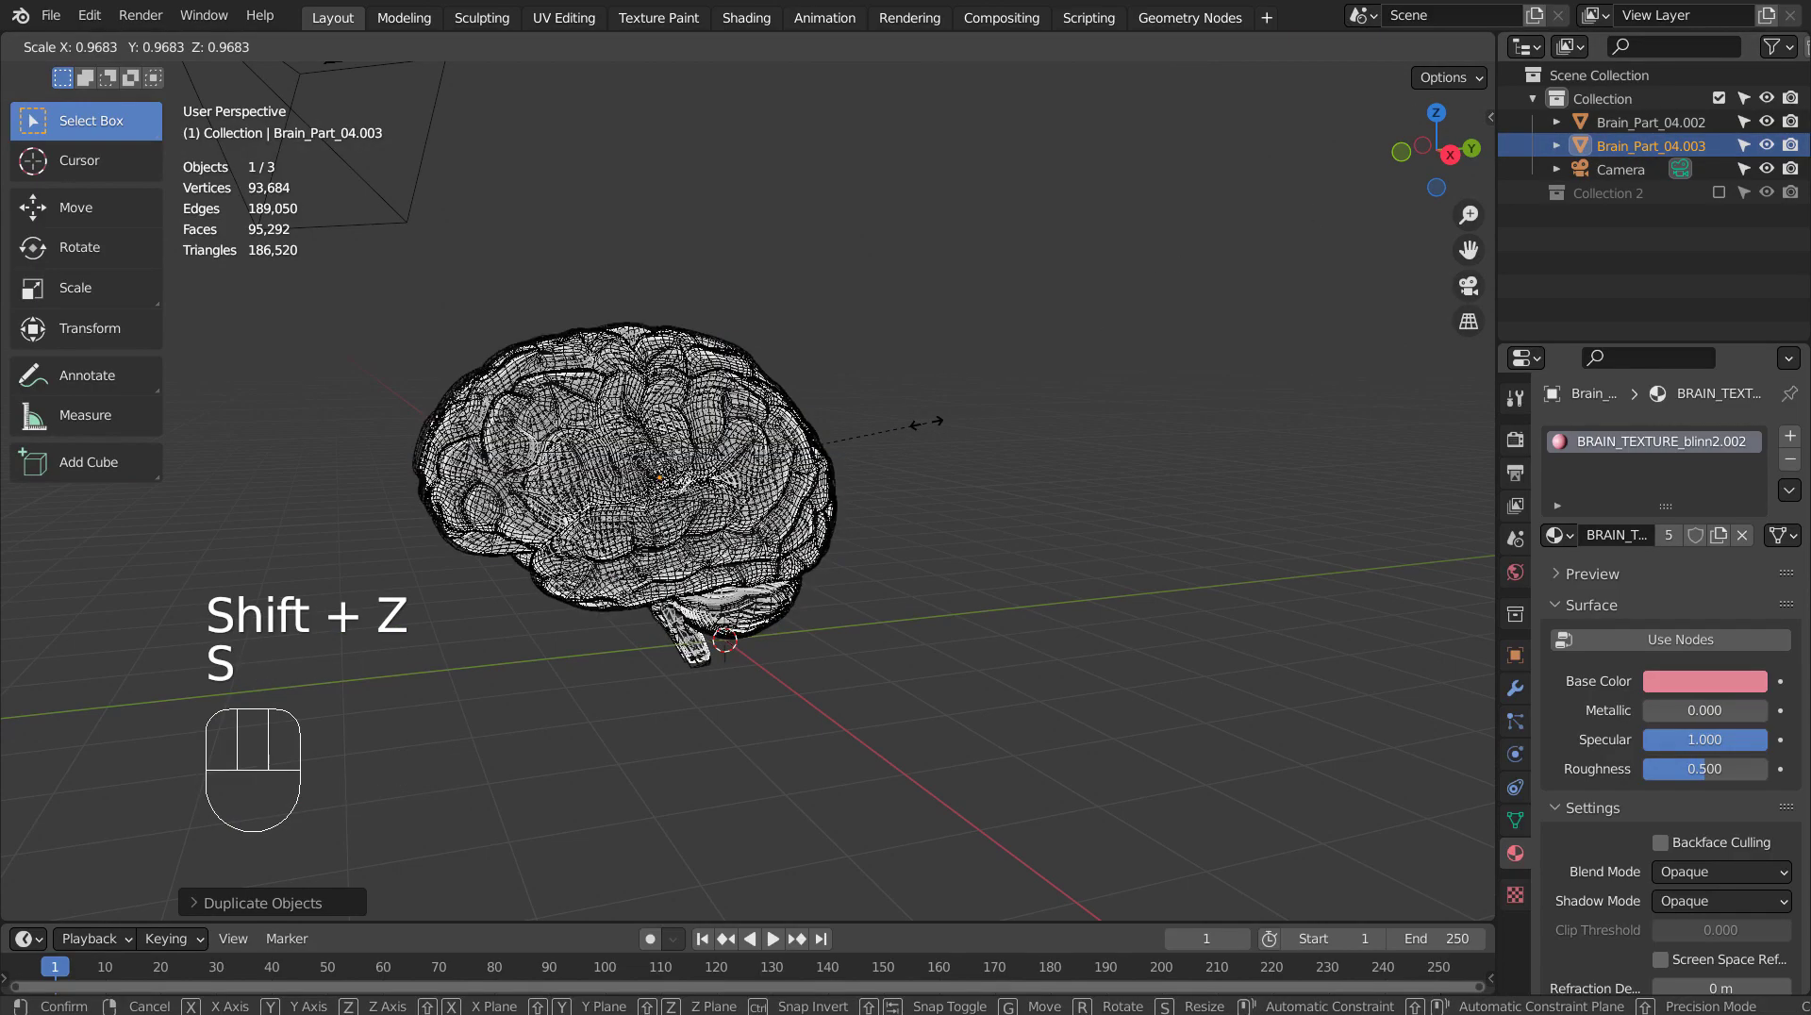
click(963, 460)
- Inspect the nested brains, toggle selection between Brain_Part_04.002 and .003, then deselect all
middle_drag(963, 460, 845, 584)
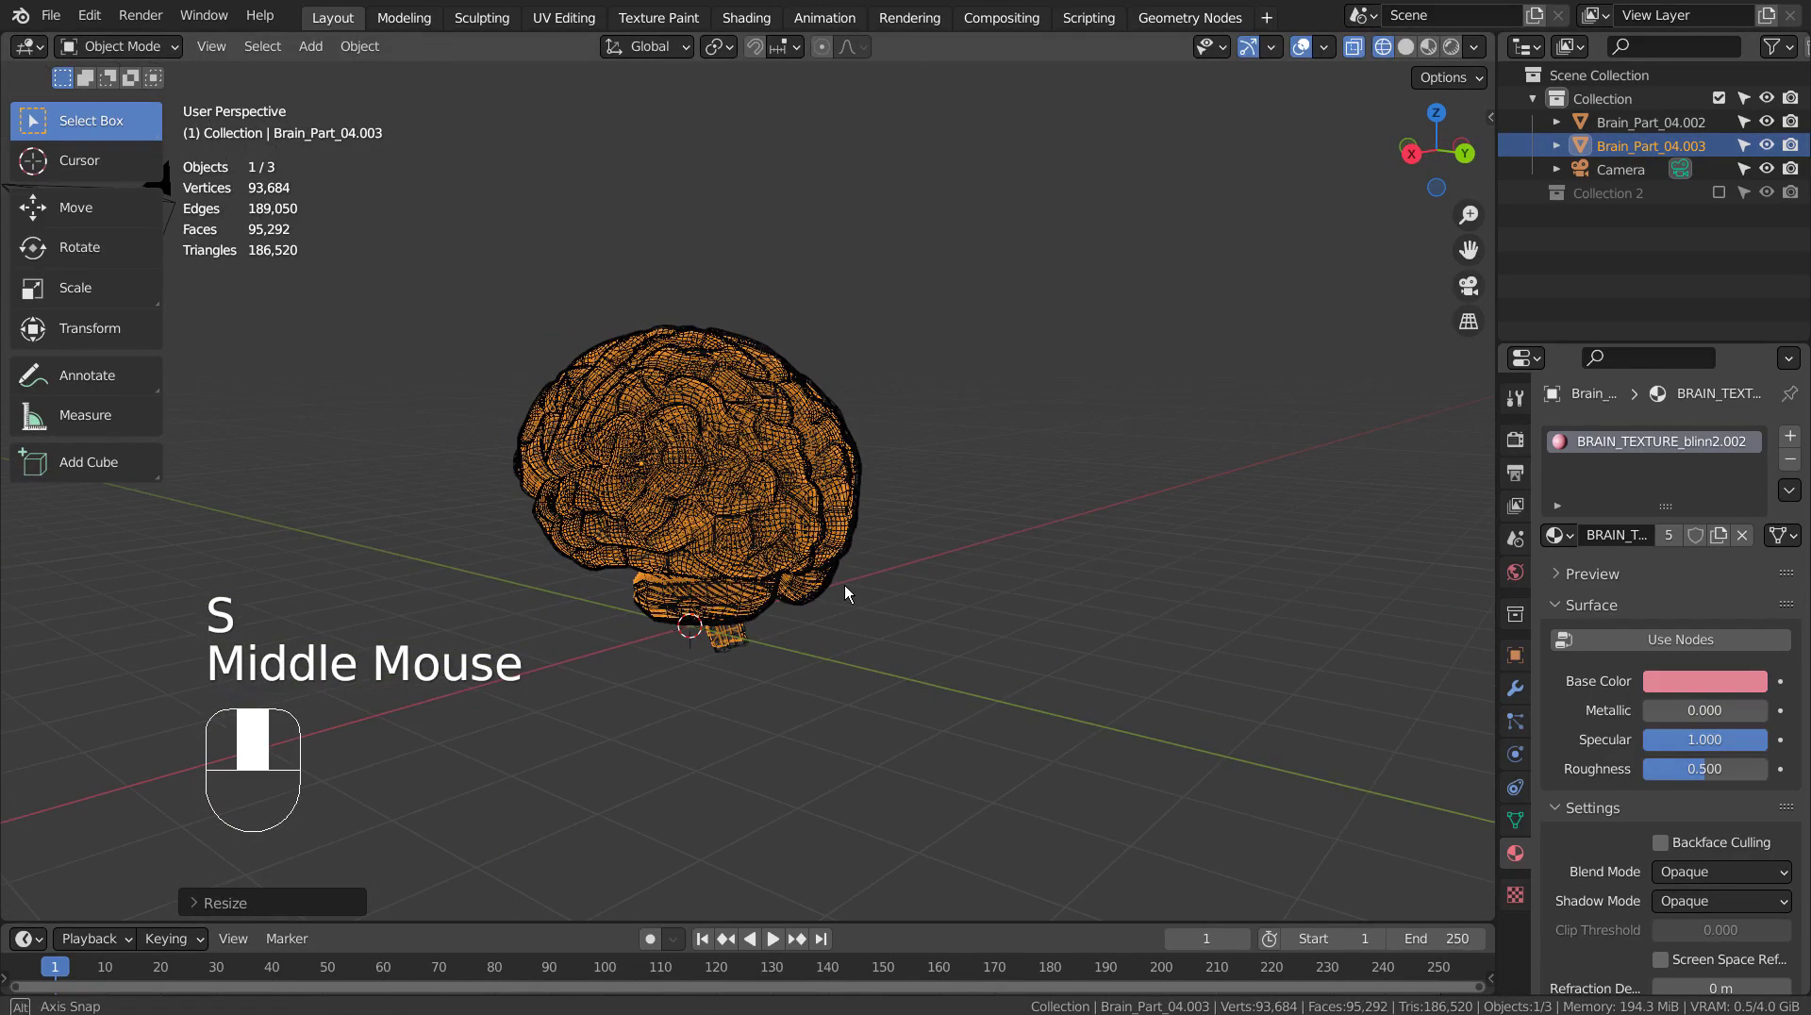
scroll(811, 488, up, 4)
middle_drag(811, 488, 1046, 483)
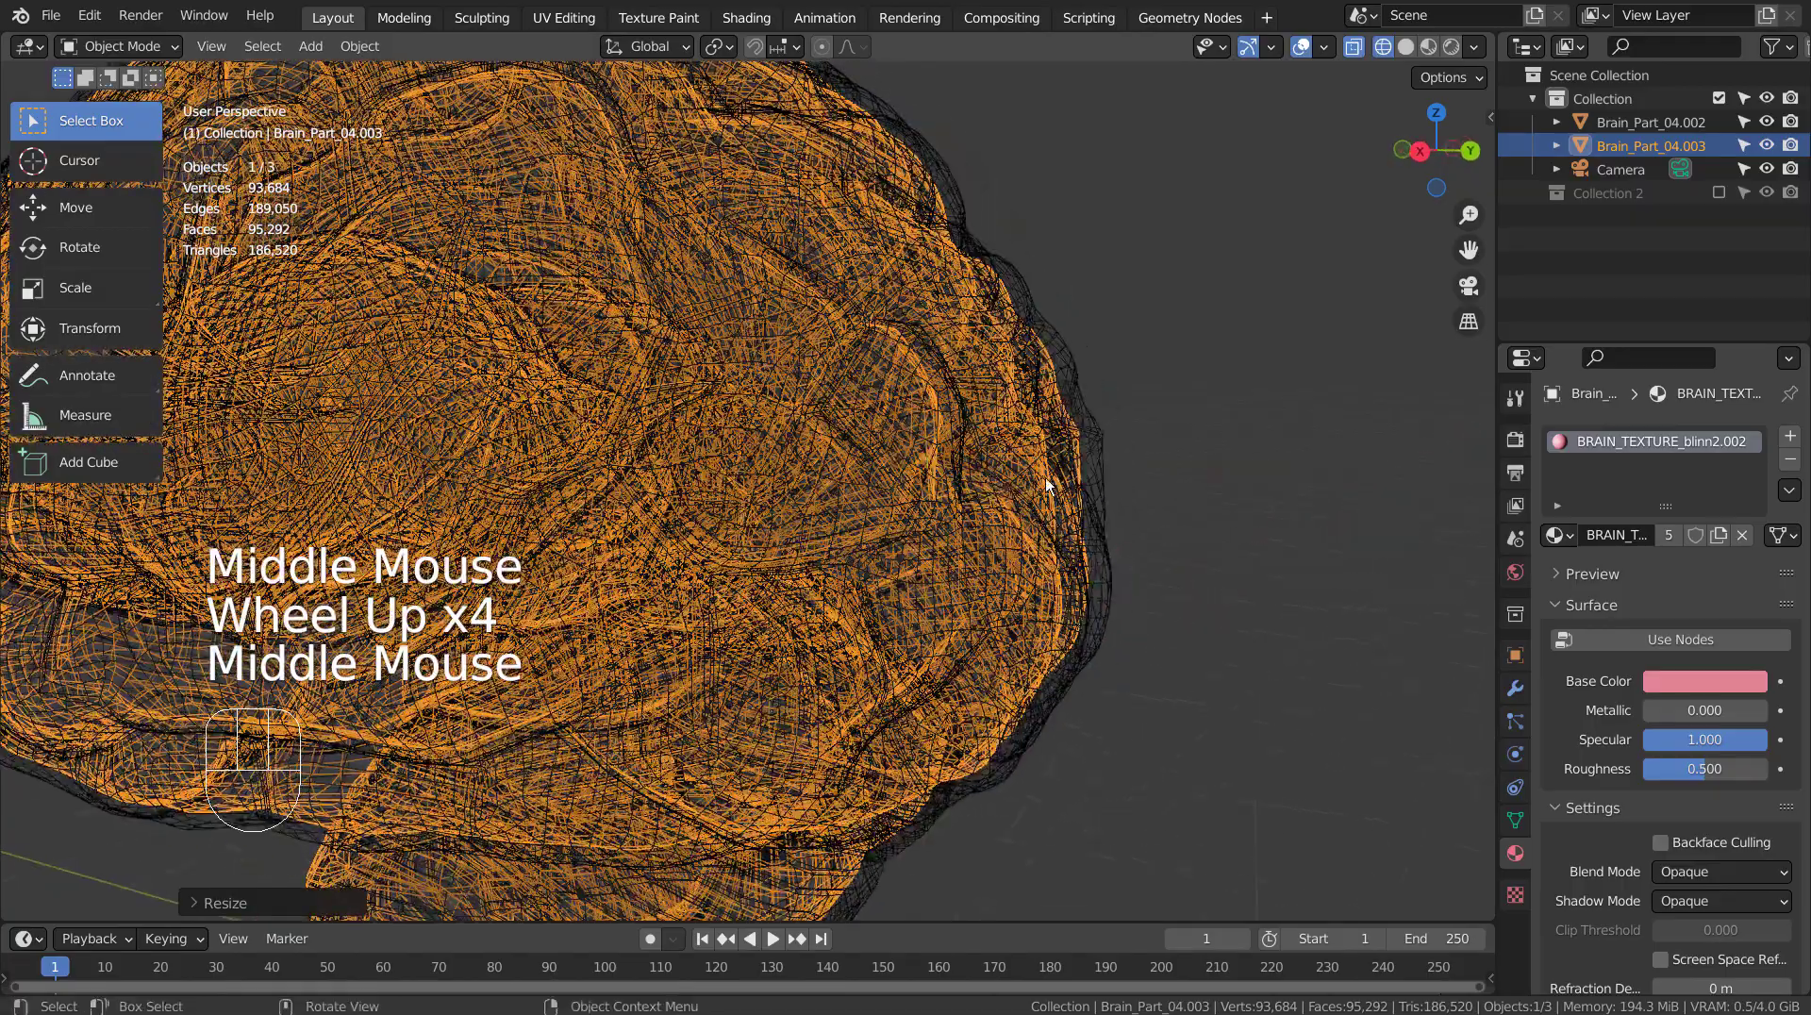
click(1634, 122)
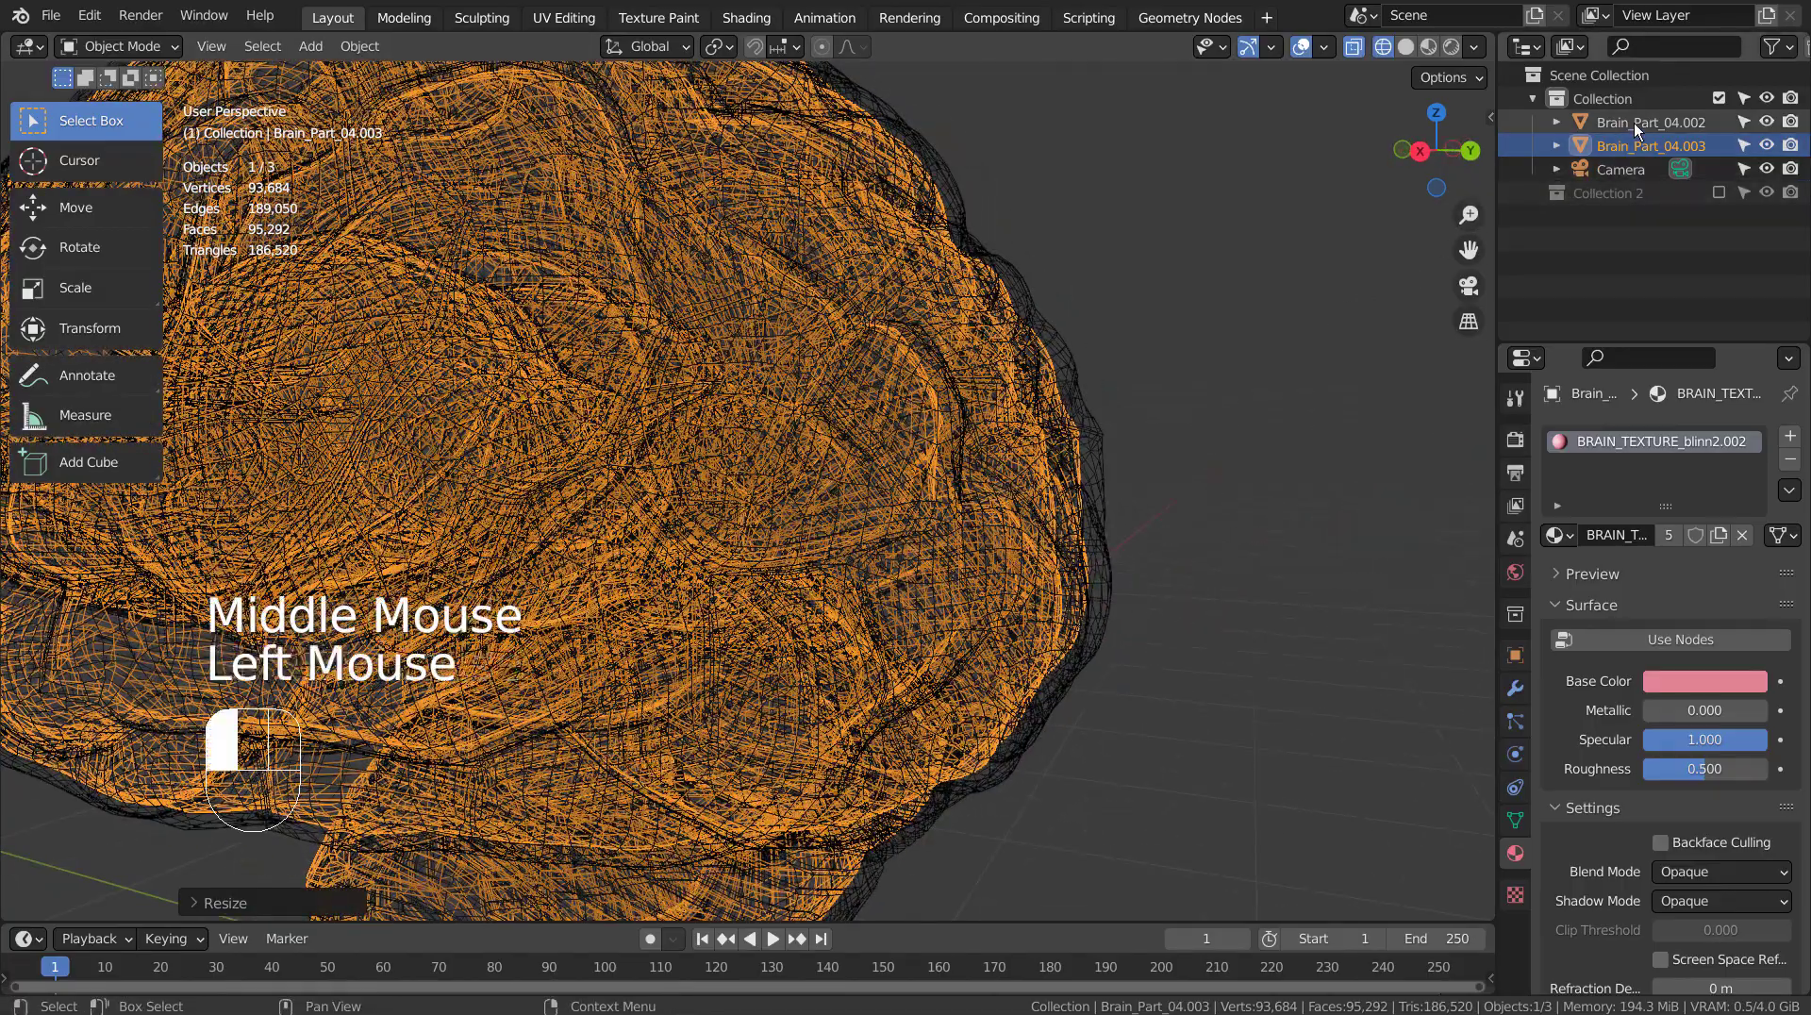
click(1621, 147)
click(1622, 126)
click(1615, 141)
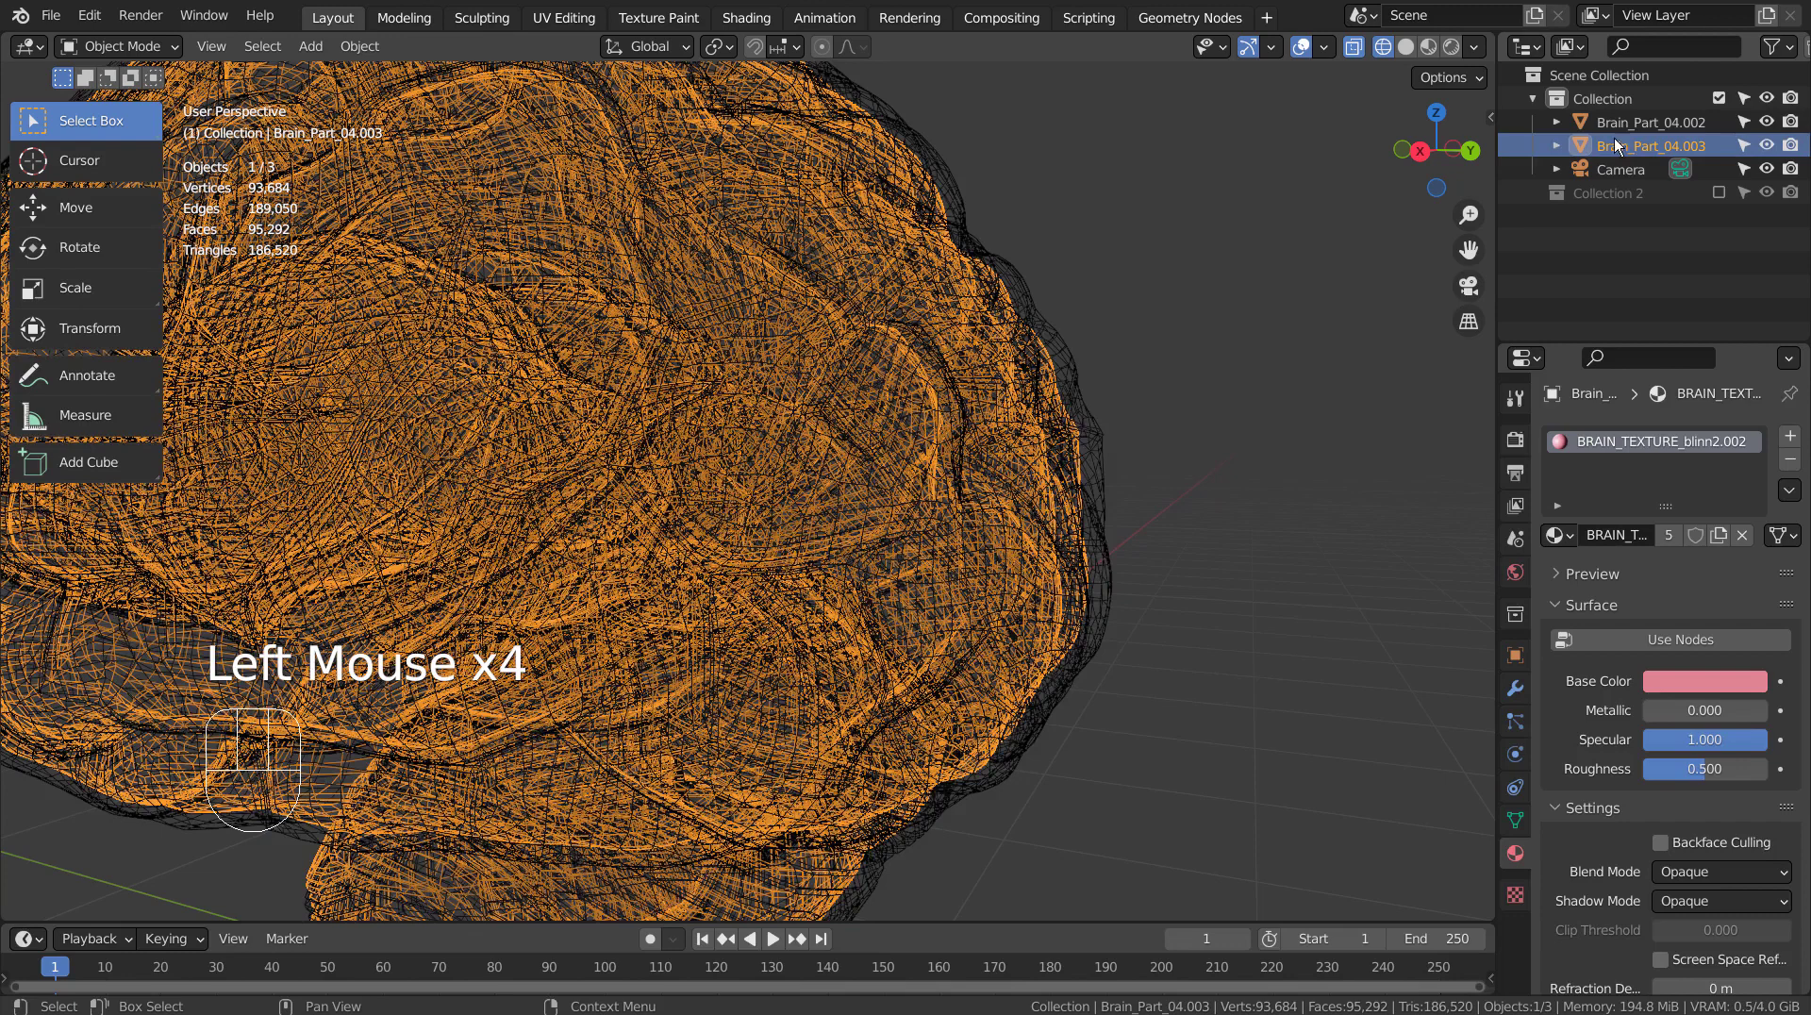
click(1276, 368)
scroll(1211, 407, down, 2)
middle_drag(1211, 407, 1091, 444)
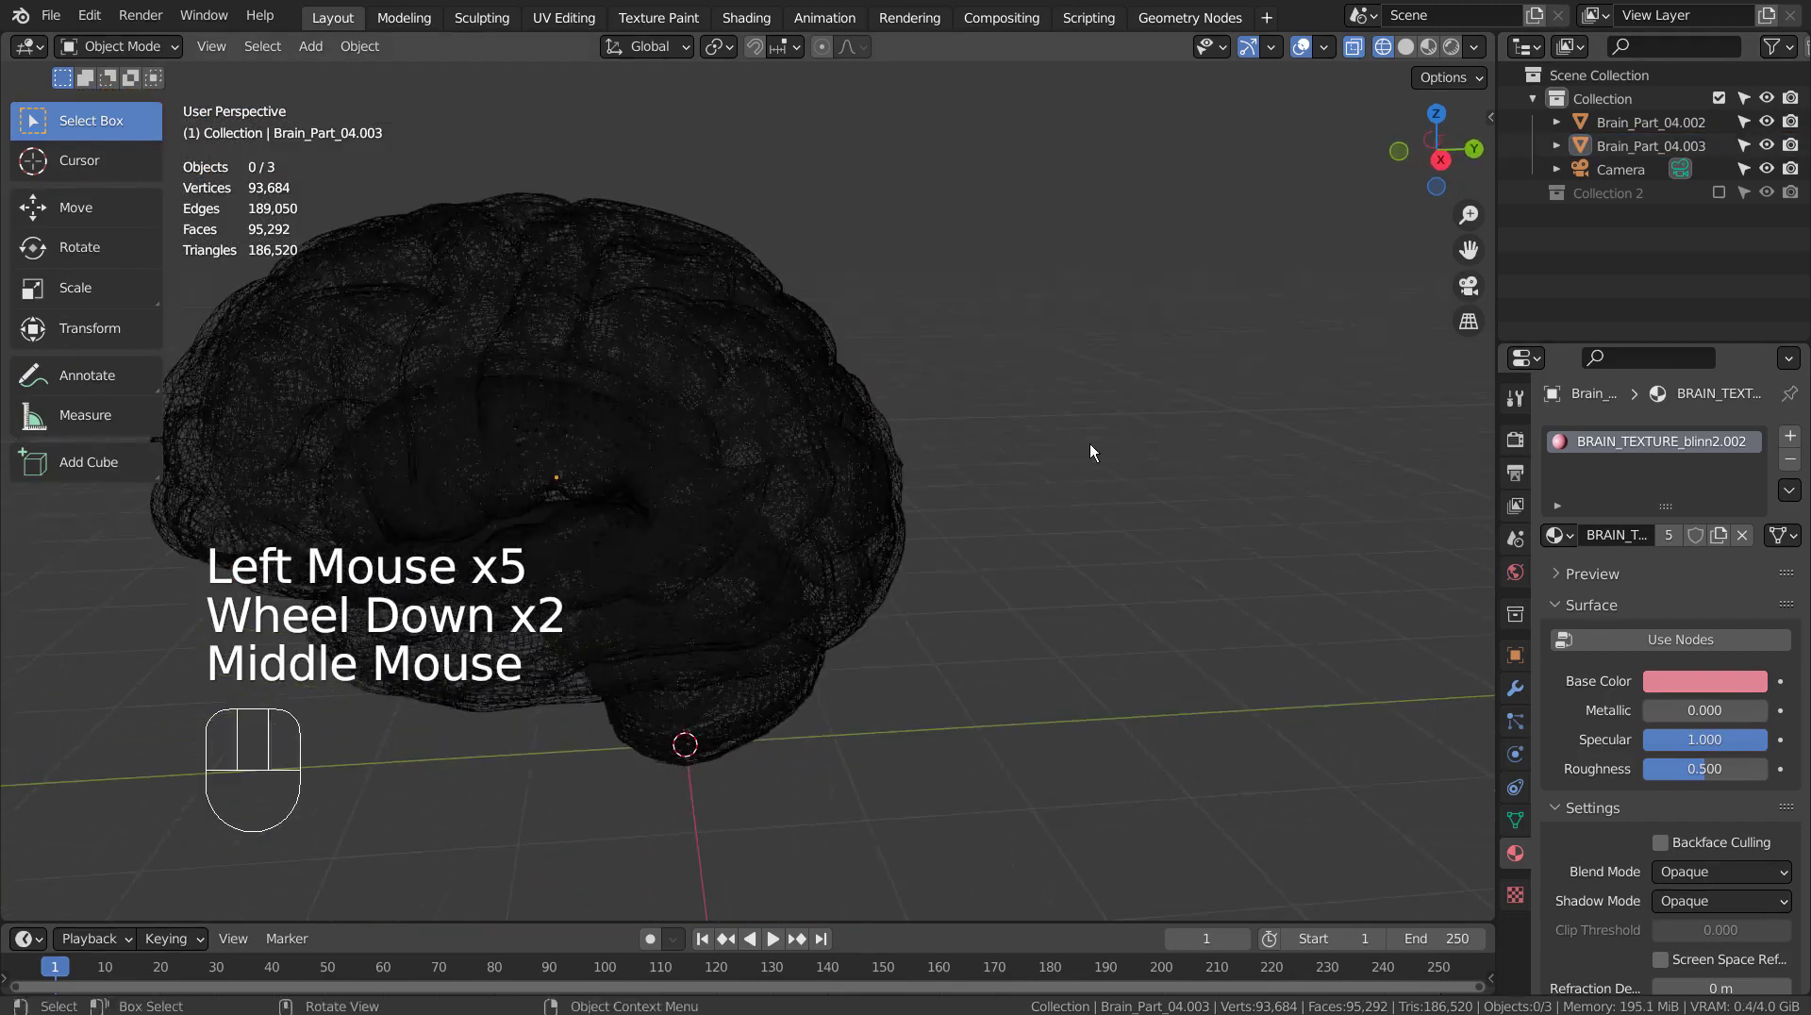
- Box-select both new brain meshes and delete them
click(785, 347)
key(b)
drag(823, 409, 822, 411)
key(x)
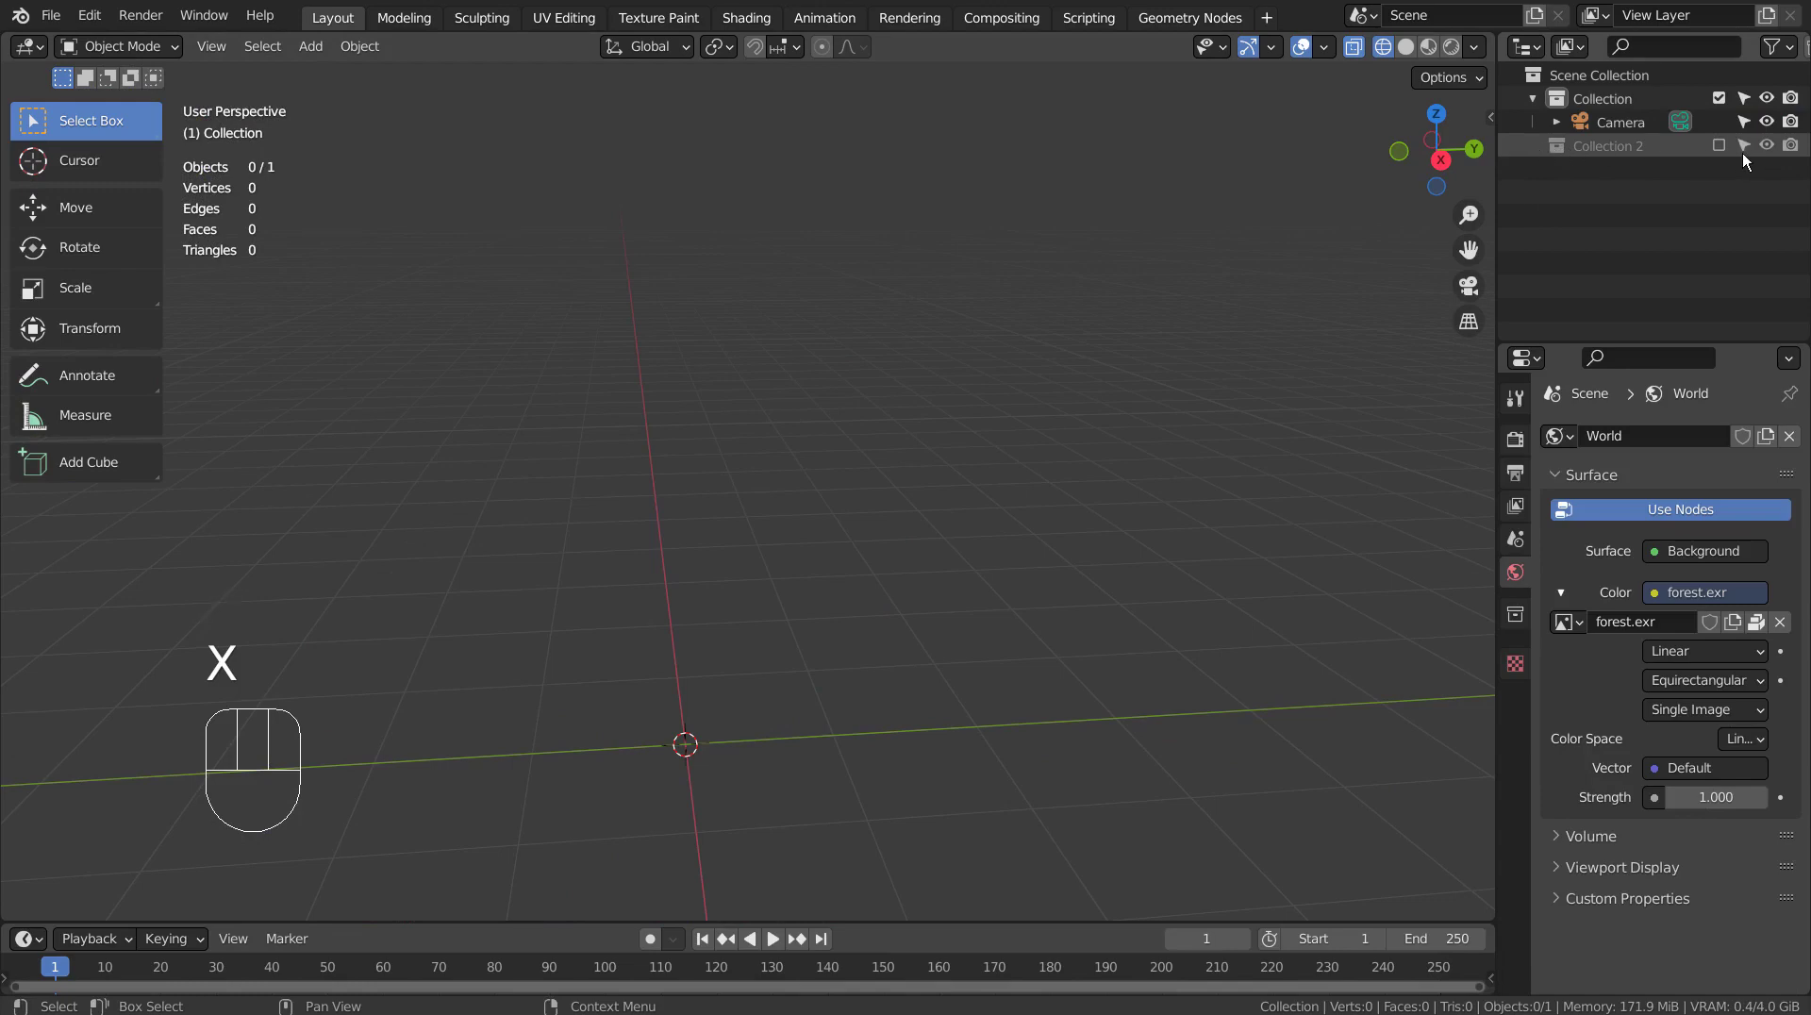
- Re-include Collection 2, switch to solid shading, and select Brain_Part_04
click(1717, 145)
click(1360, 353)
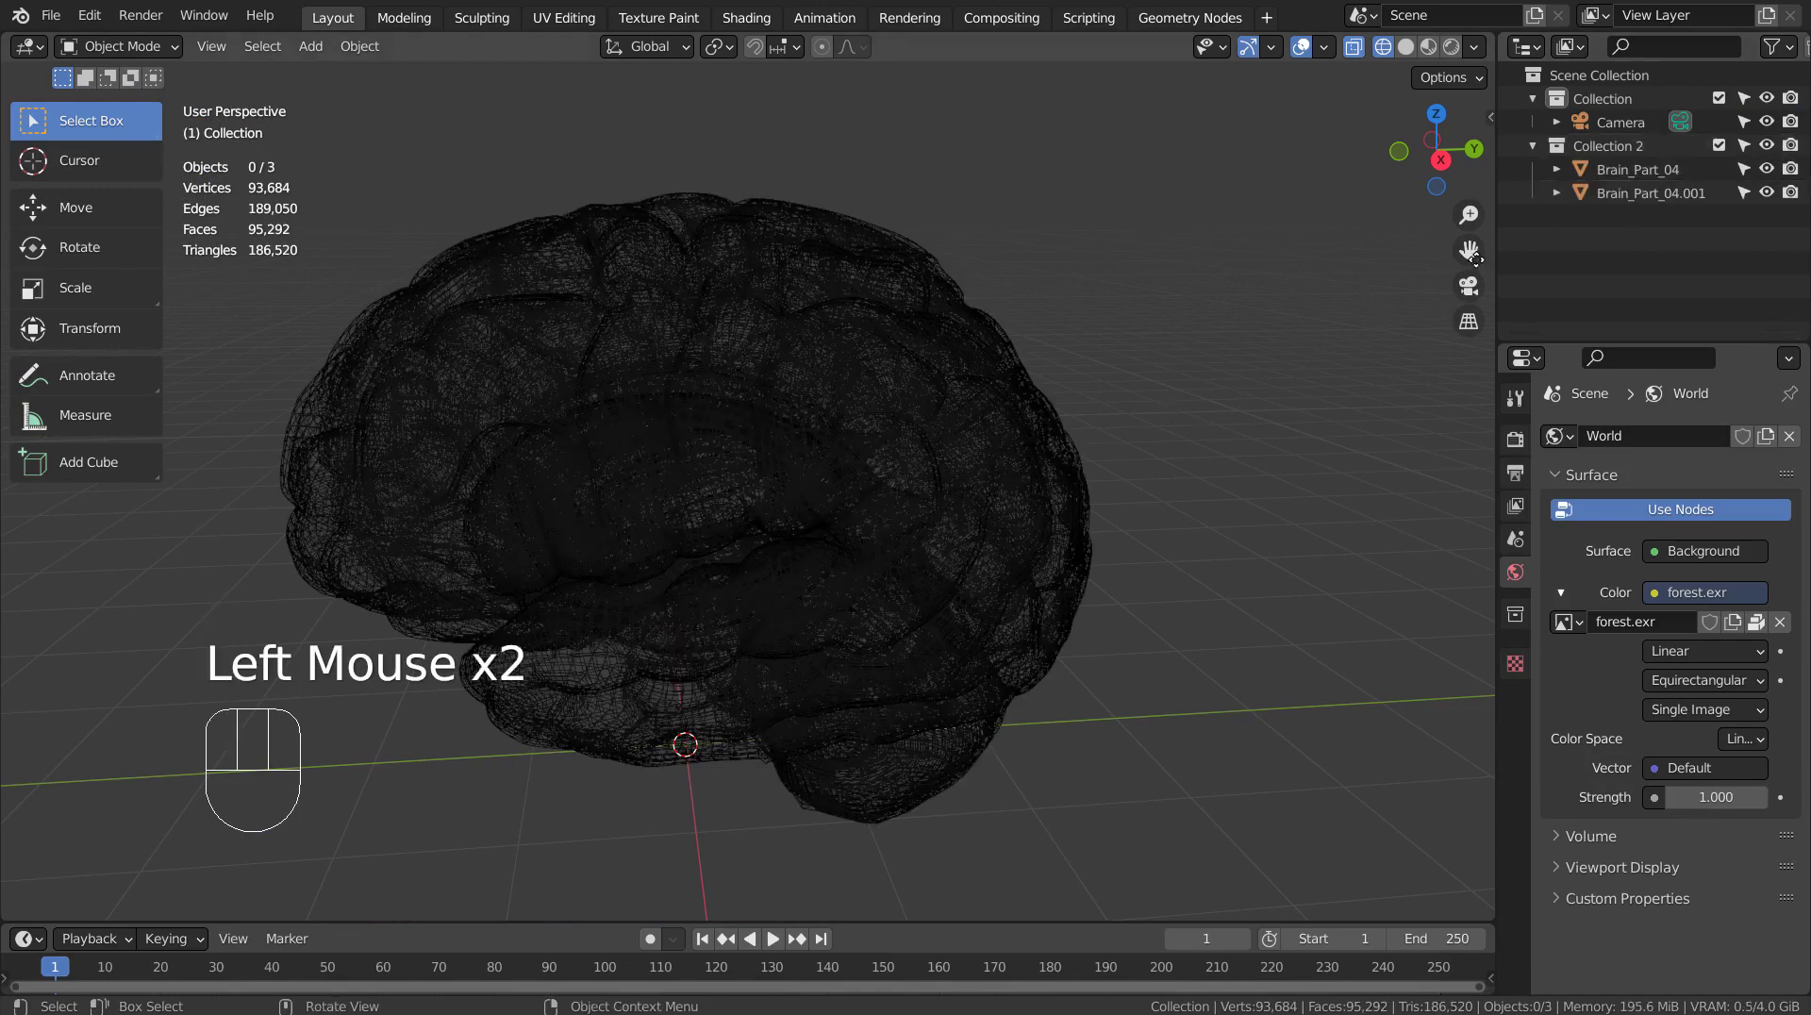
click(1405, 48)
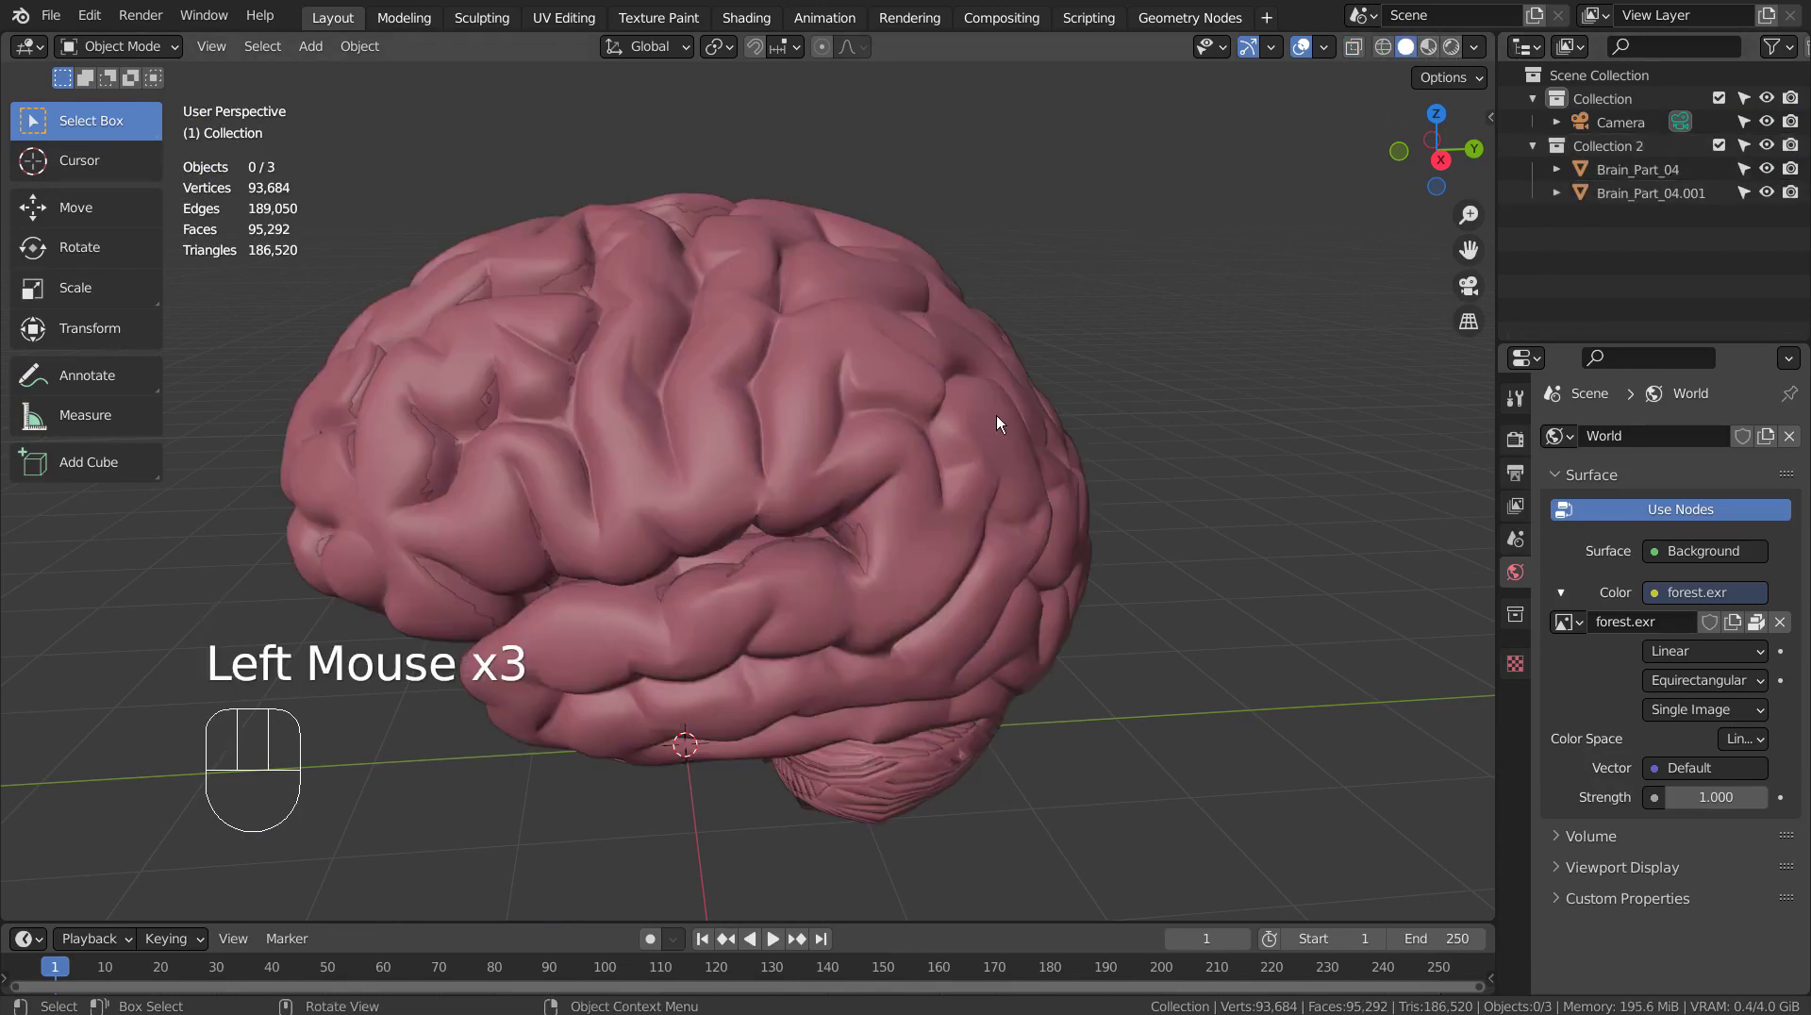
click(960, 447)
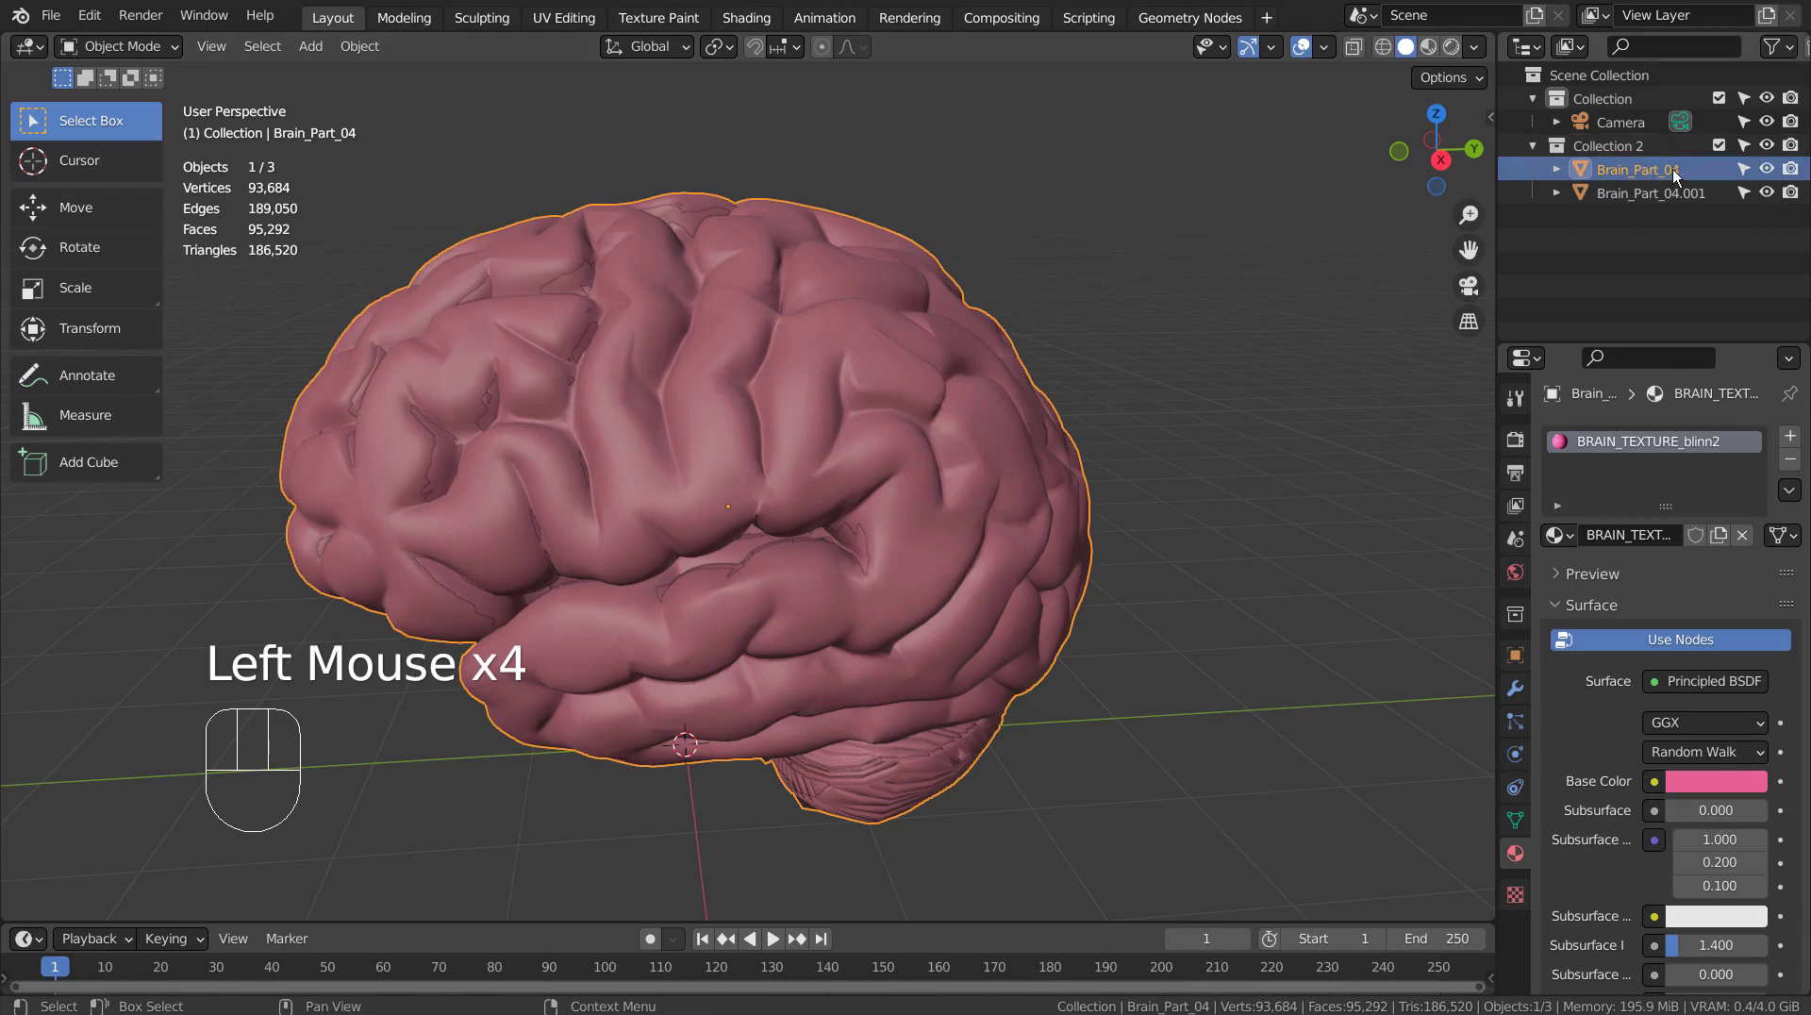
click(1597, 713)
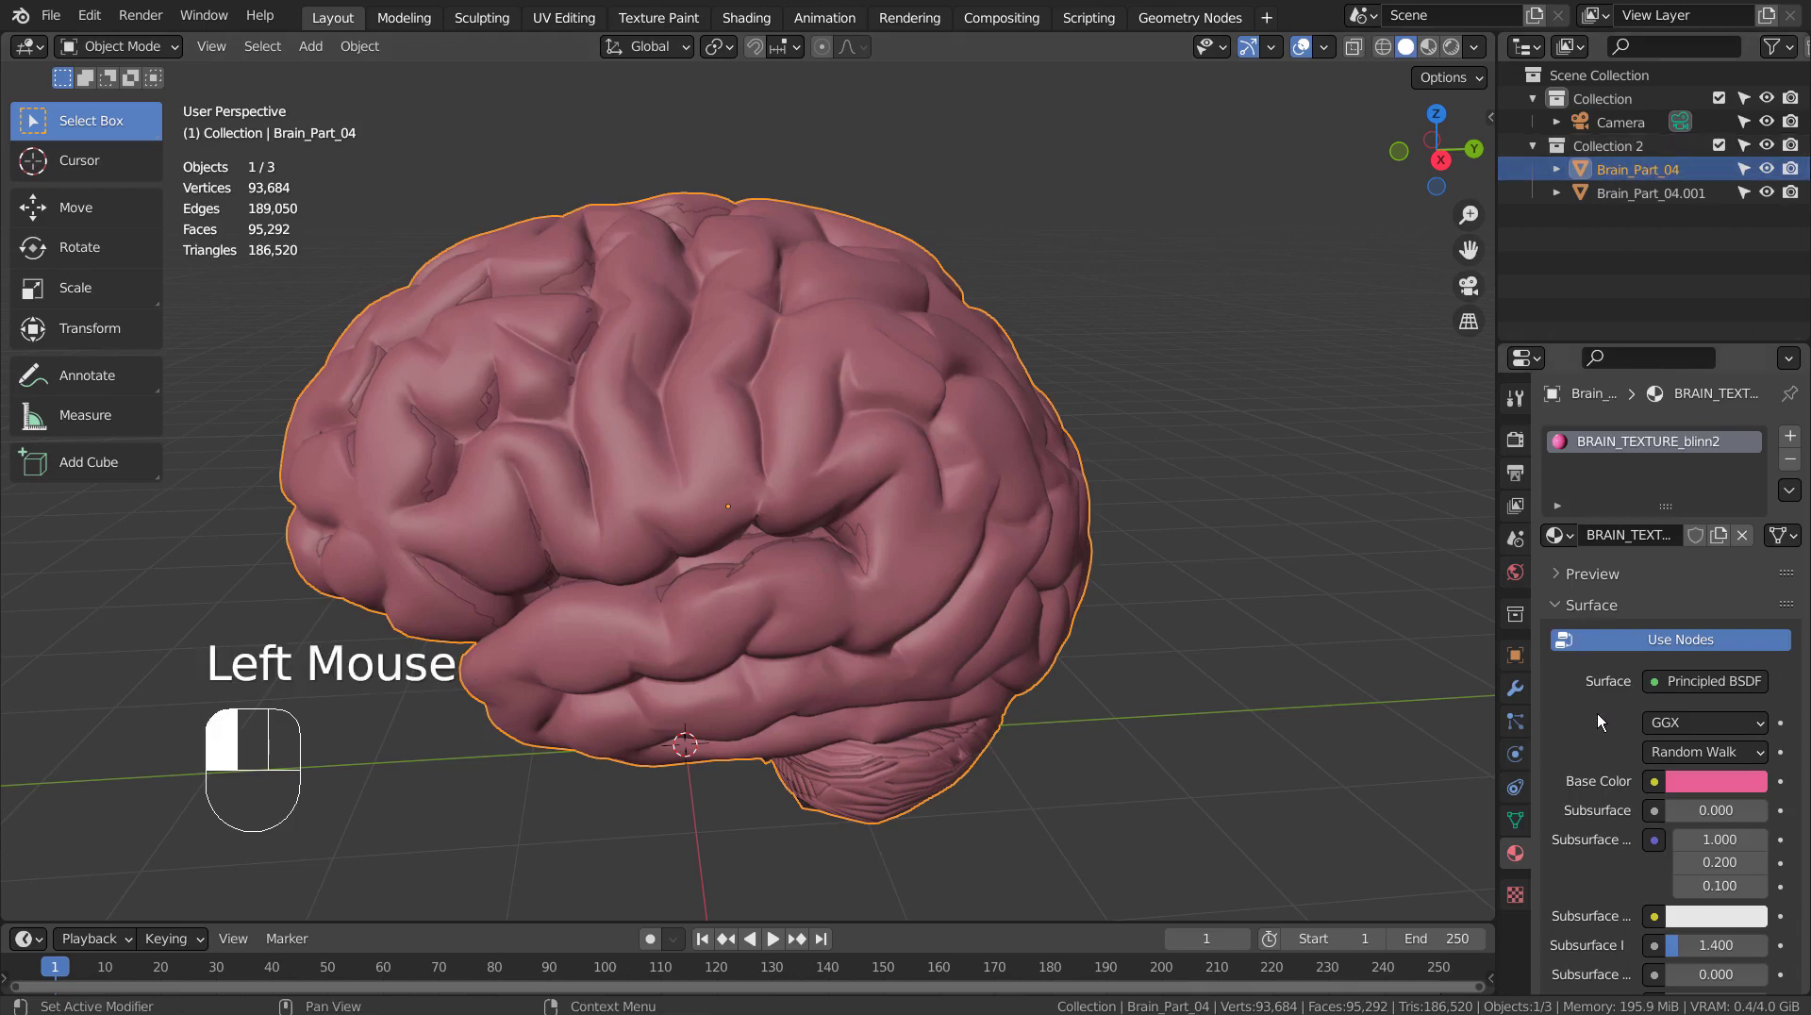
key(ctrl+space)
scroll(1597, 713, down, 8)
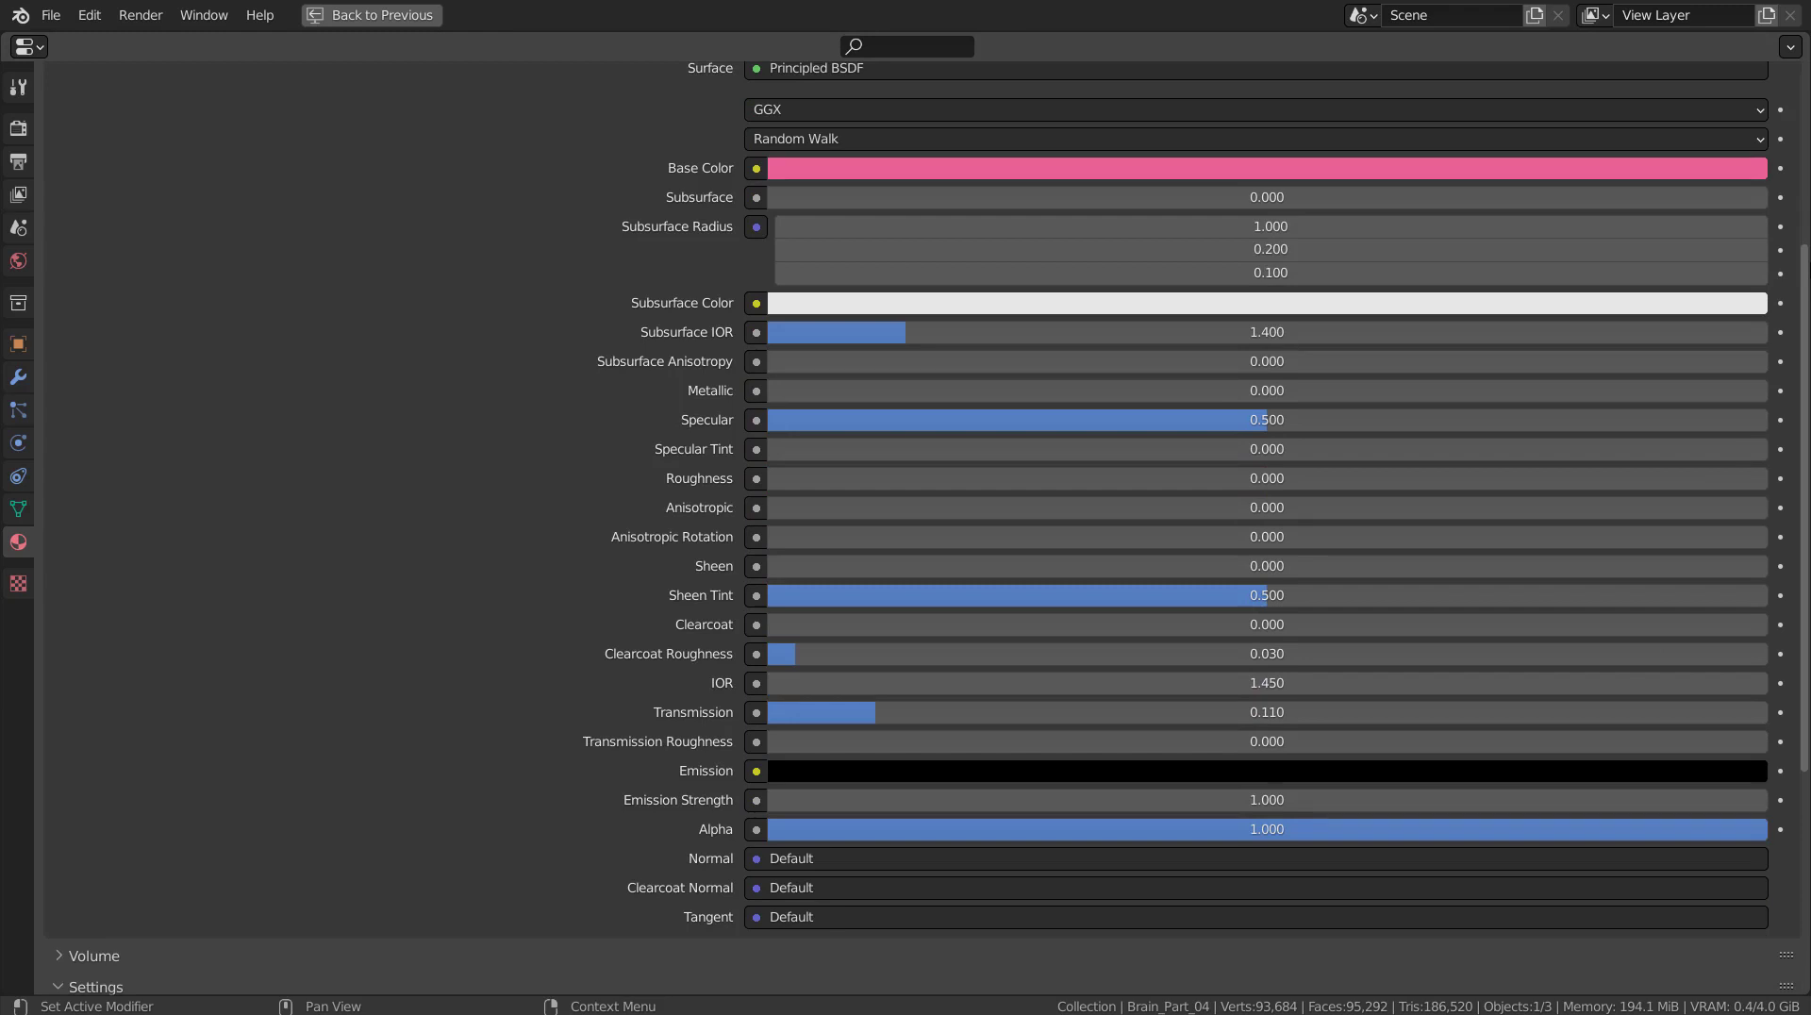
key(ctrl+space)
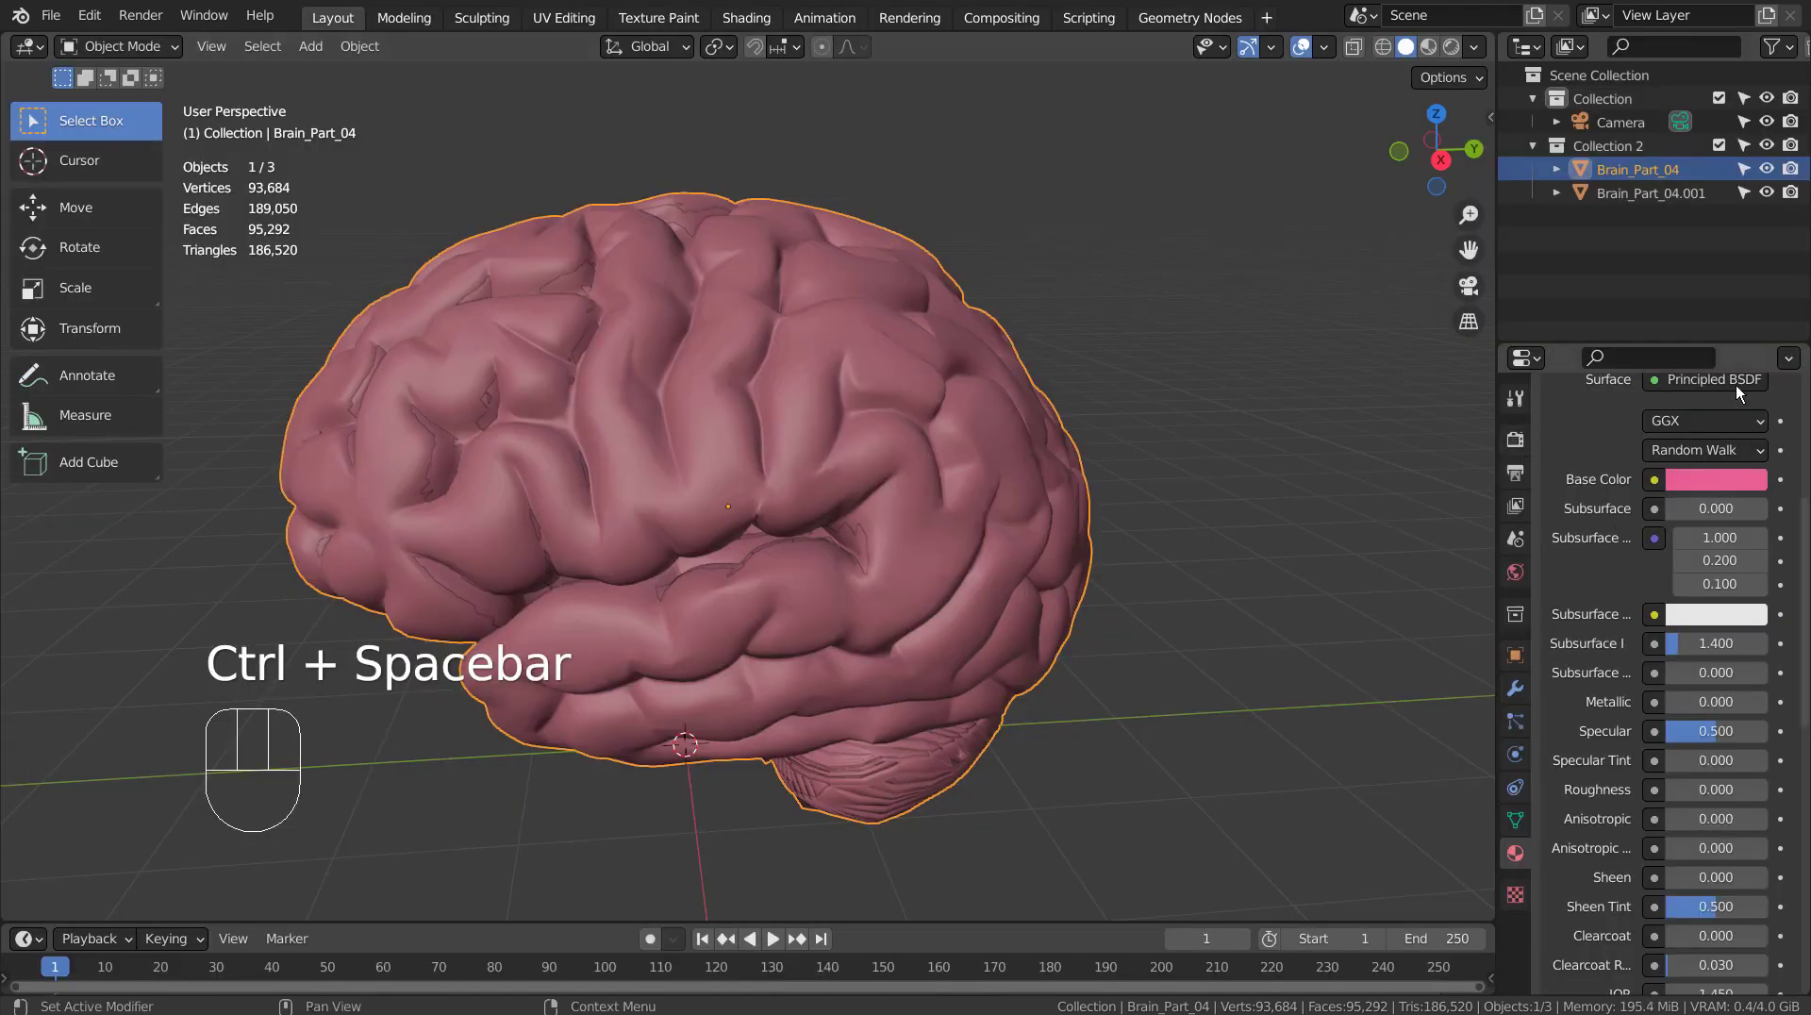
- Review Brain_Part_04.001's material in a maximized Properties editor, then restore the Layout
click(1619, 193)
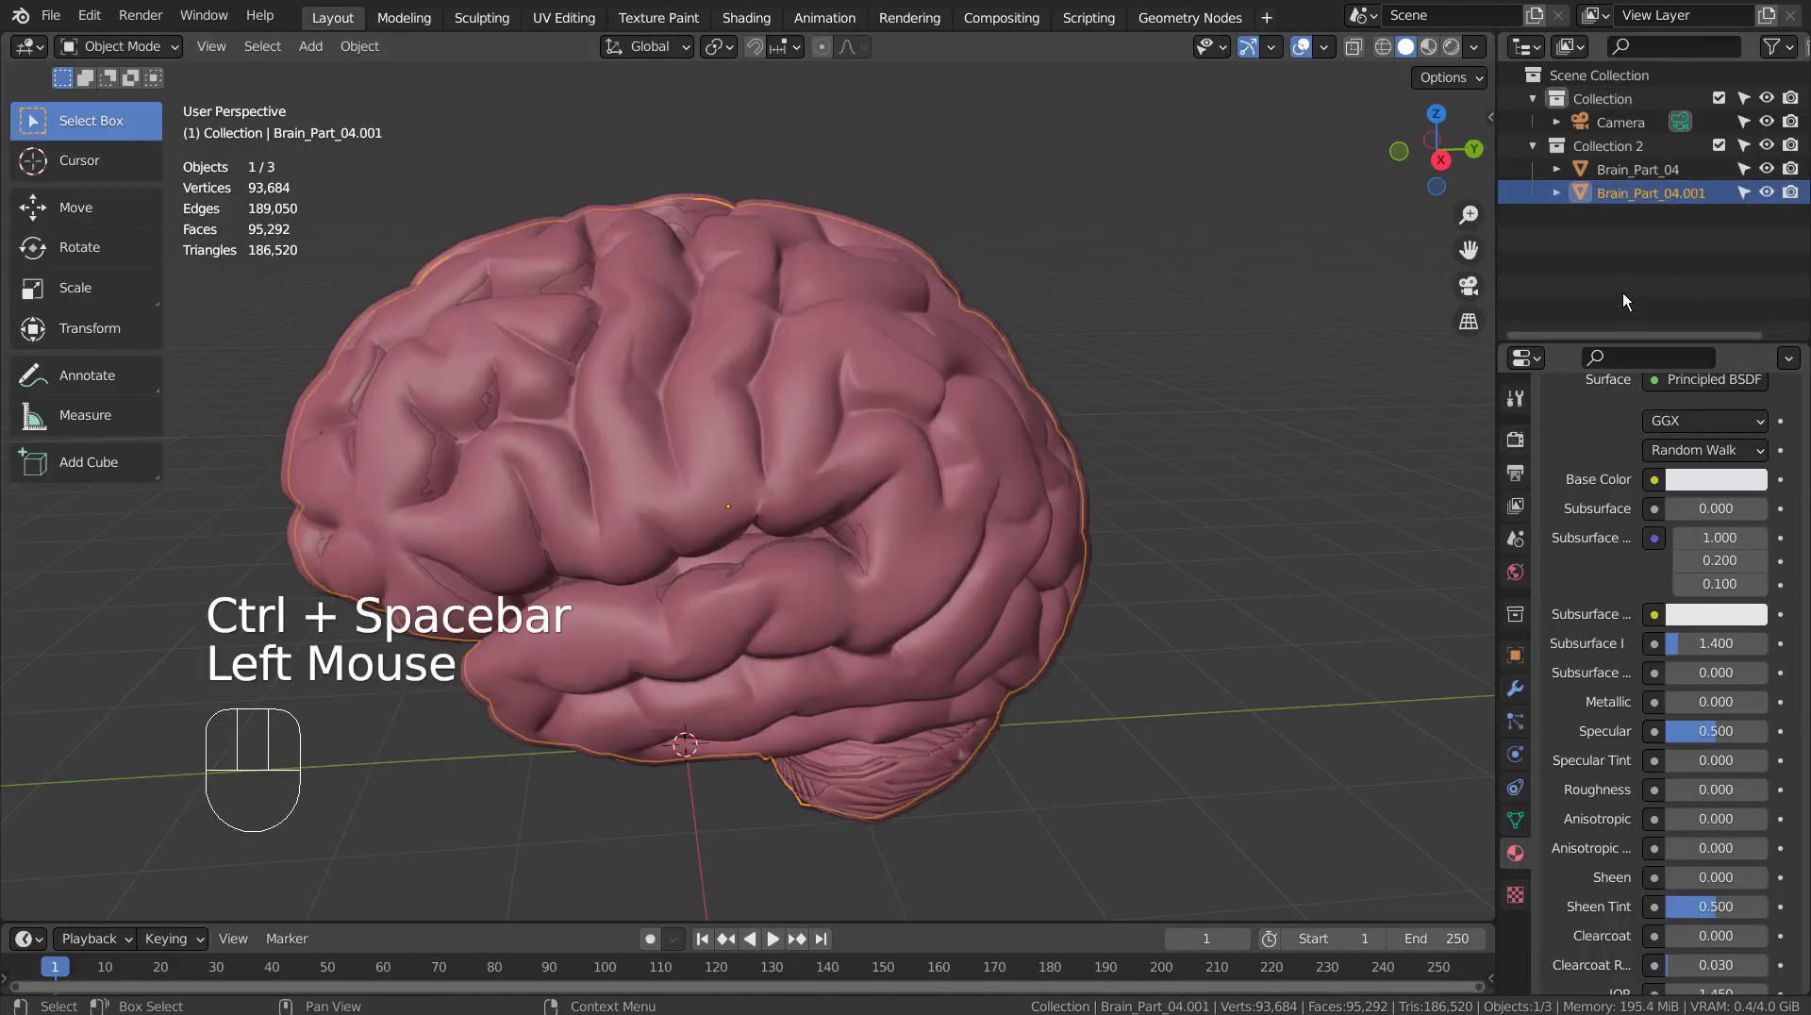
key(shift+z)
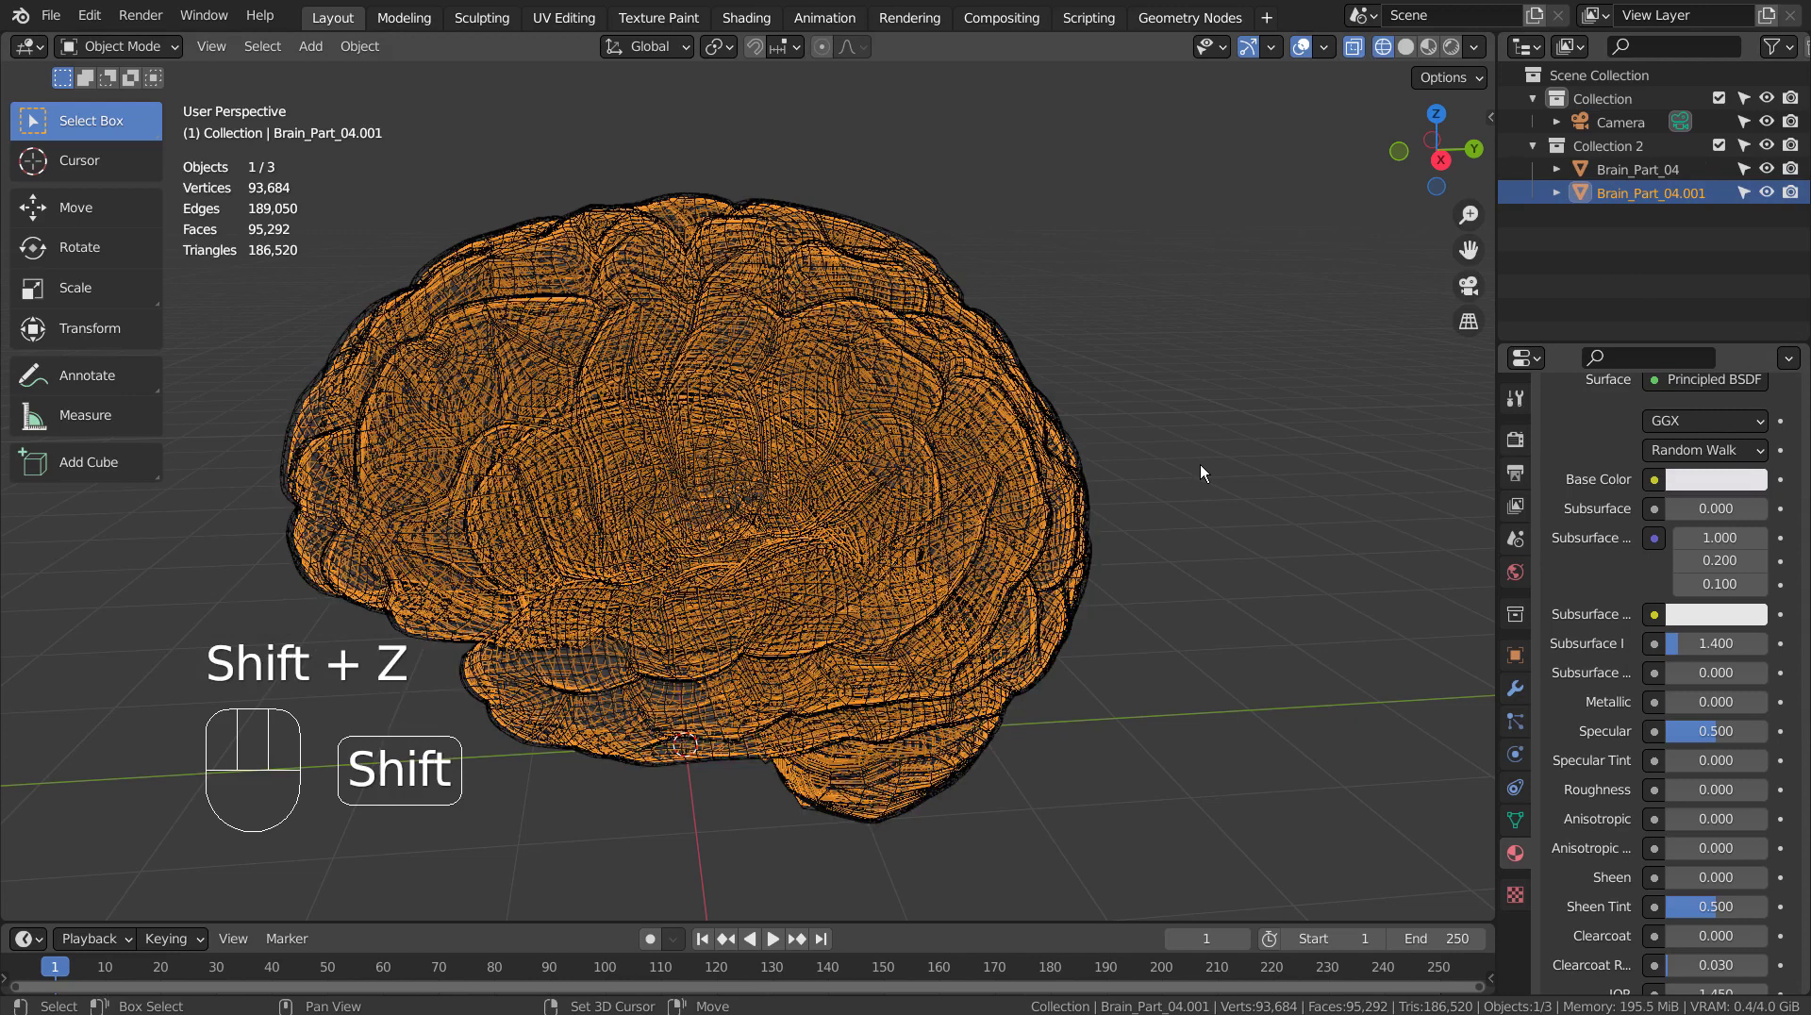
key(shift+z)
key(ctrl+space)
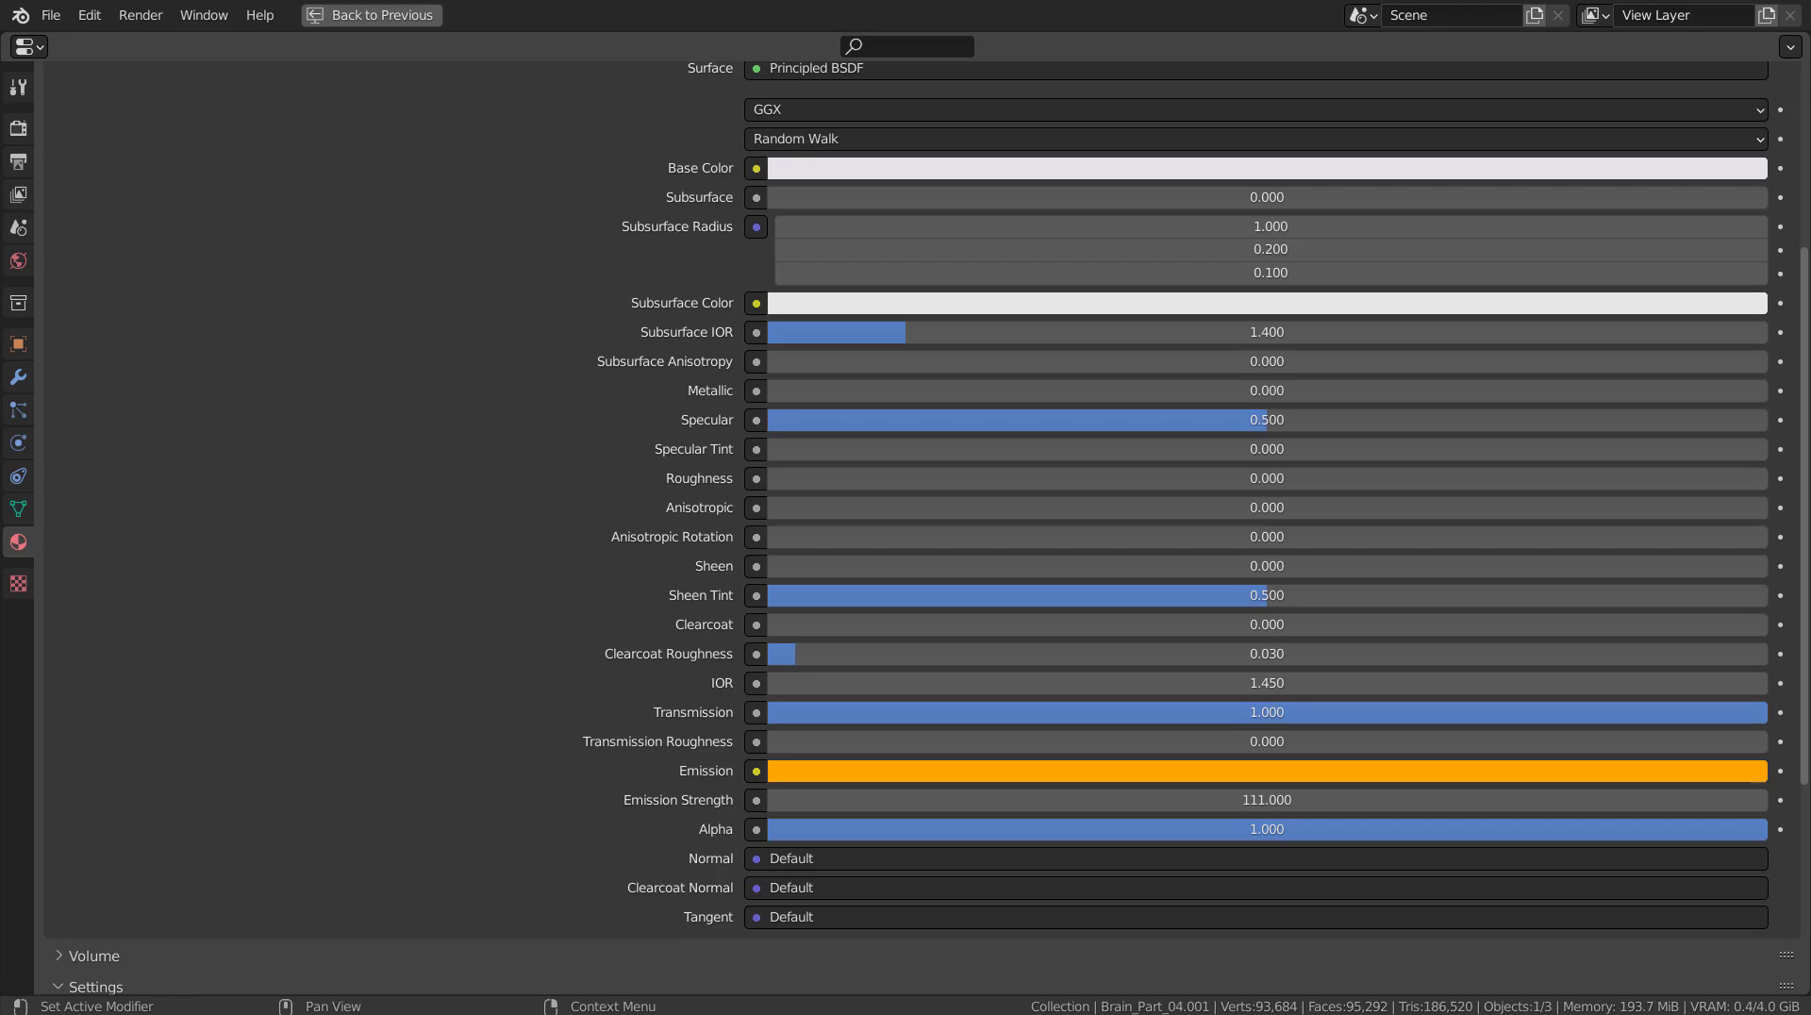
key(ctrl+space)
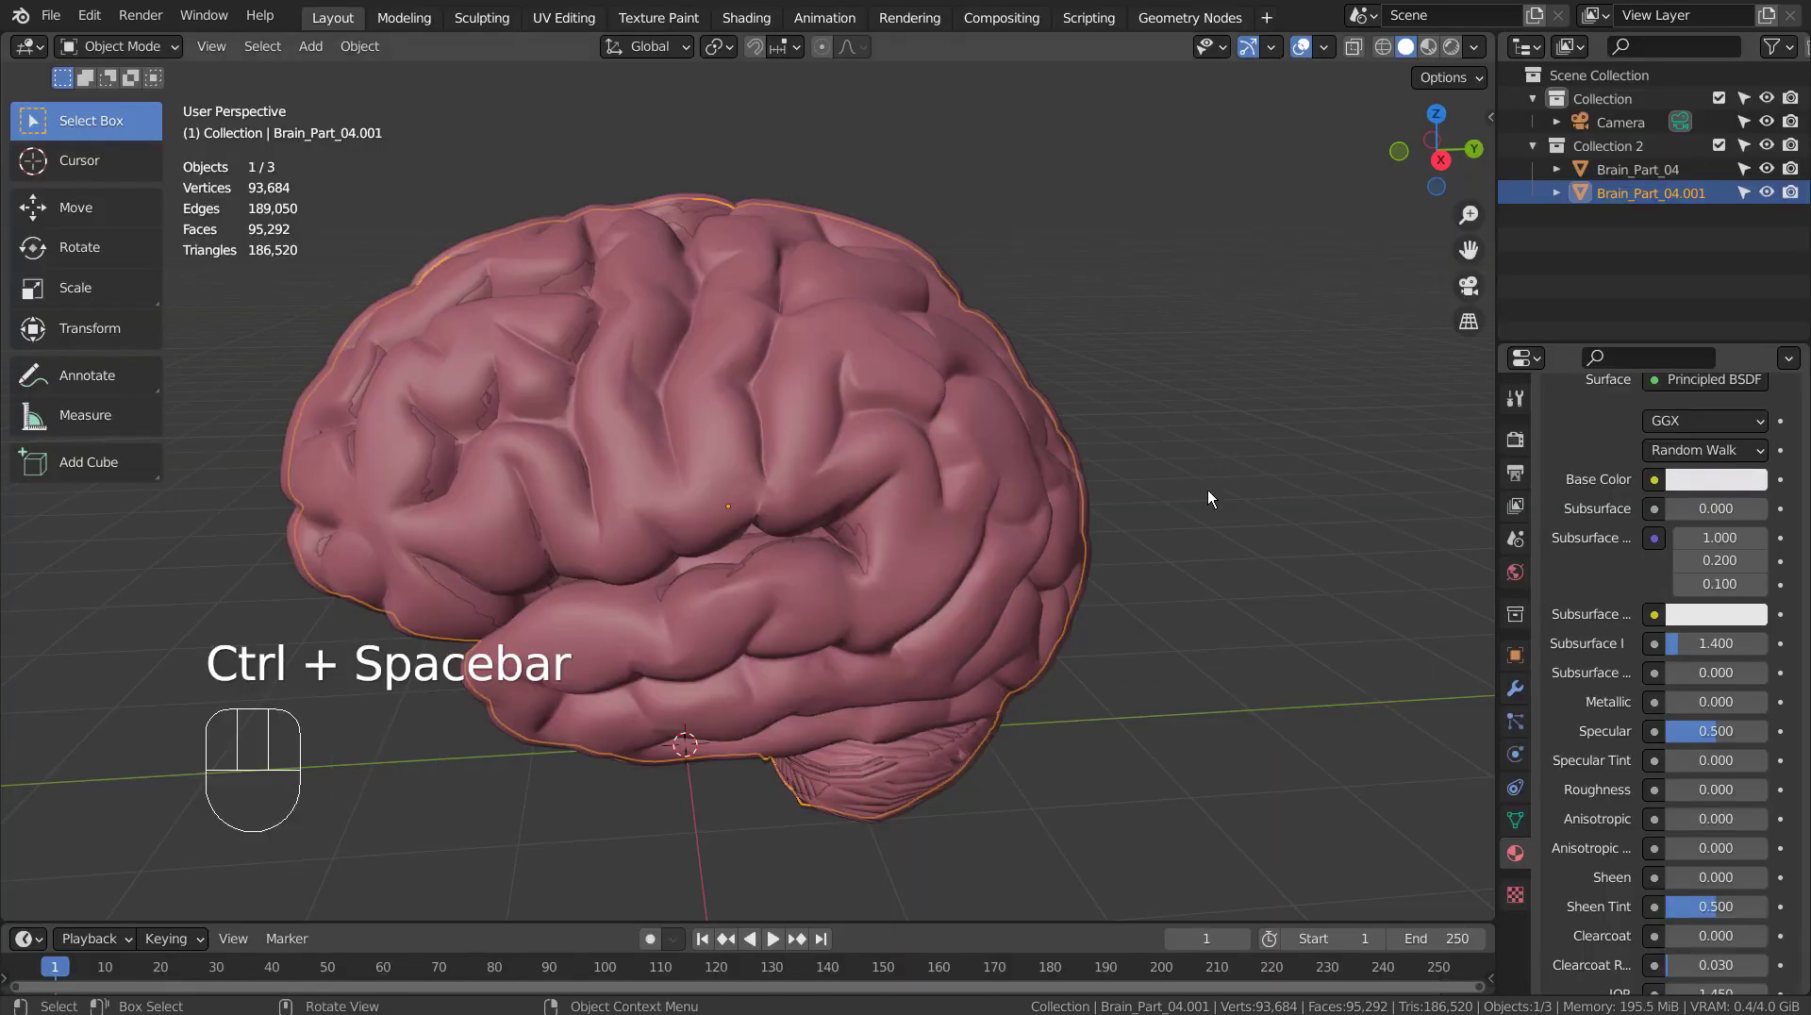
- Set the animation end frame to 100 and display the Eevee render settings
click(1438, 938)
text(10)
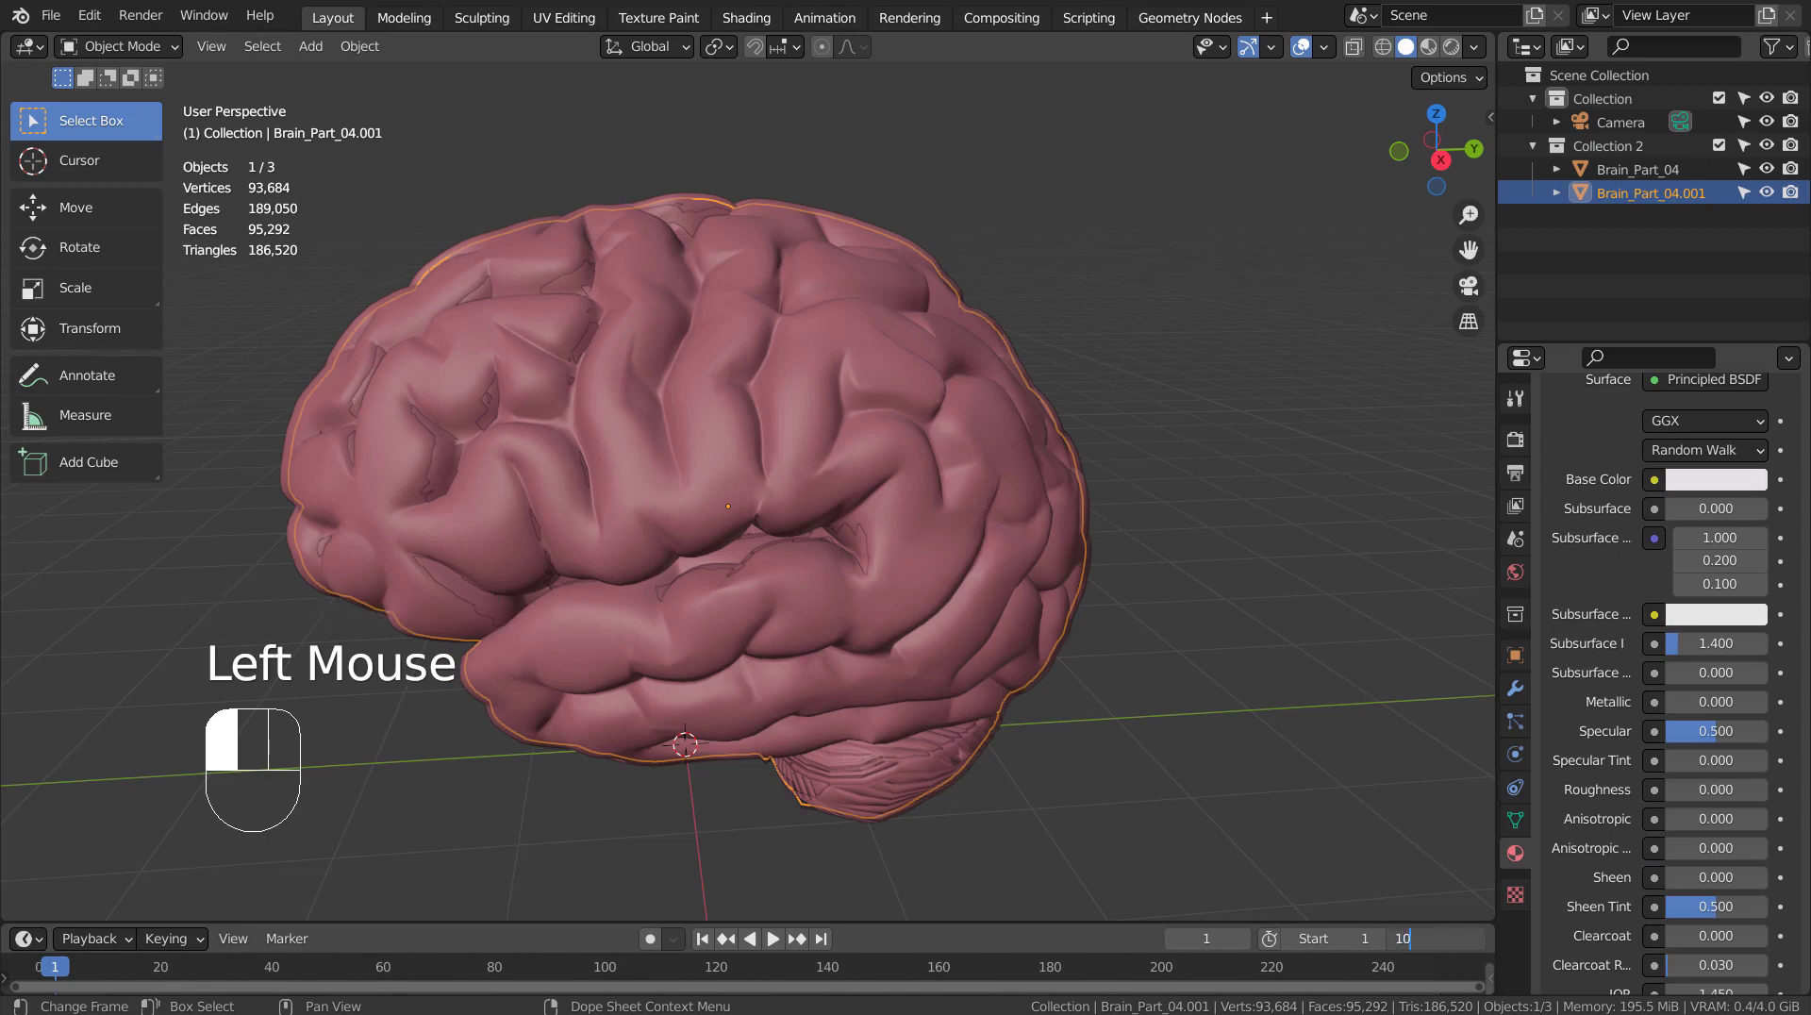
text(0)
click(1289, 516)
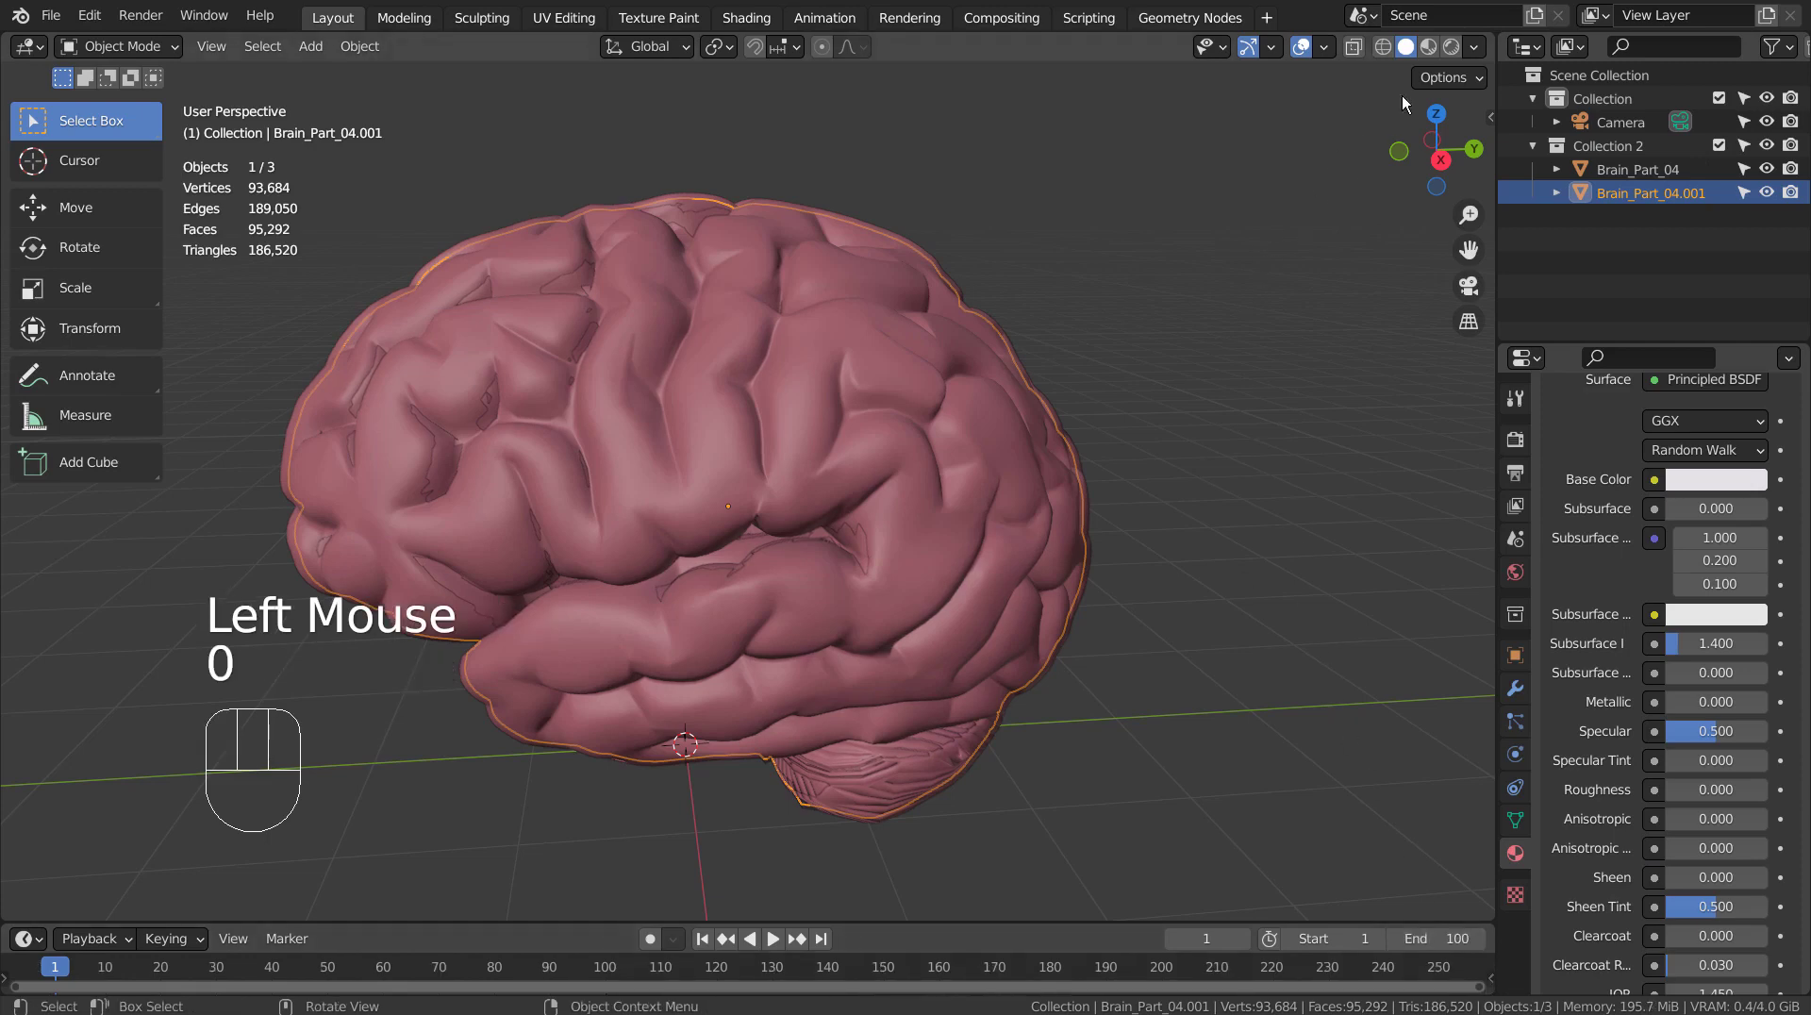
click(1515, 438)
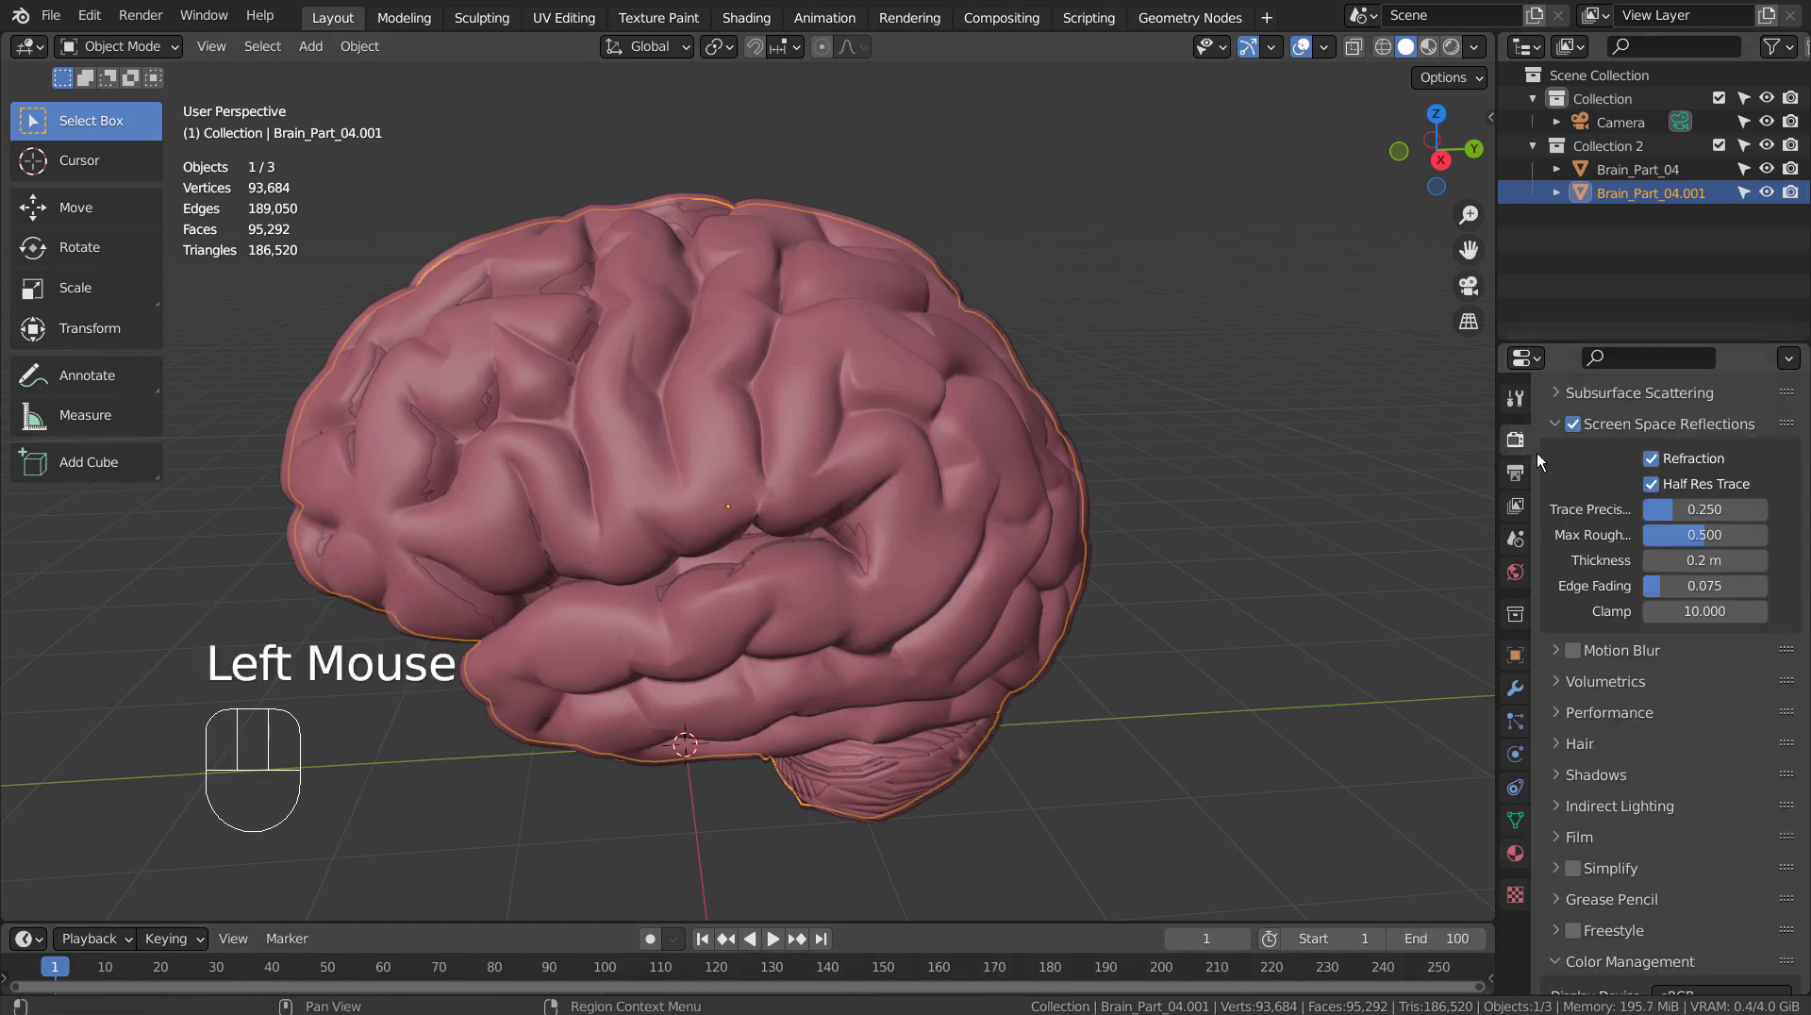
scroll(1605, 467, up, 4)
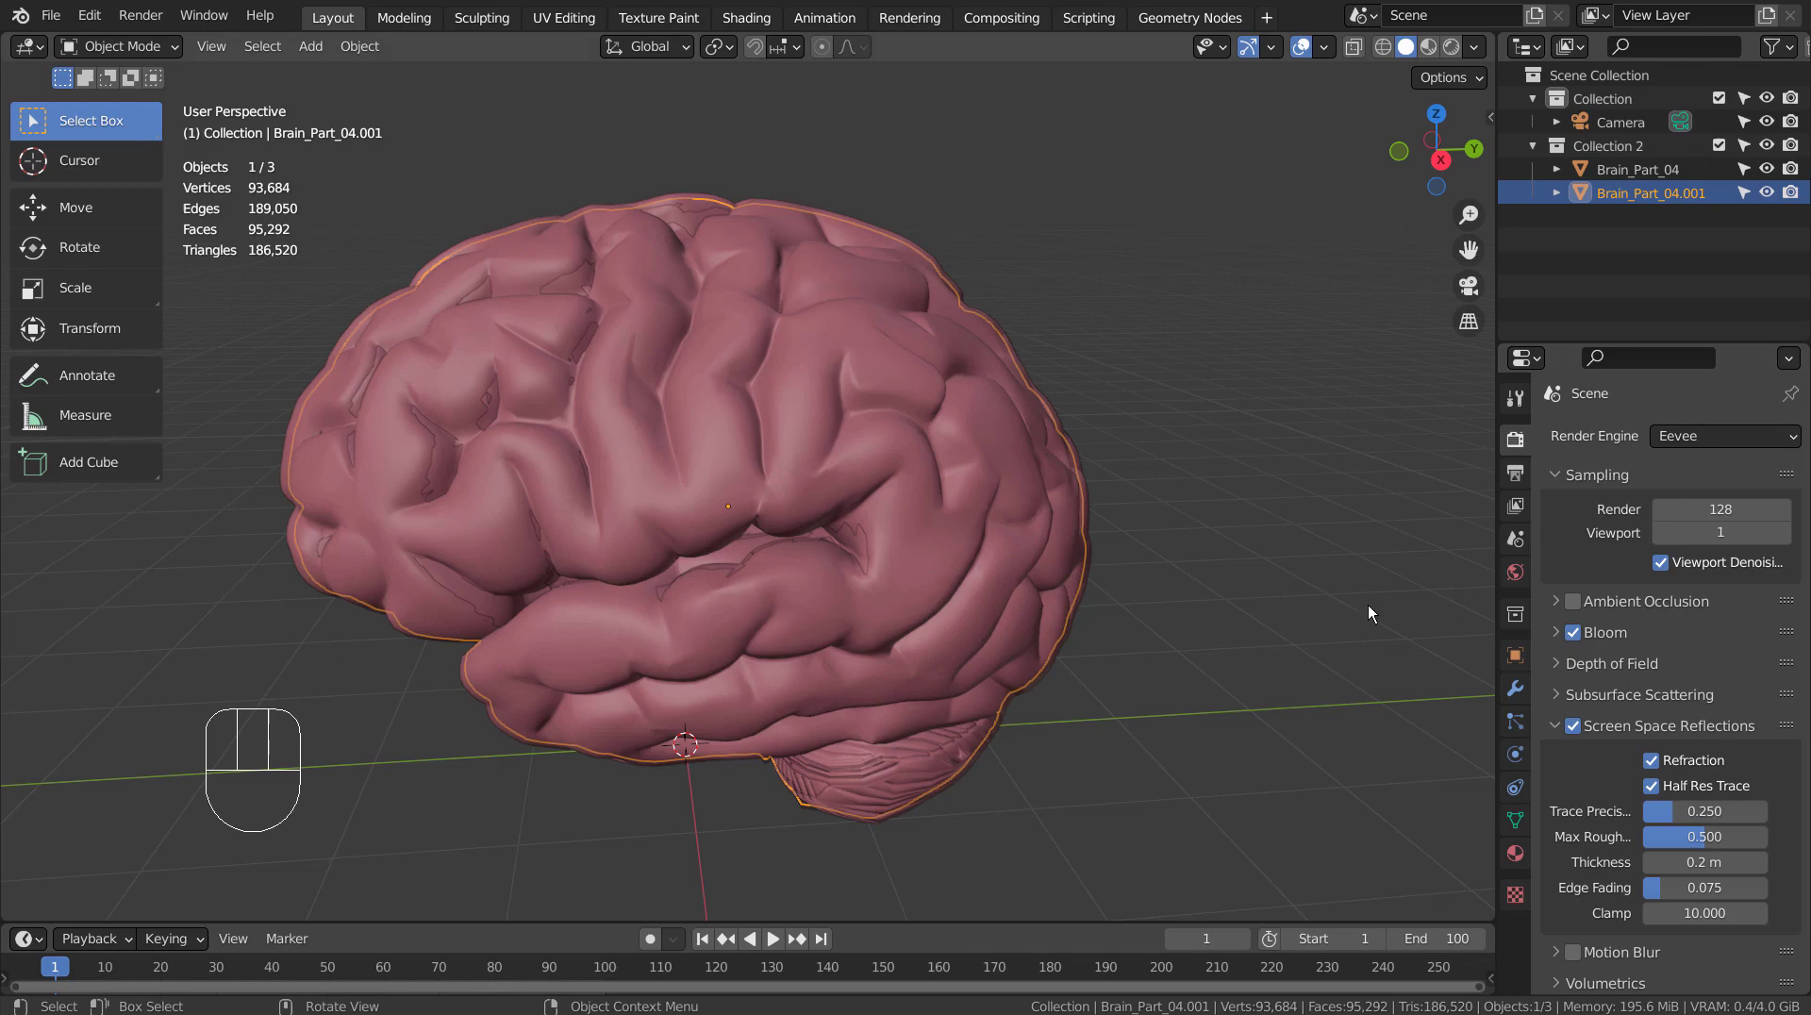
- Select Brain_Part_04, show its material settings, and switch to Material Preview shading
click(1650, 191)
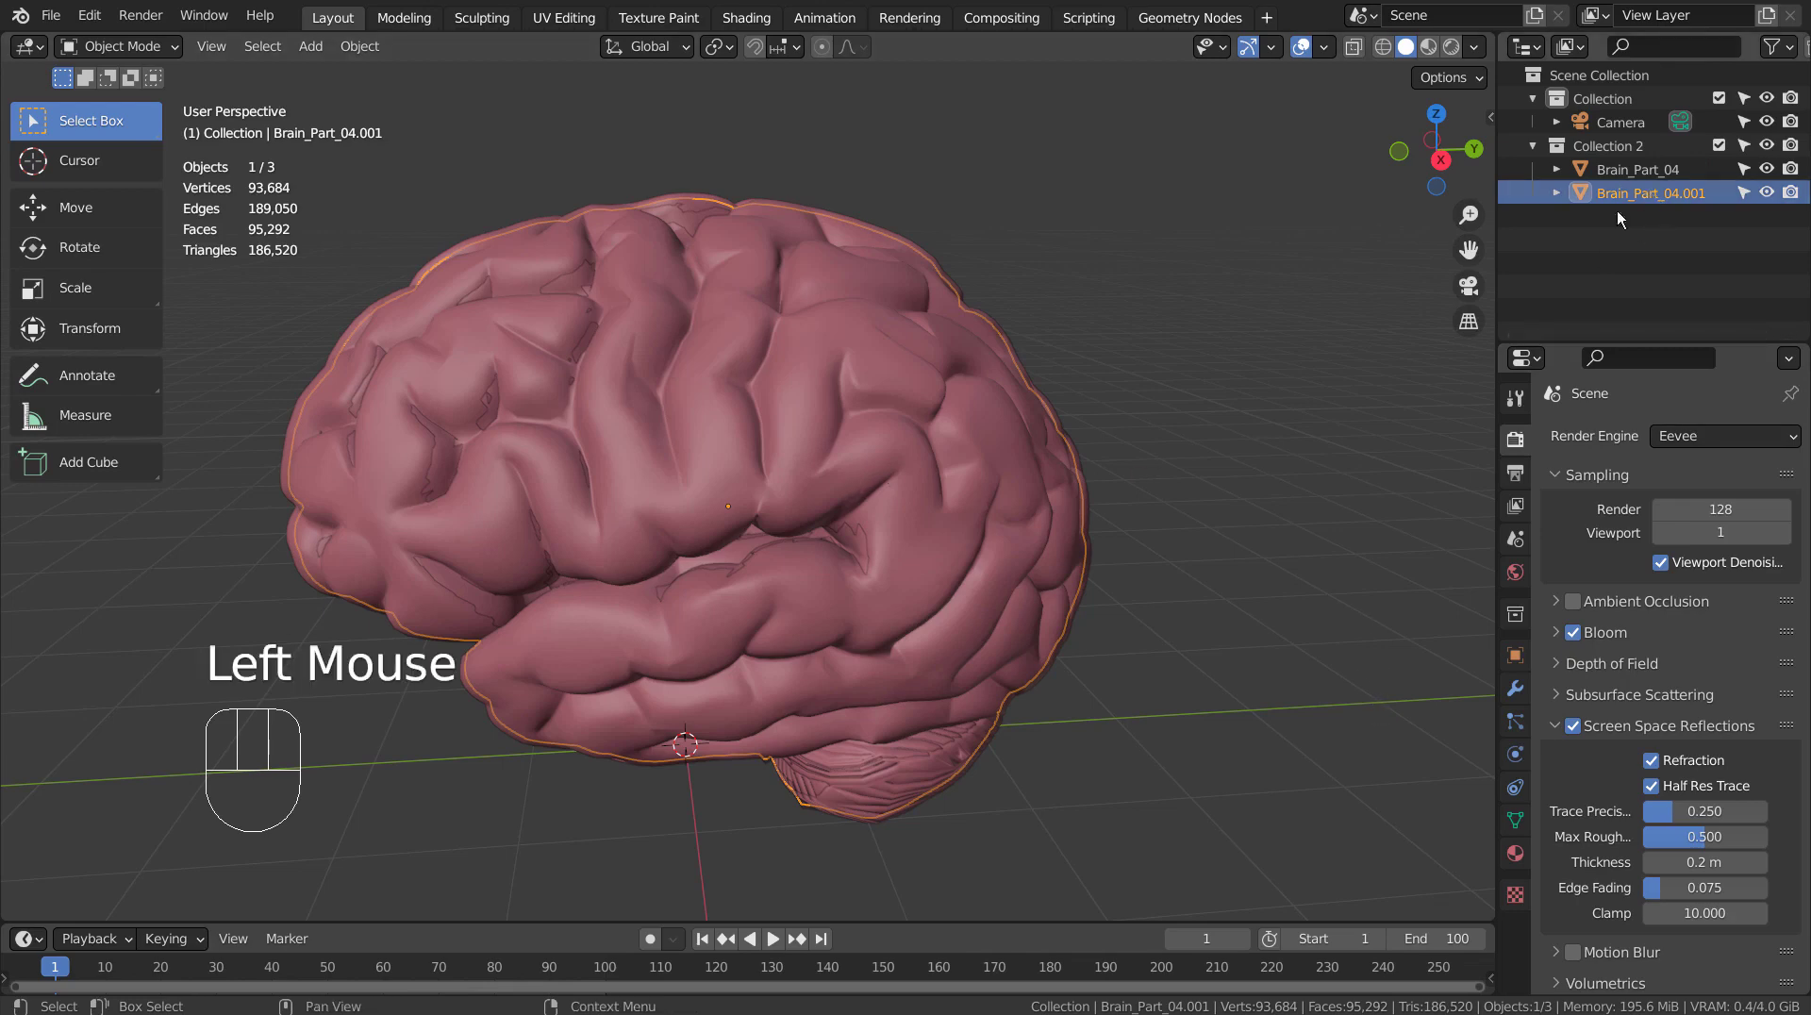
click(925, 356)
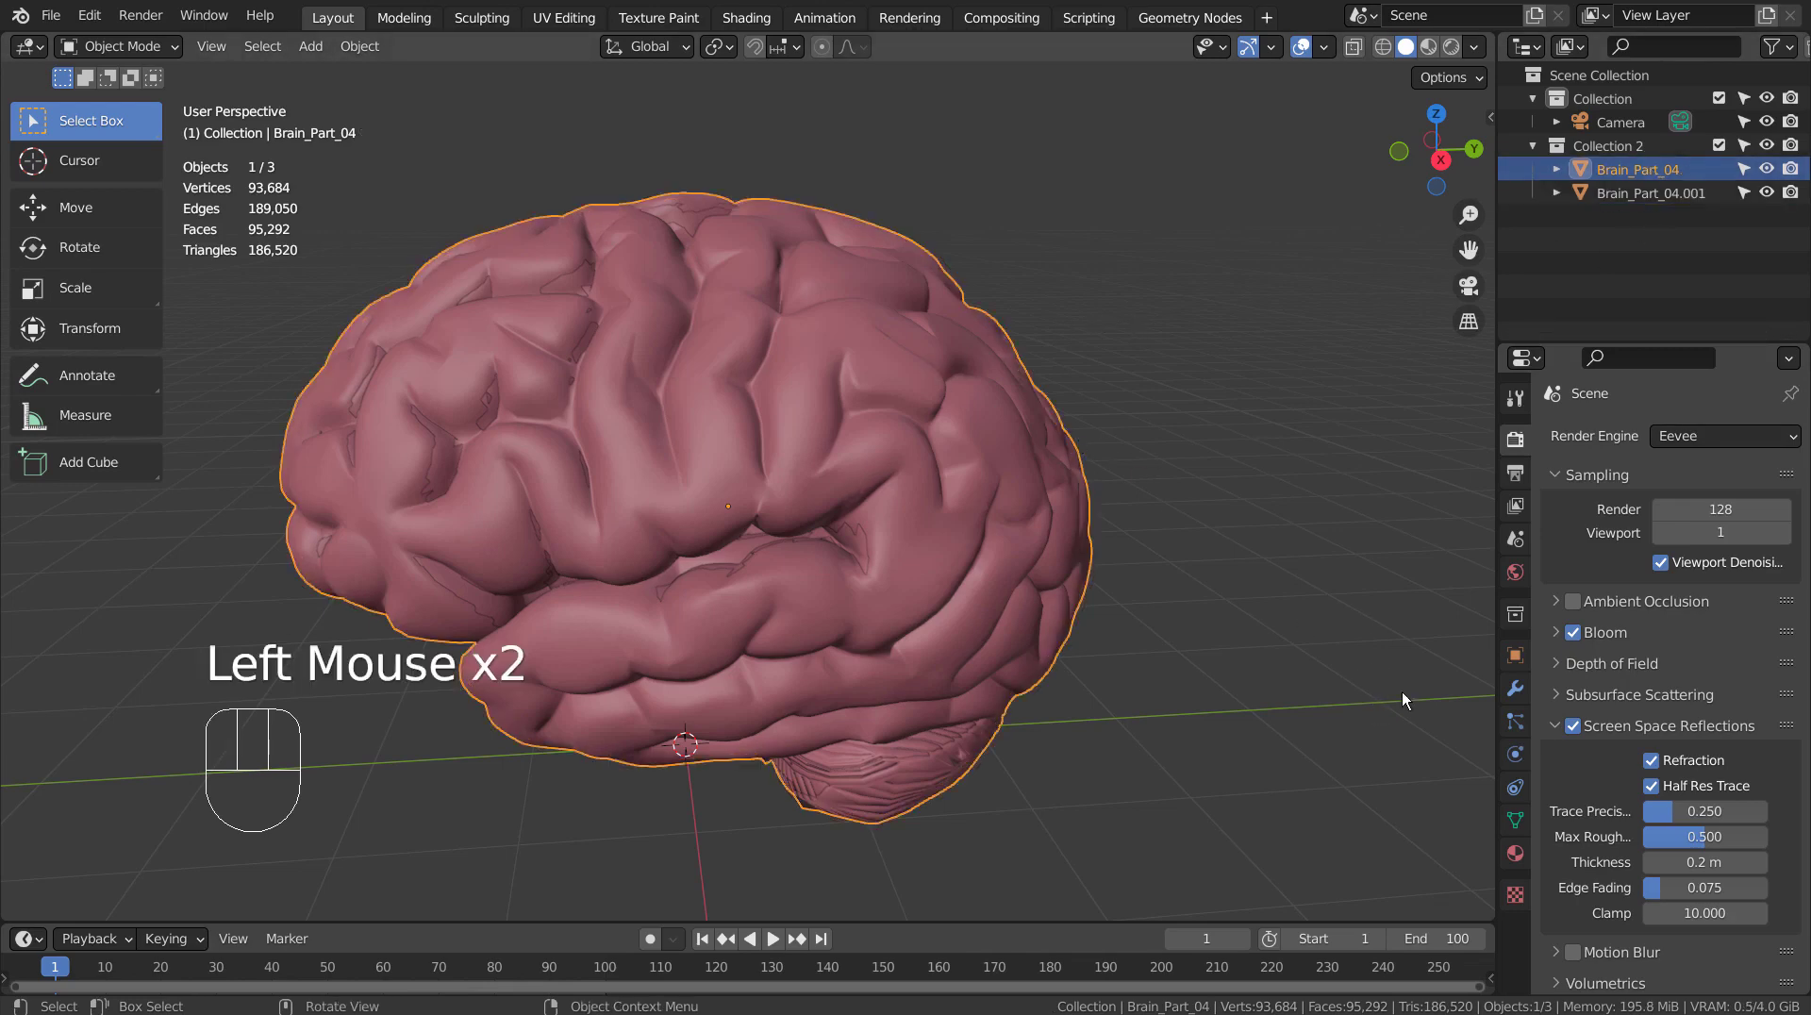
click(1514, 853)
scroll(1590, 798, down, 6)
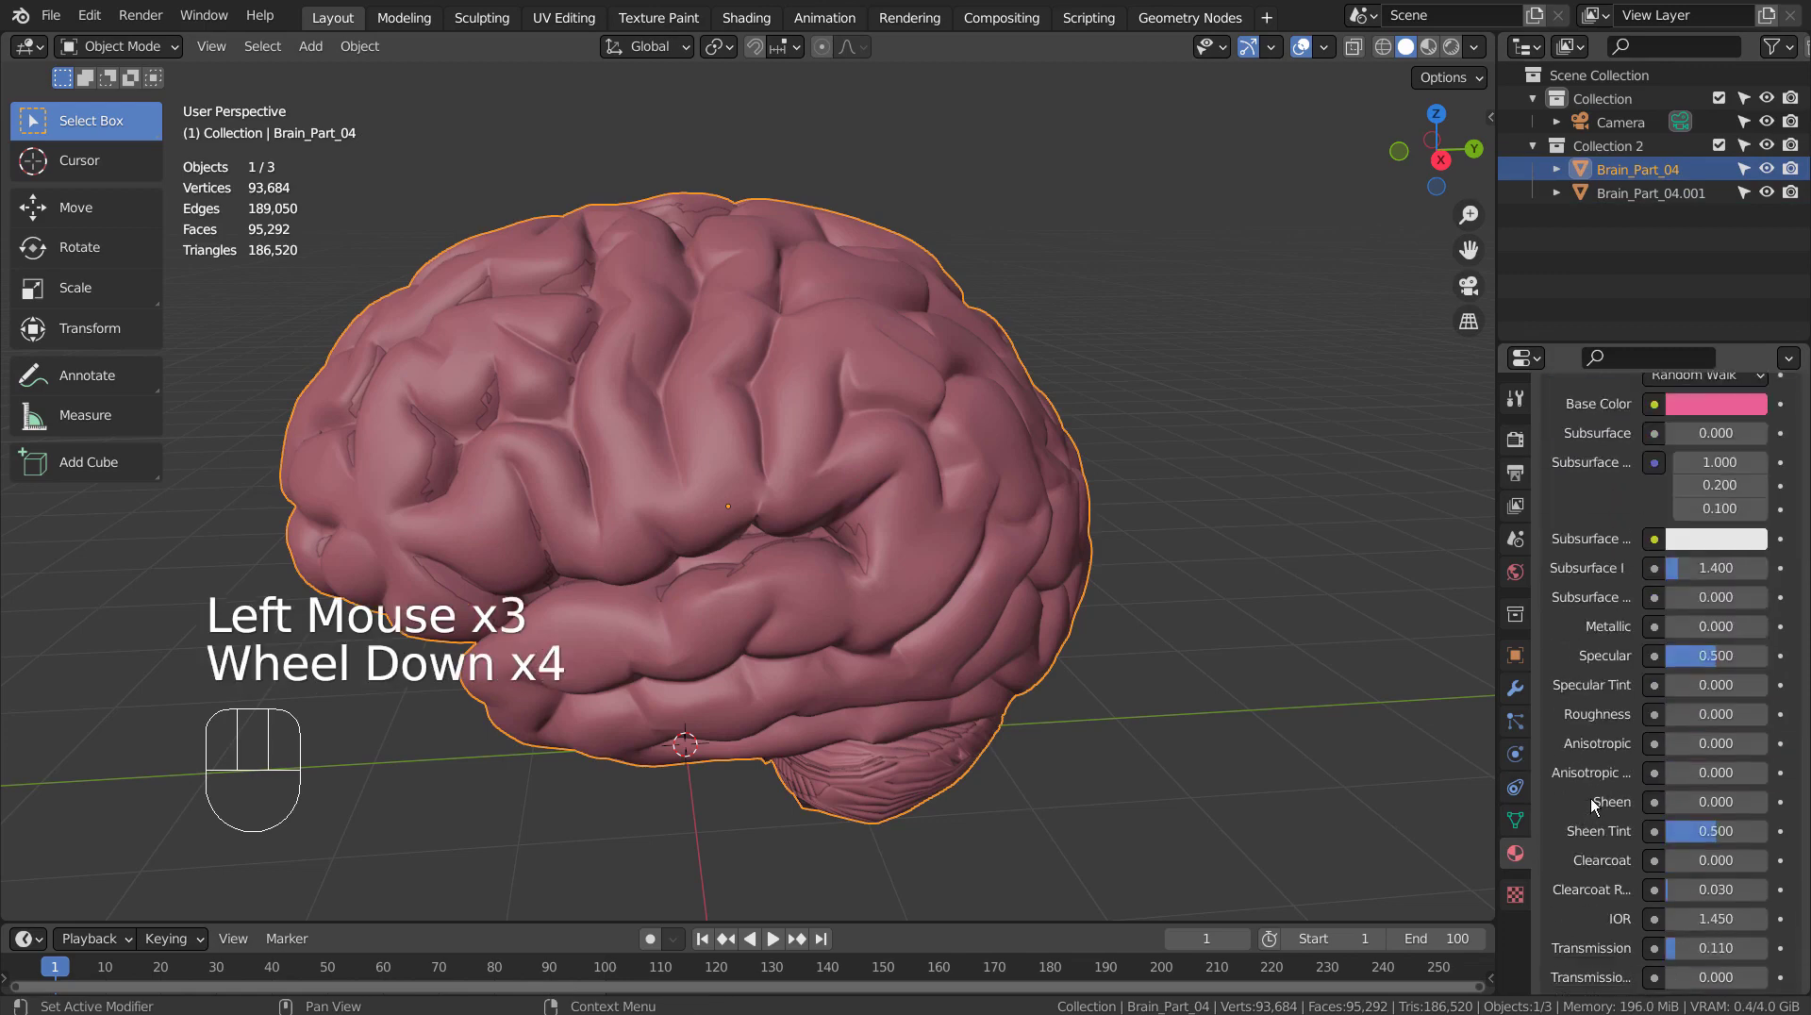
scroll(1590, 797, down, 2)
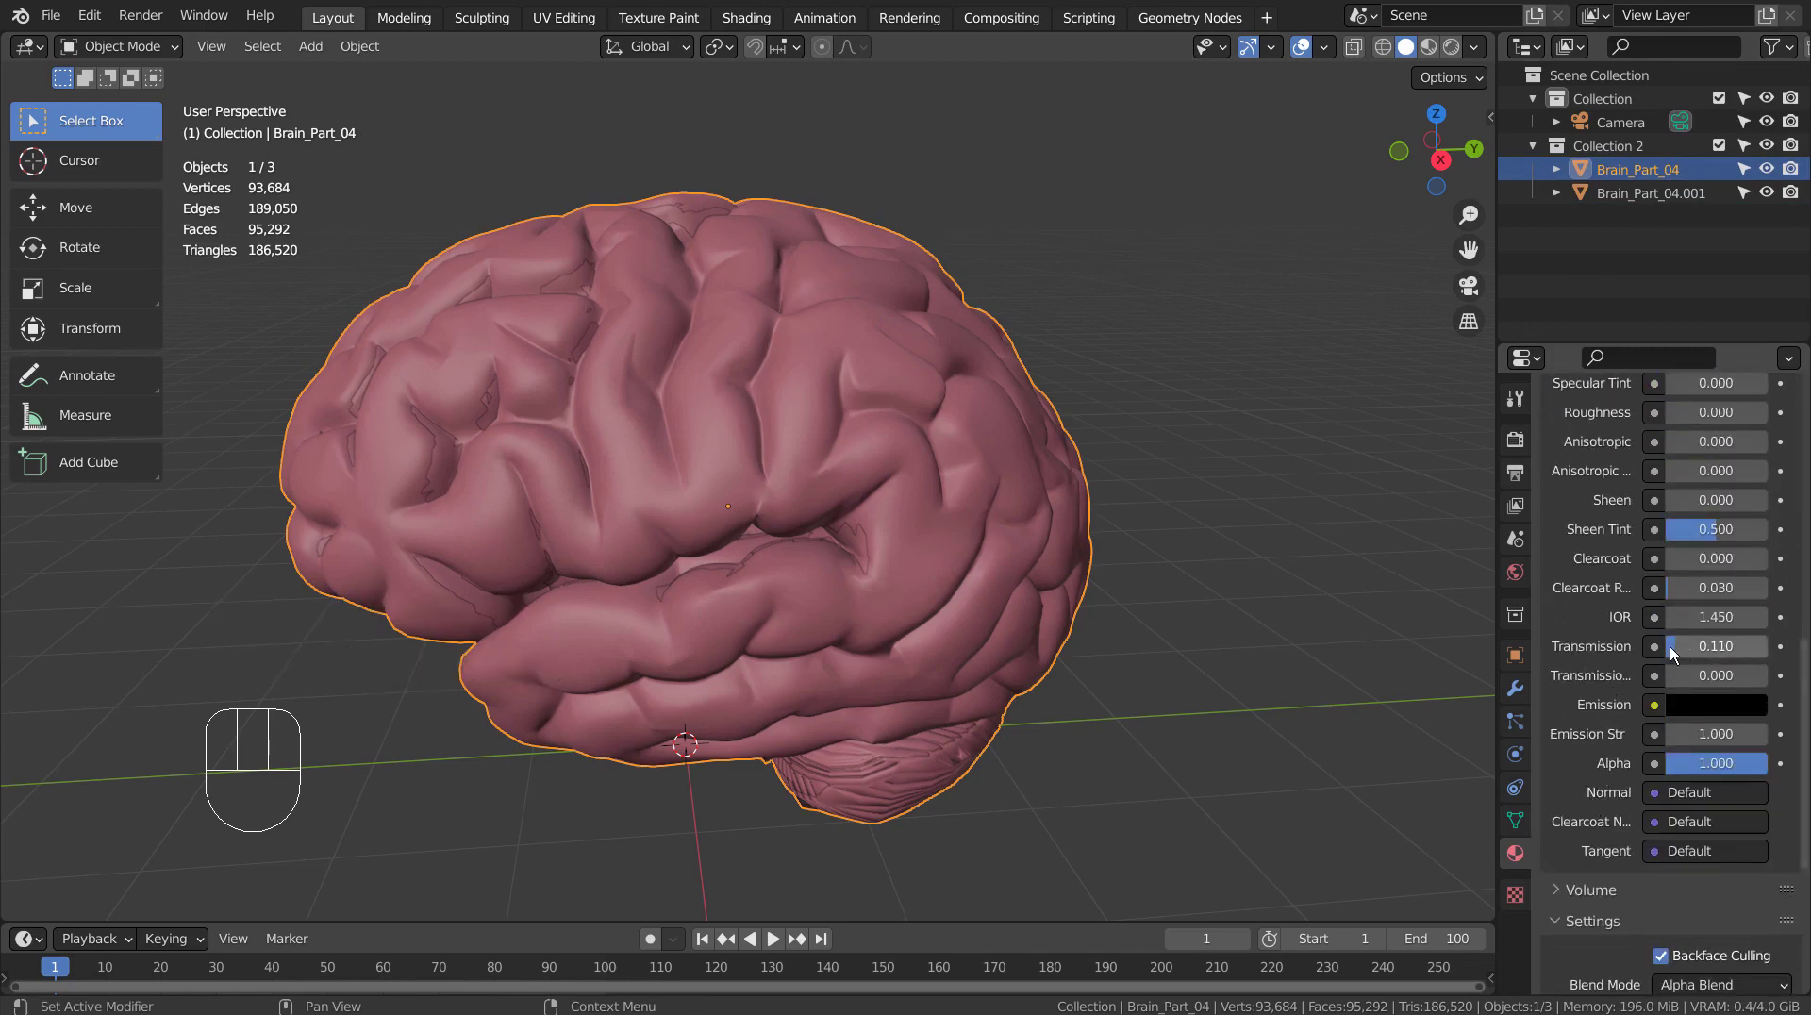
click(1431, 47)
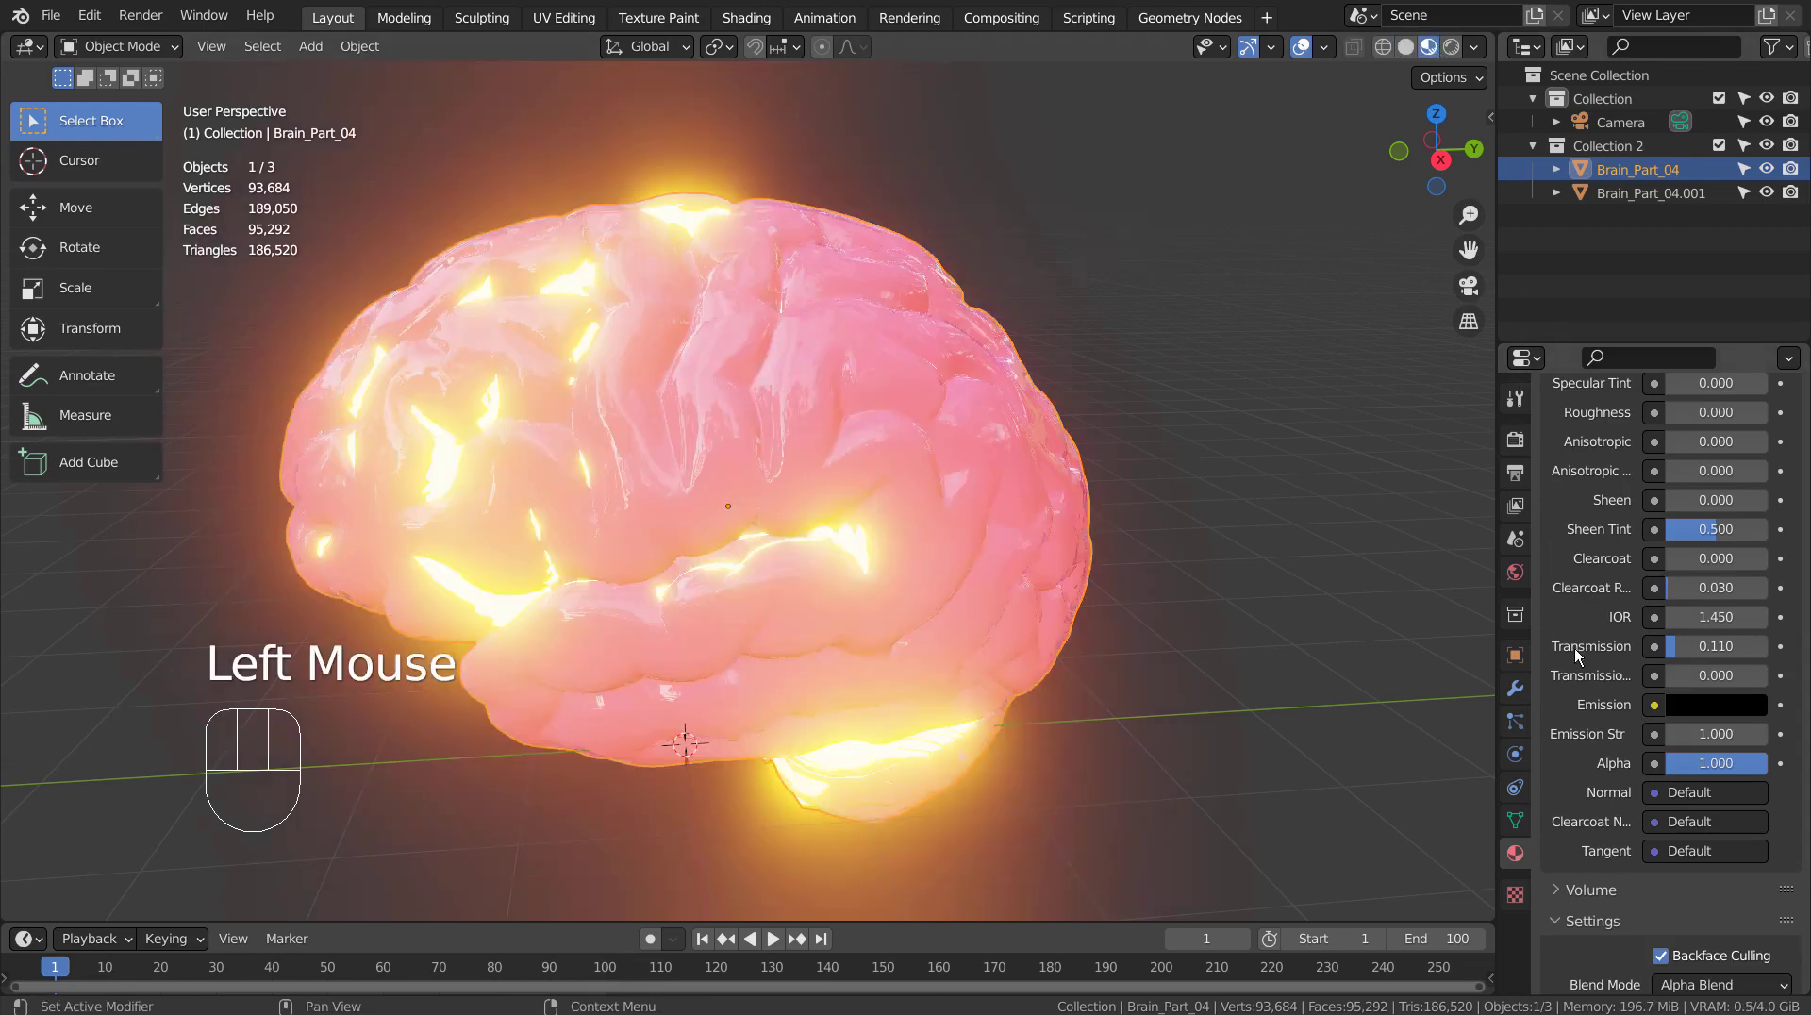
- Try different transmission, transmission roughness and alpha values, leaving transmission at 0.110
drag(1683, 646, 1735, 646)
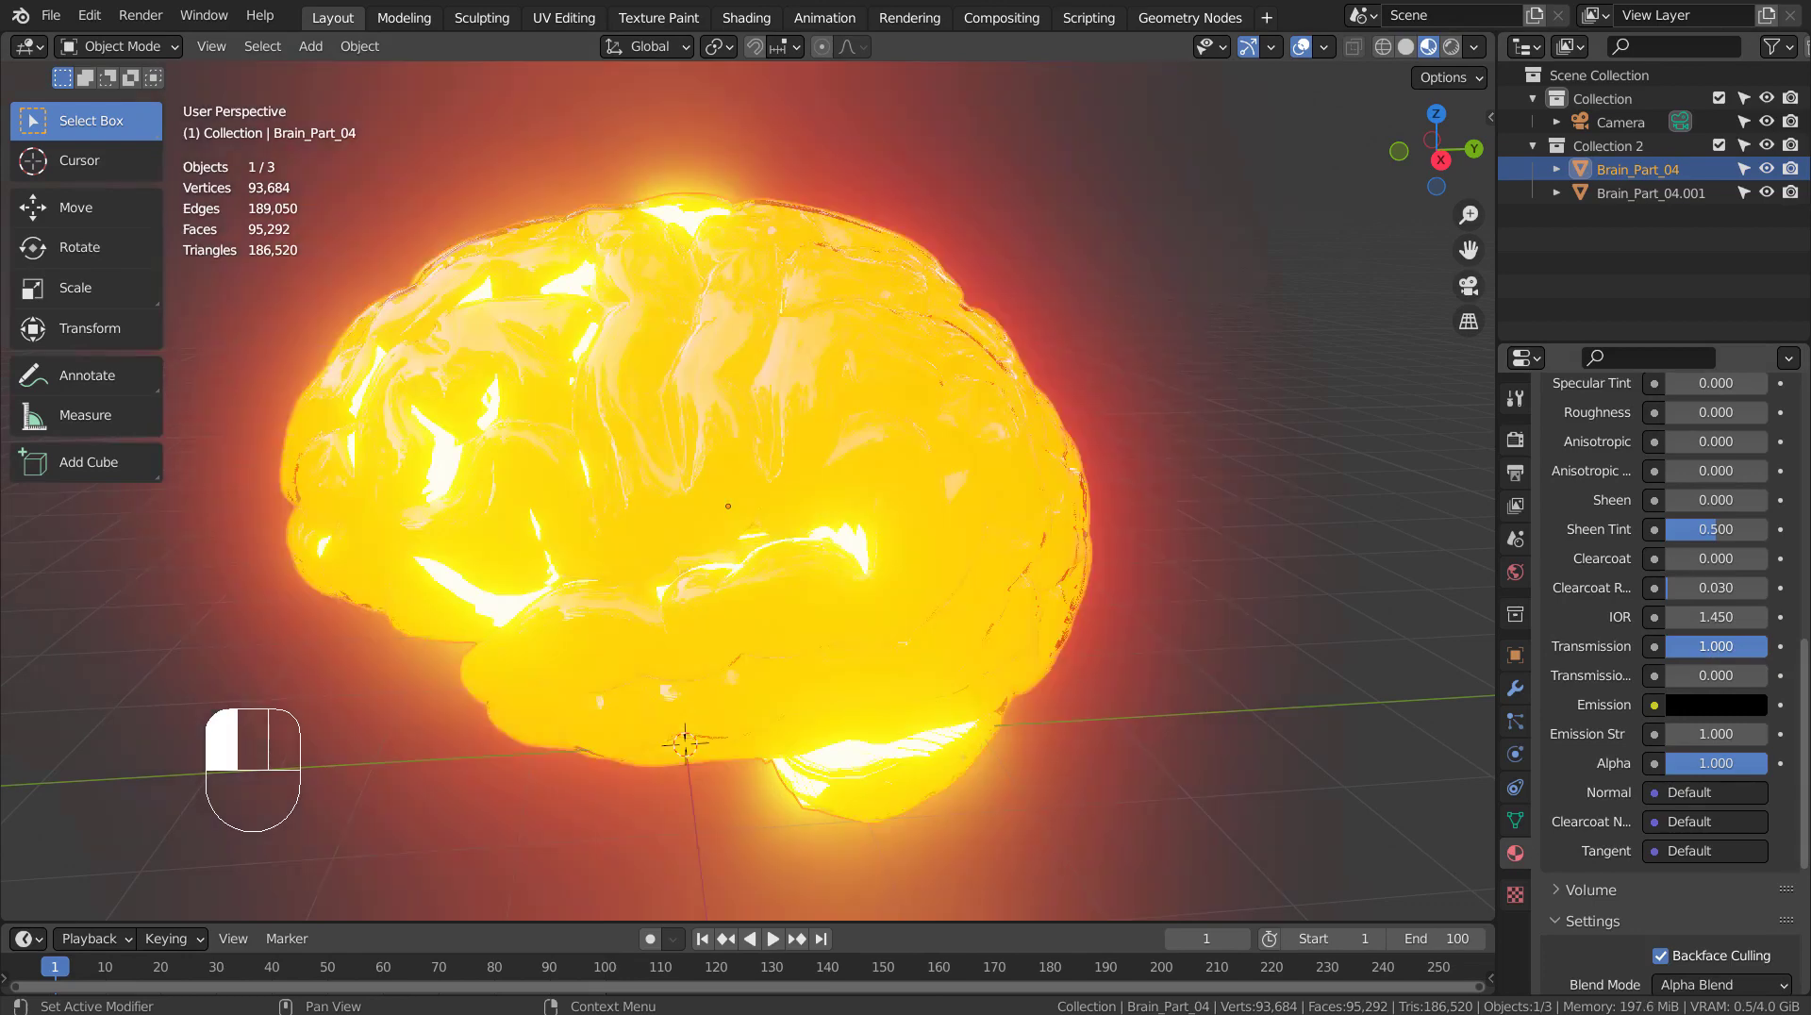
drag(1715, 646, 1643, 647)
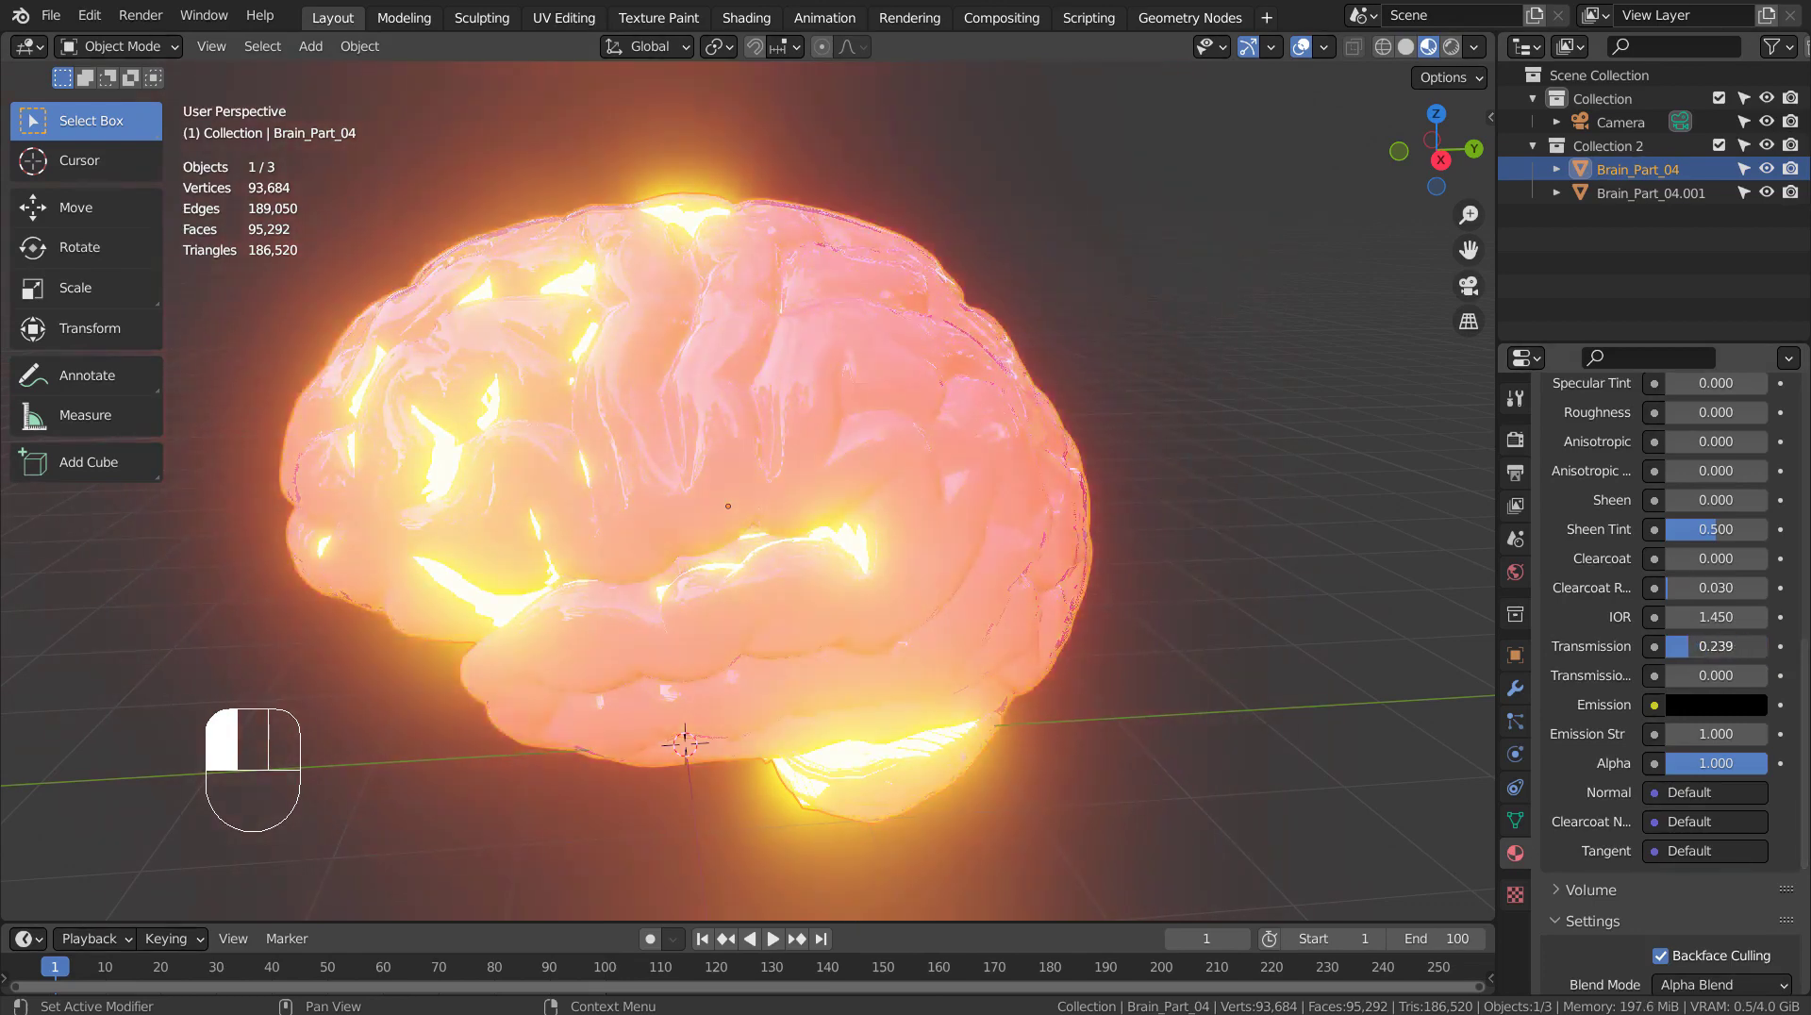
key(ctrl+z)
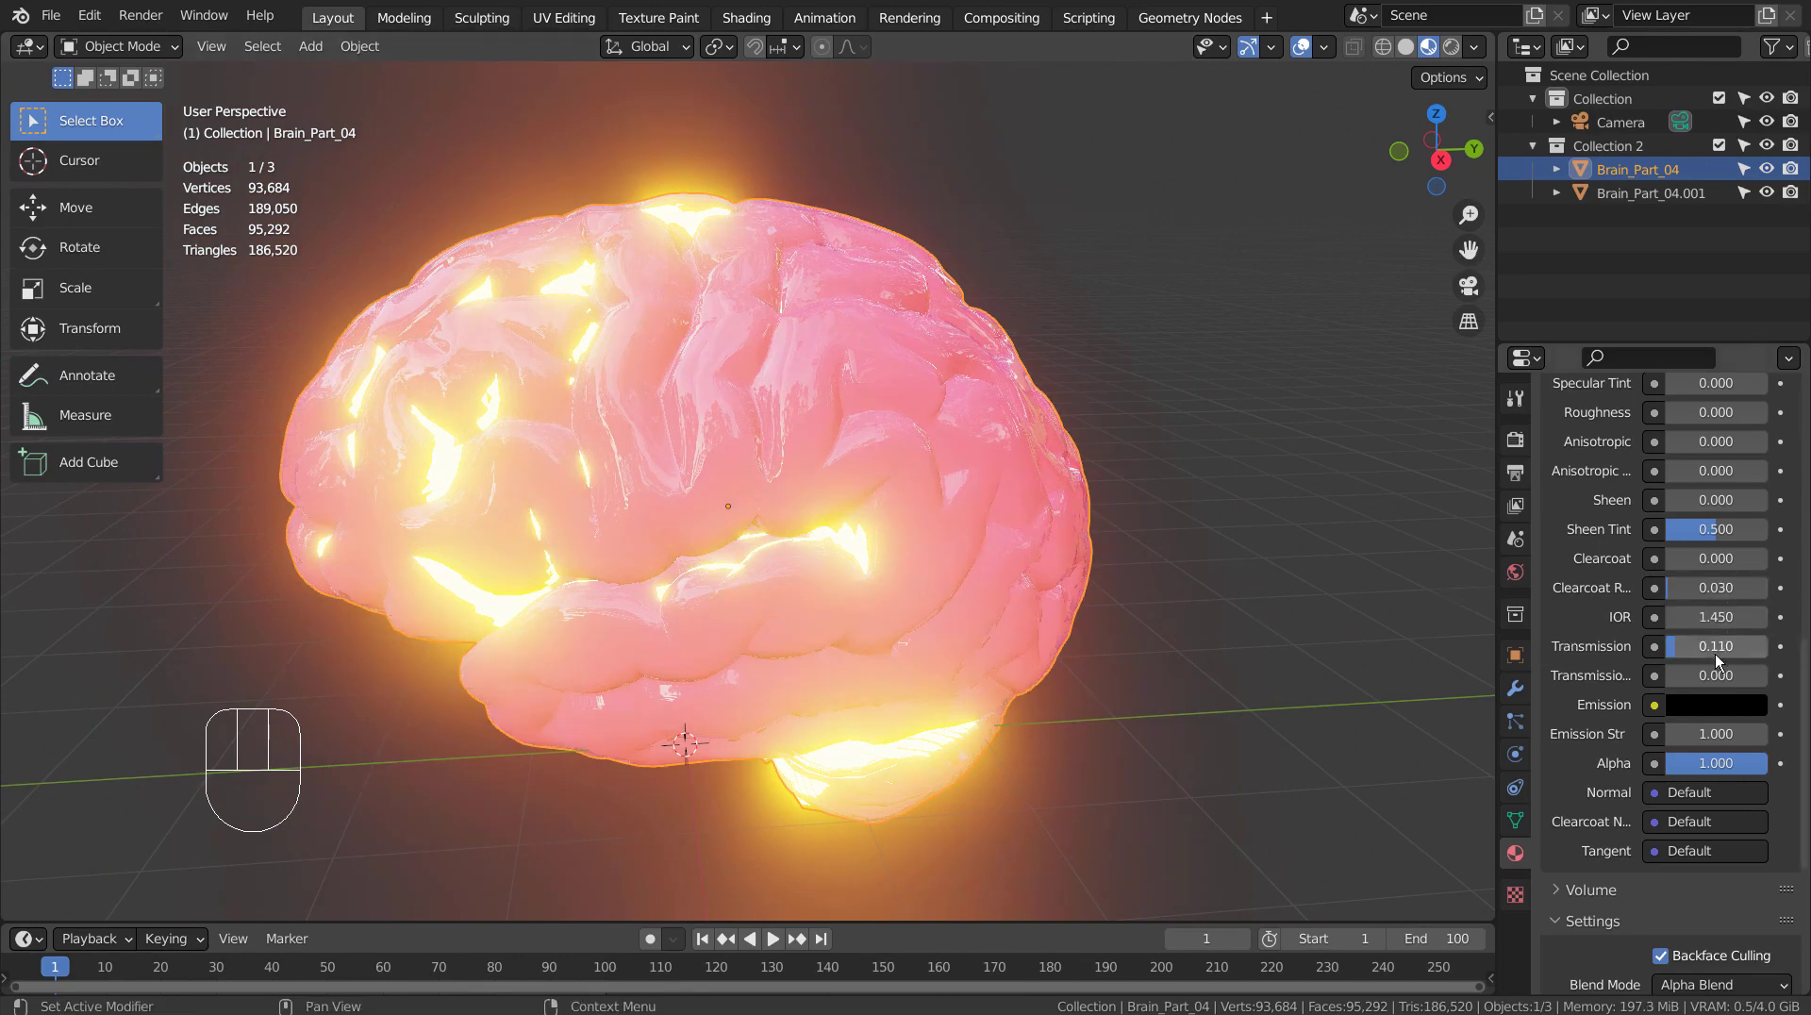
drag(1707, 672, 1667, 681)
drag(1717, 763, 1758, 763)
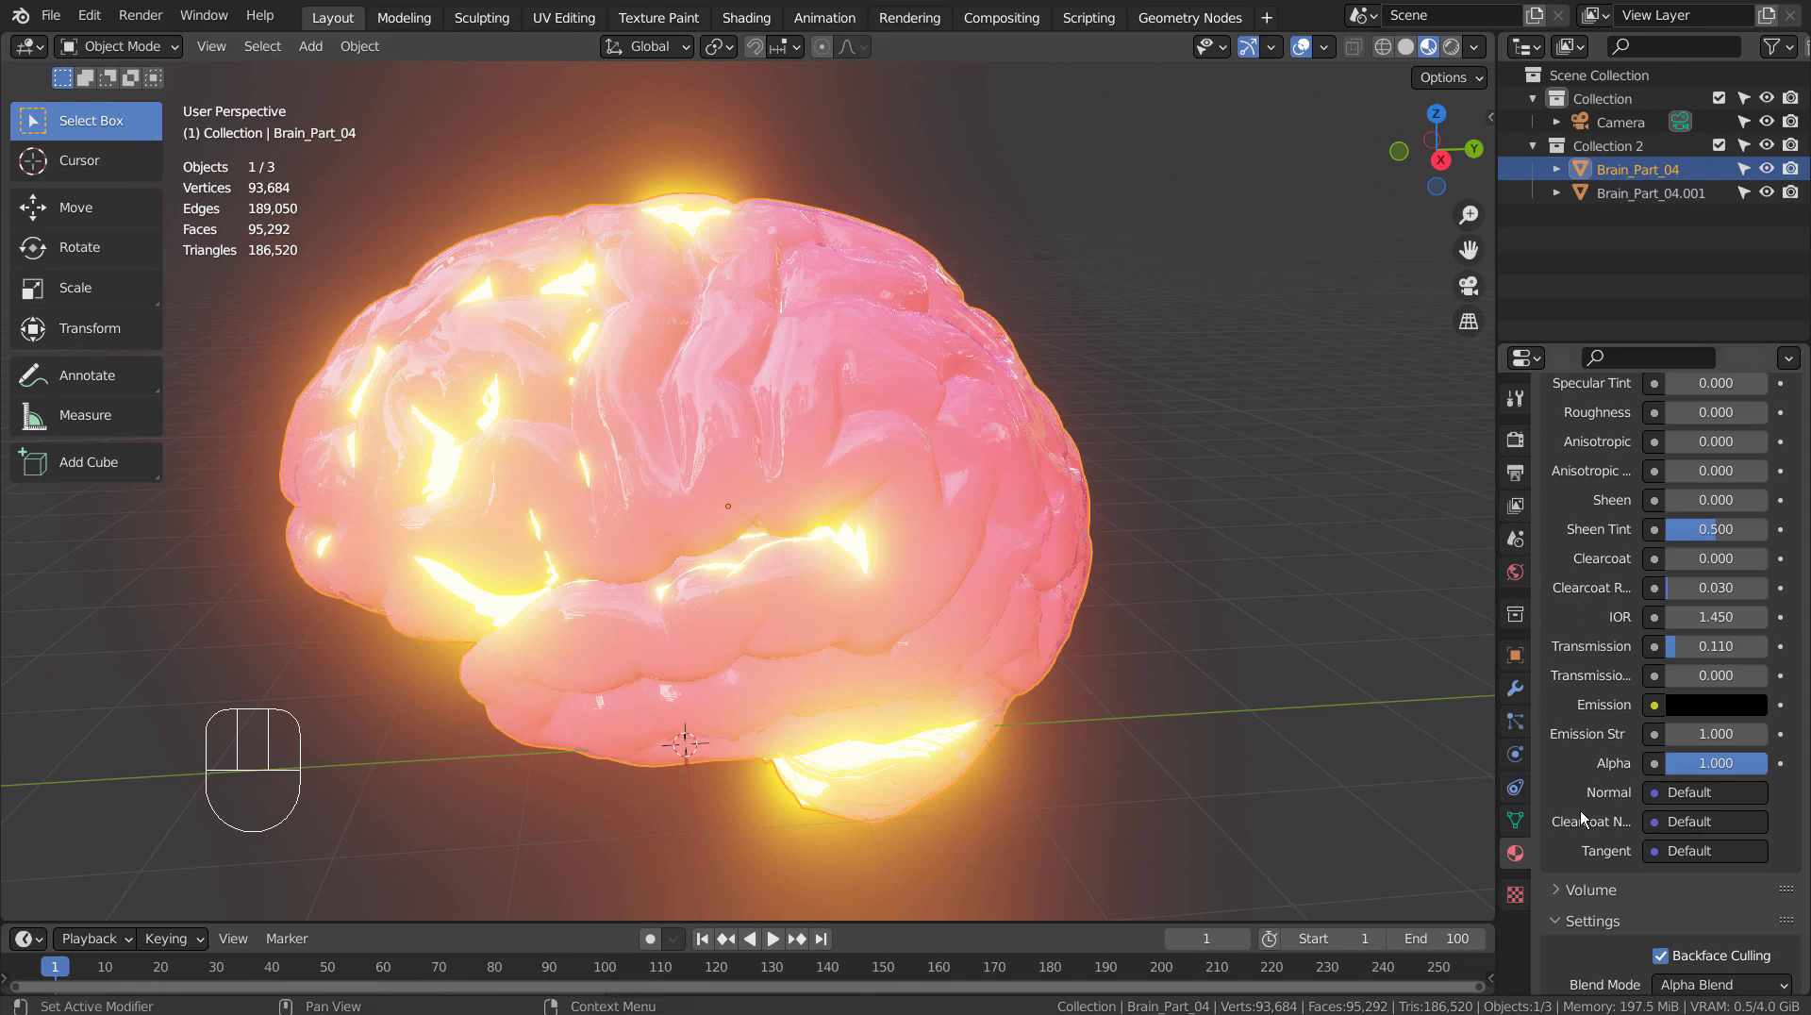
scroll(1621, 805, up, 7)
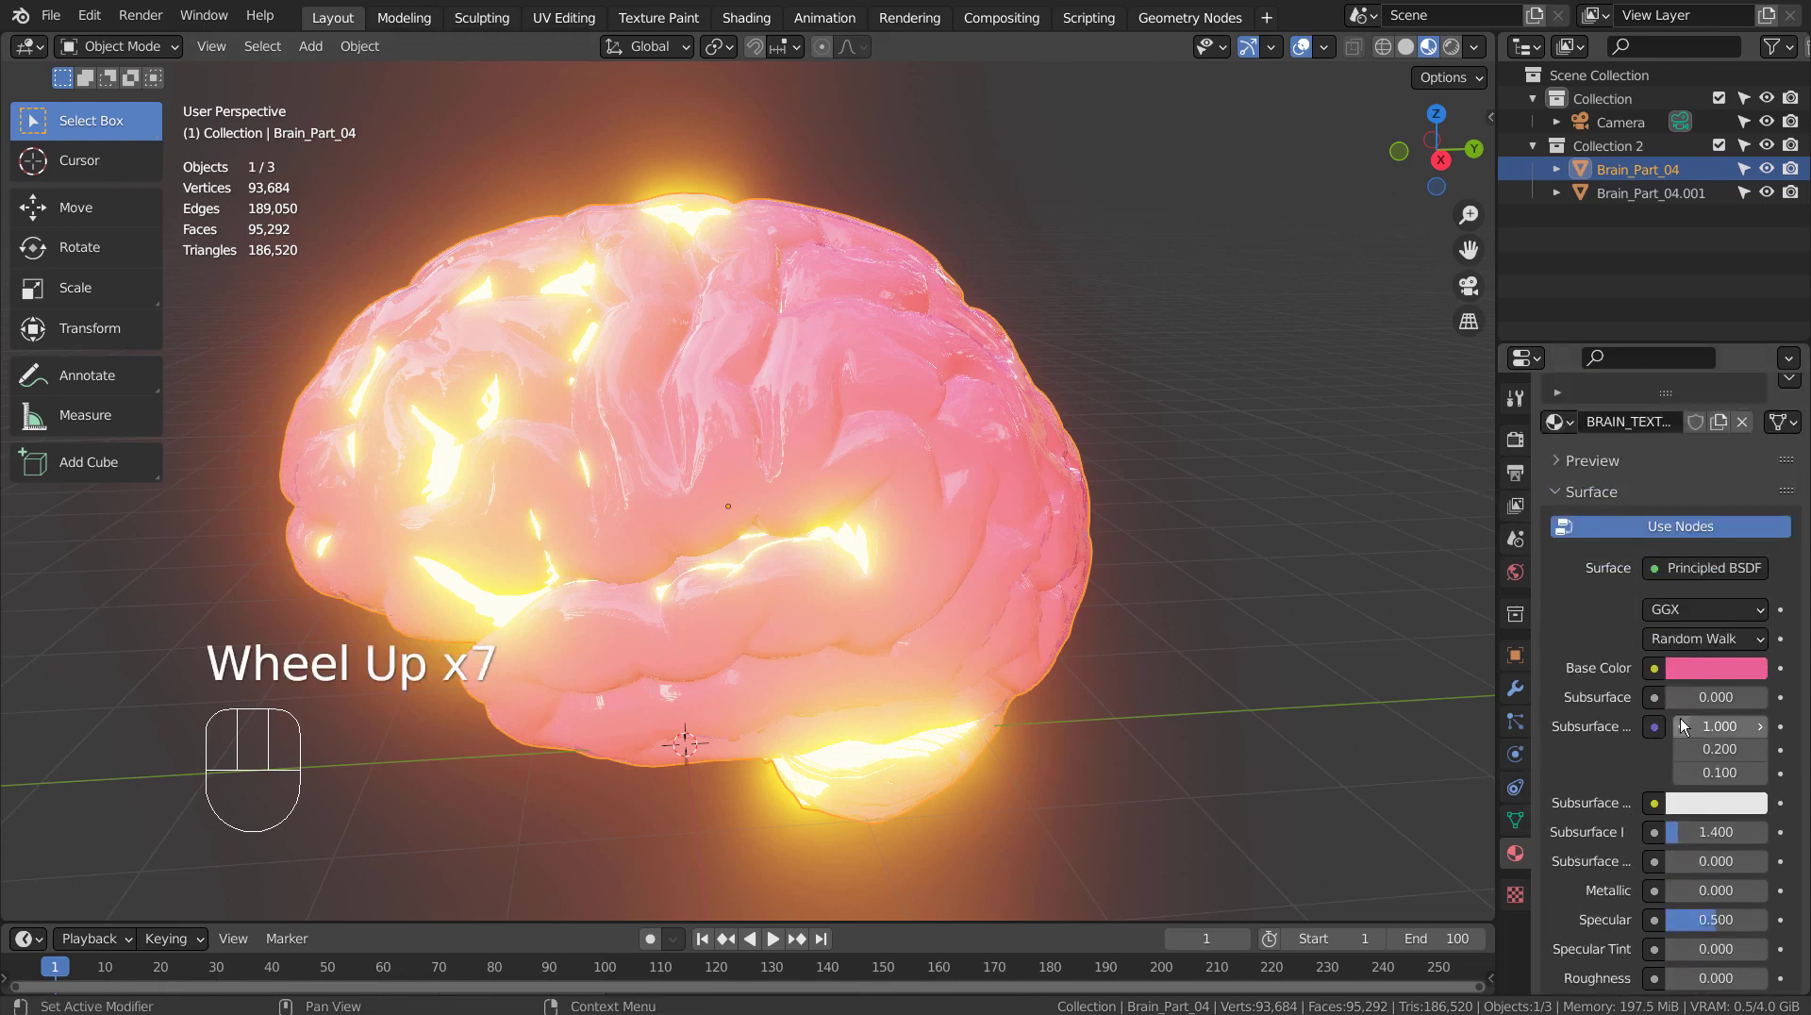
click(1637, 195)
click(1637, 195)
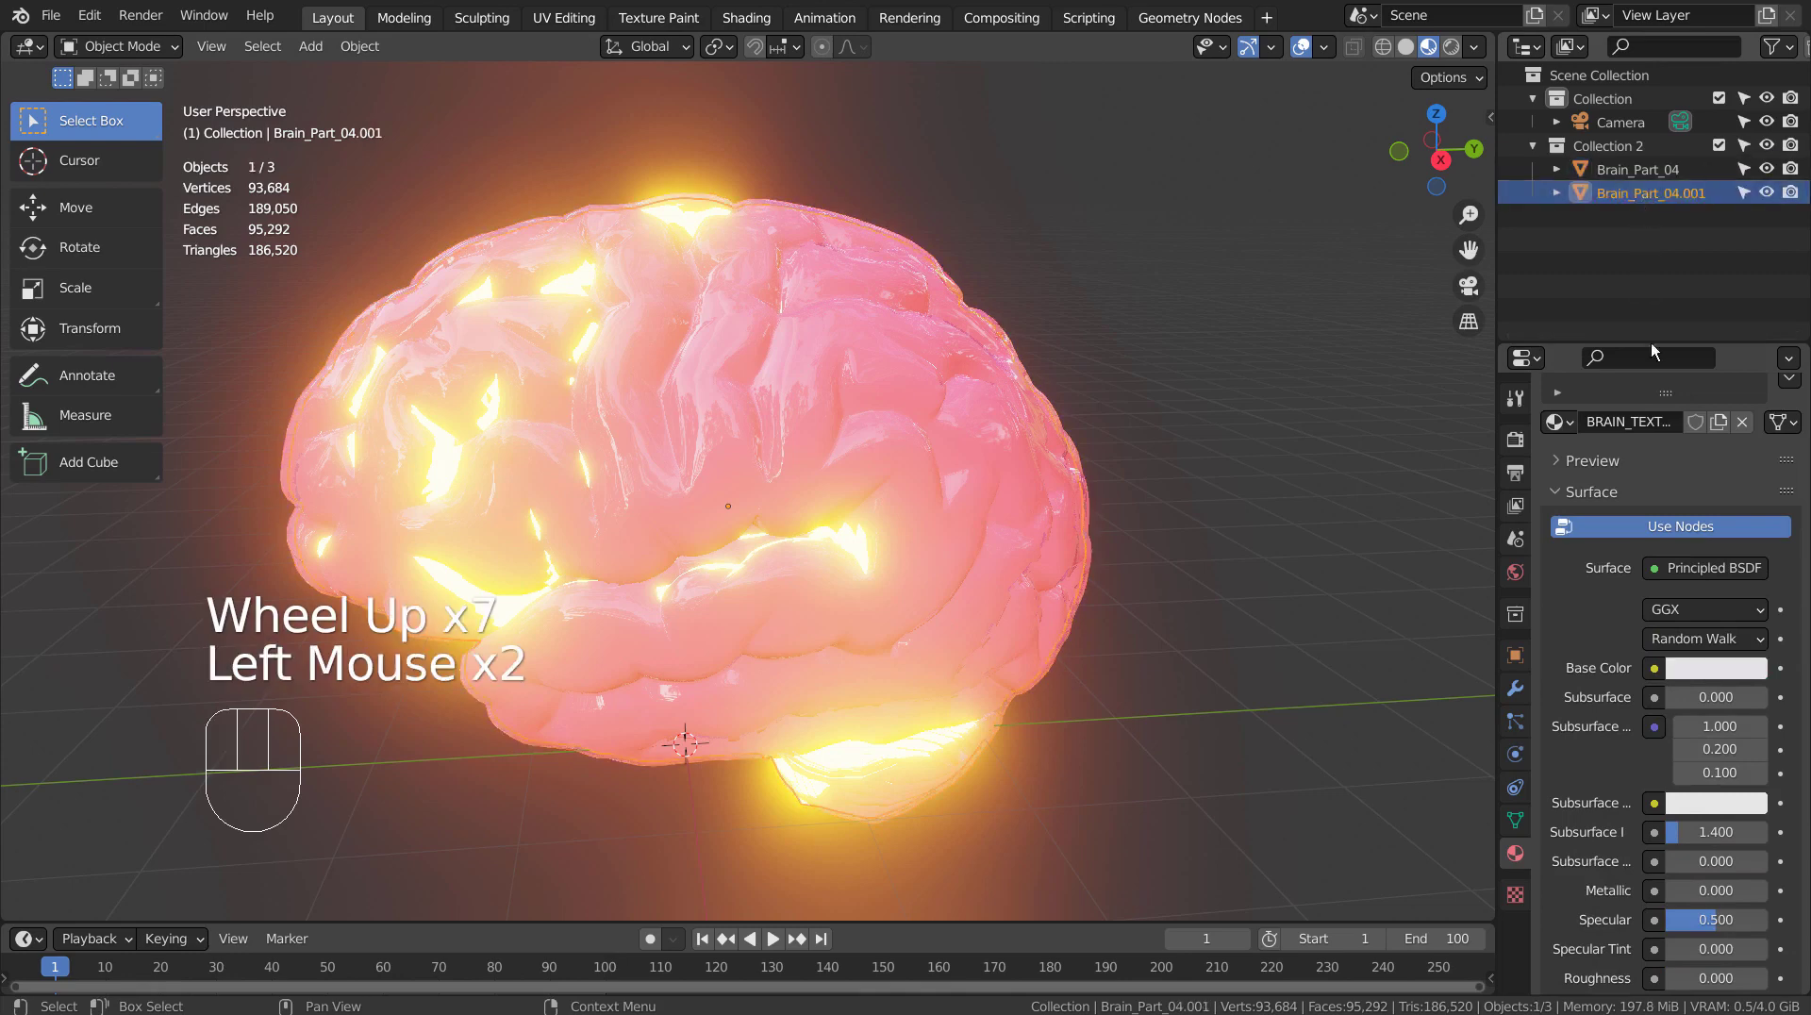
scroll(1737, 691, down, 6)
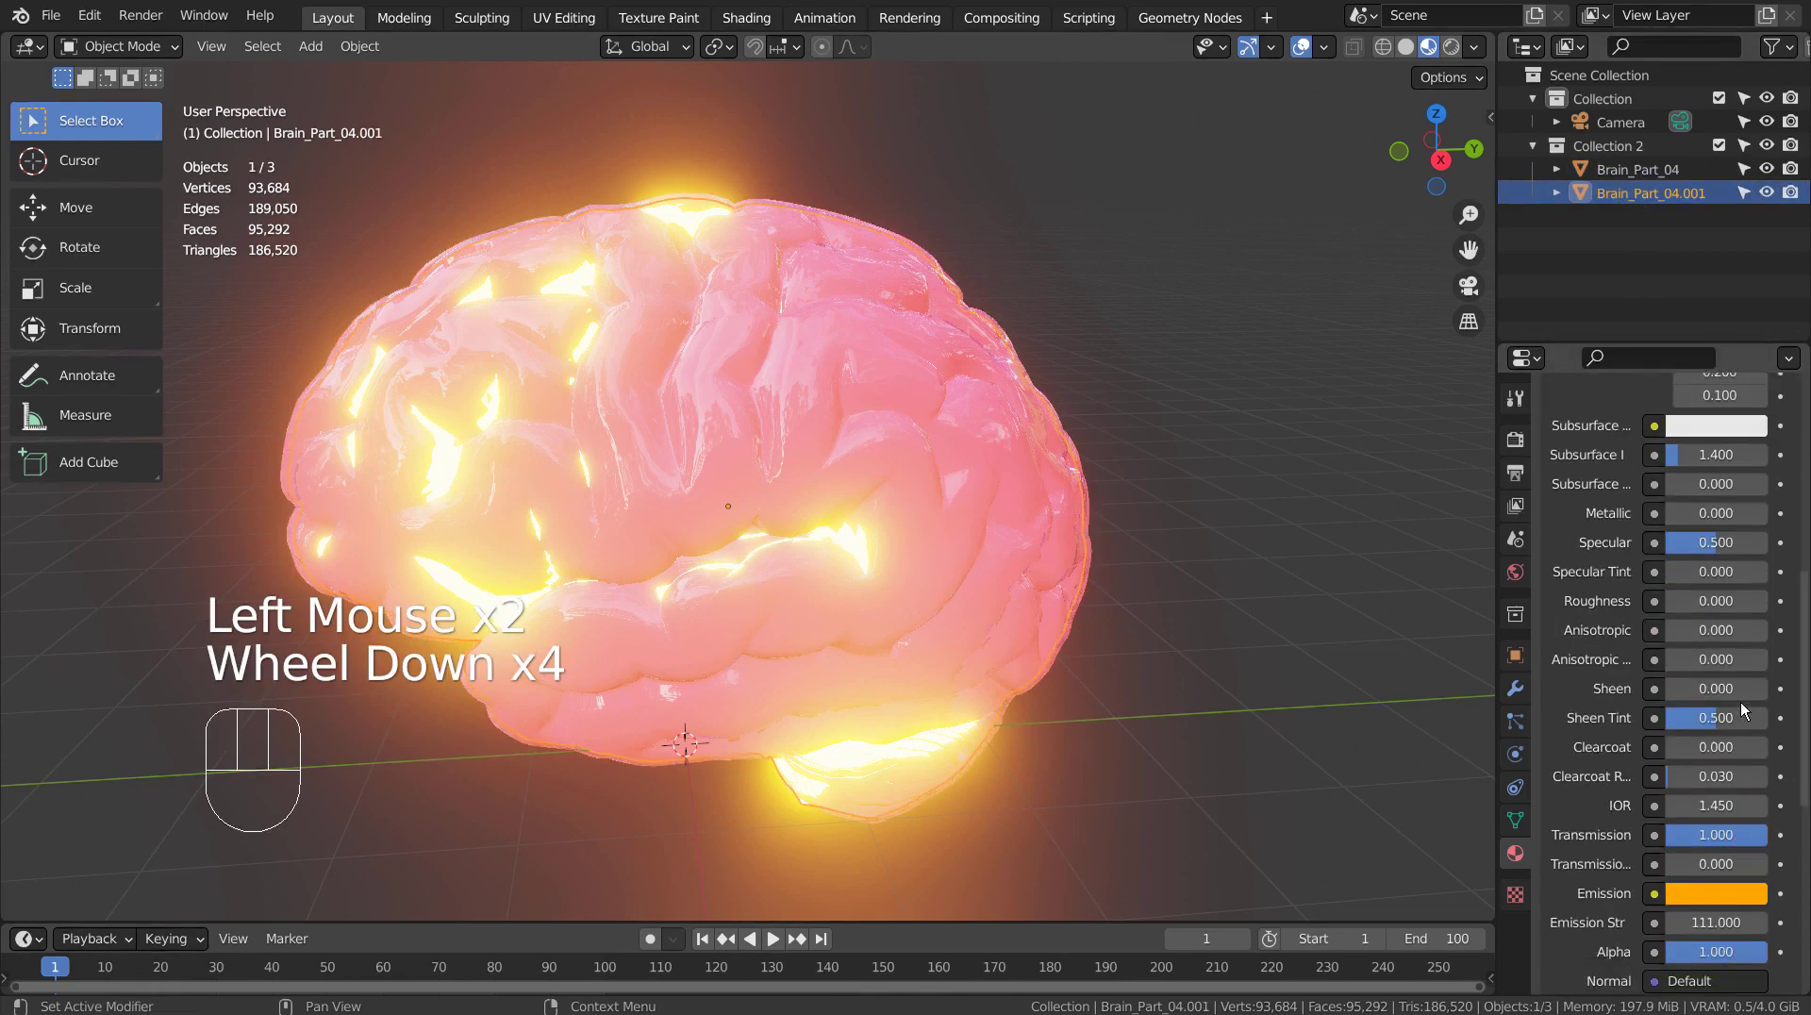
click(1716, 743)
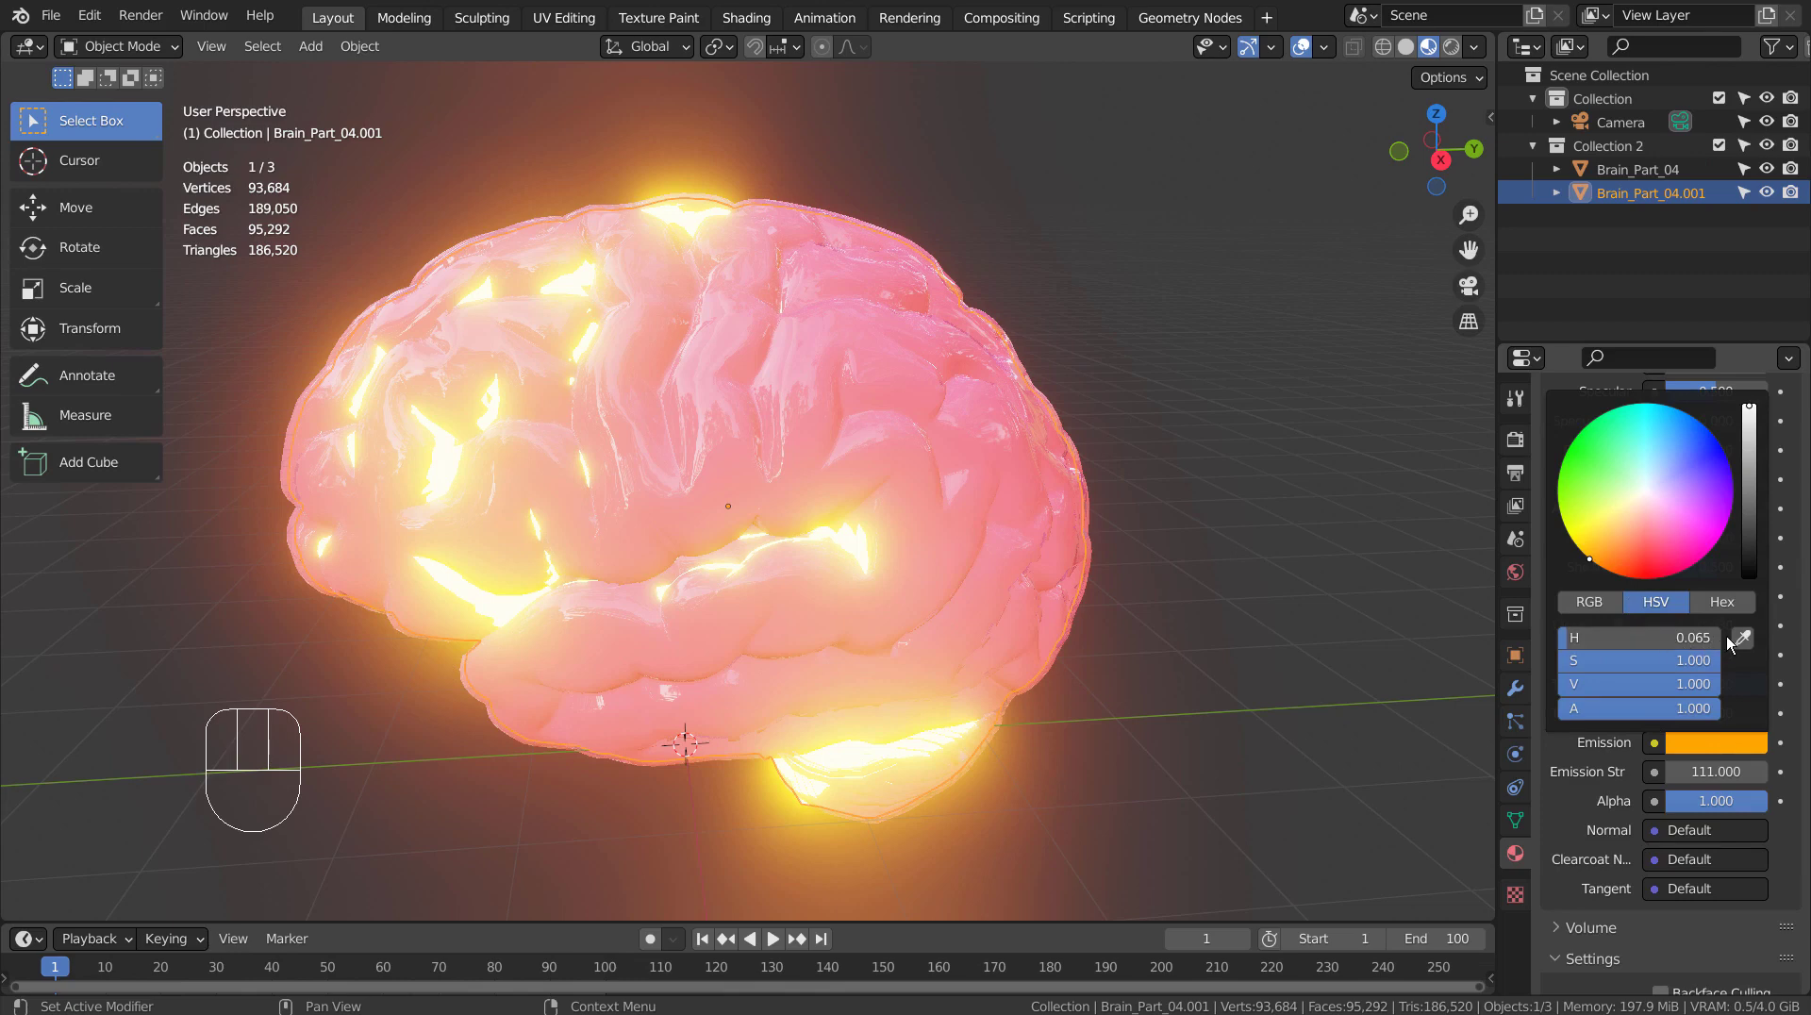
click(1719, 607)
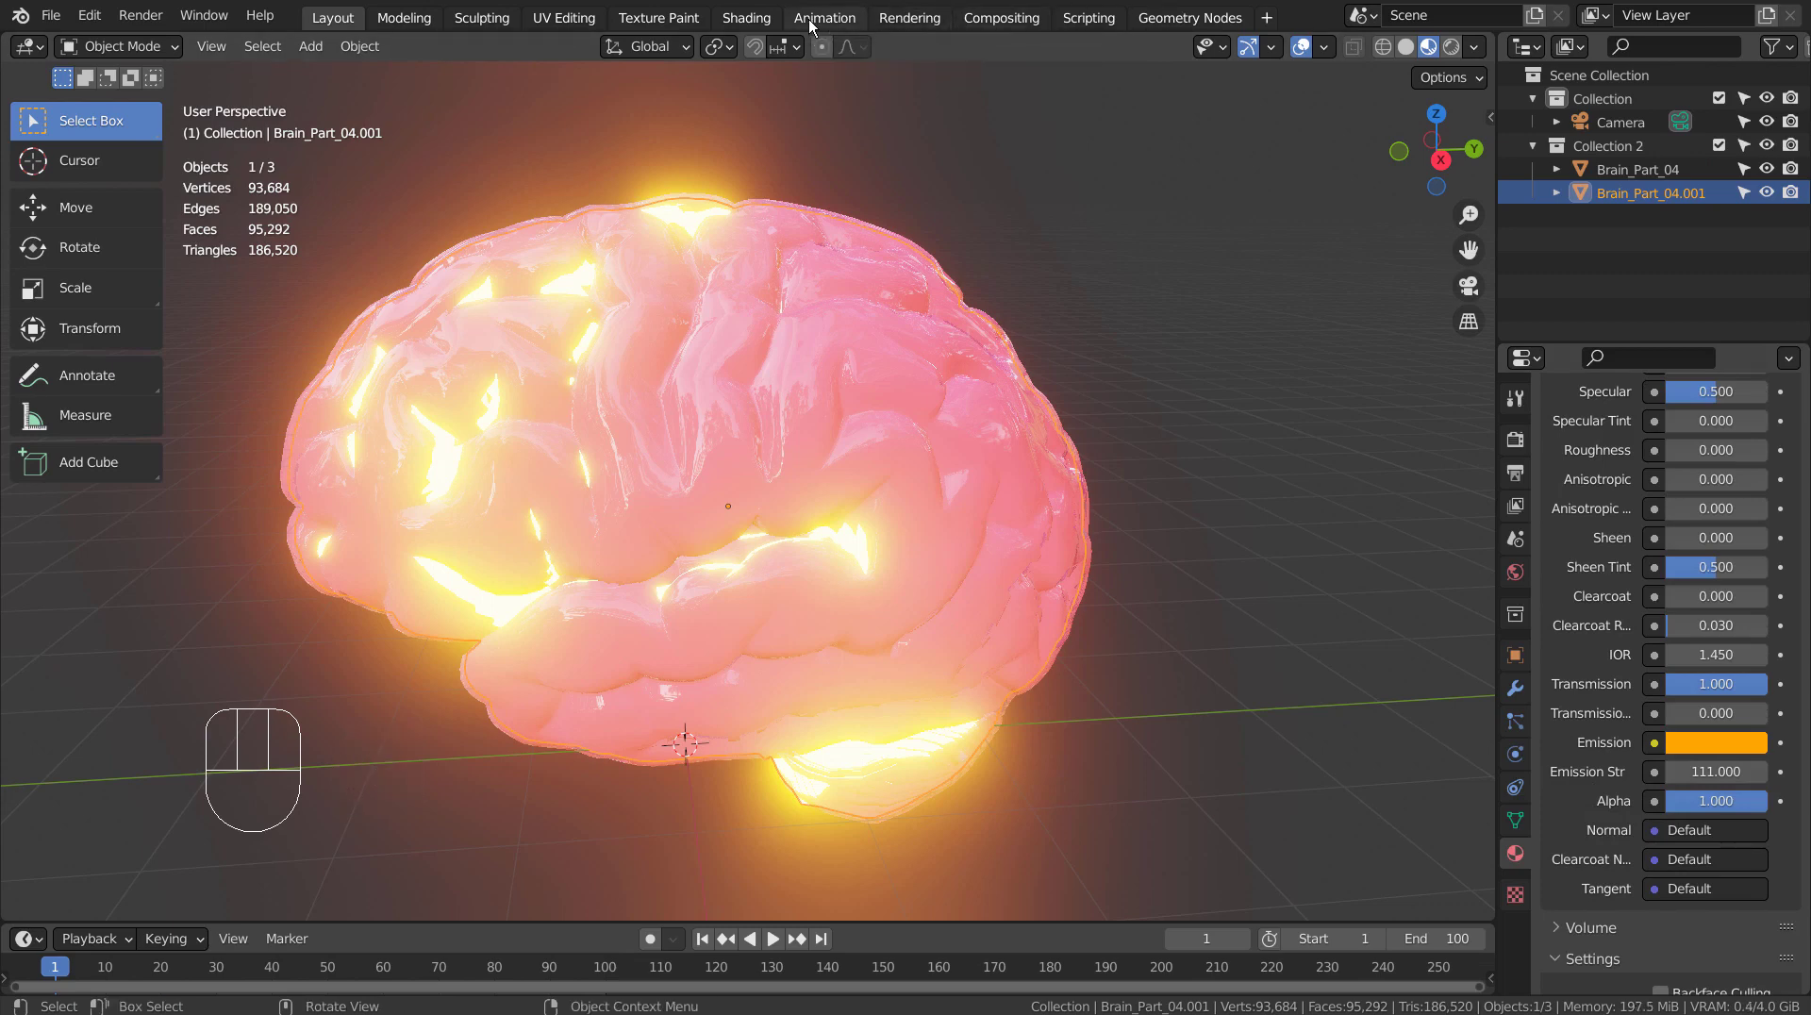
- Add a Hue/Saturation node and connect its Color output to Emission
click(764, 21)
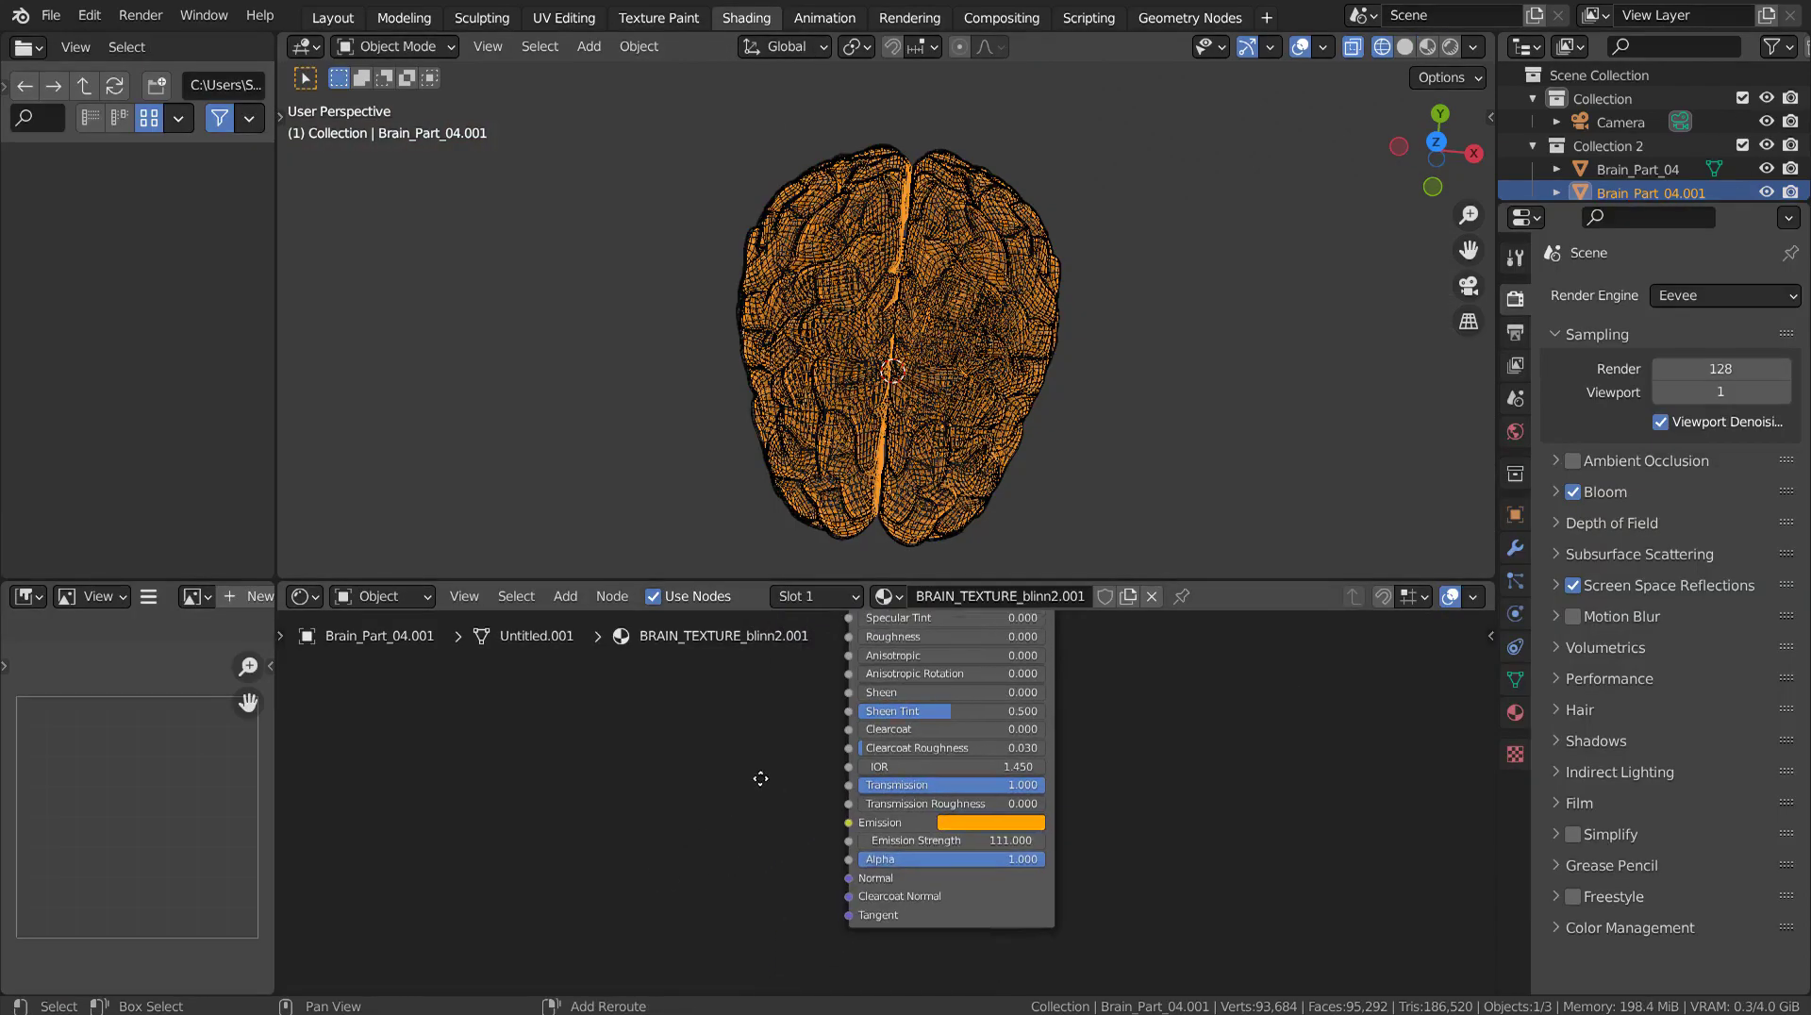
key(shift+a)
text(hu)
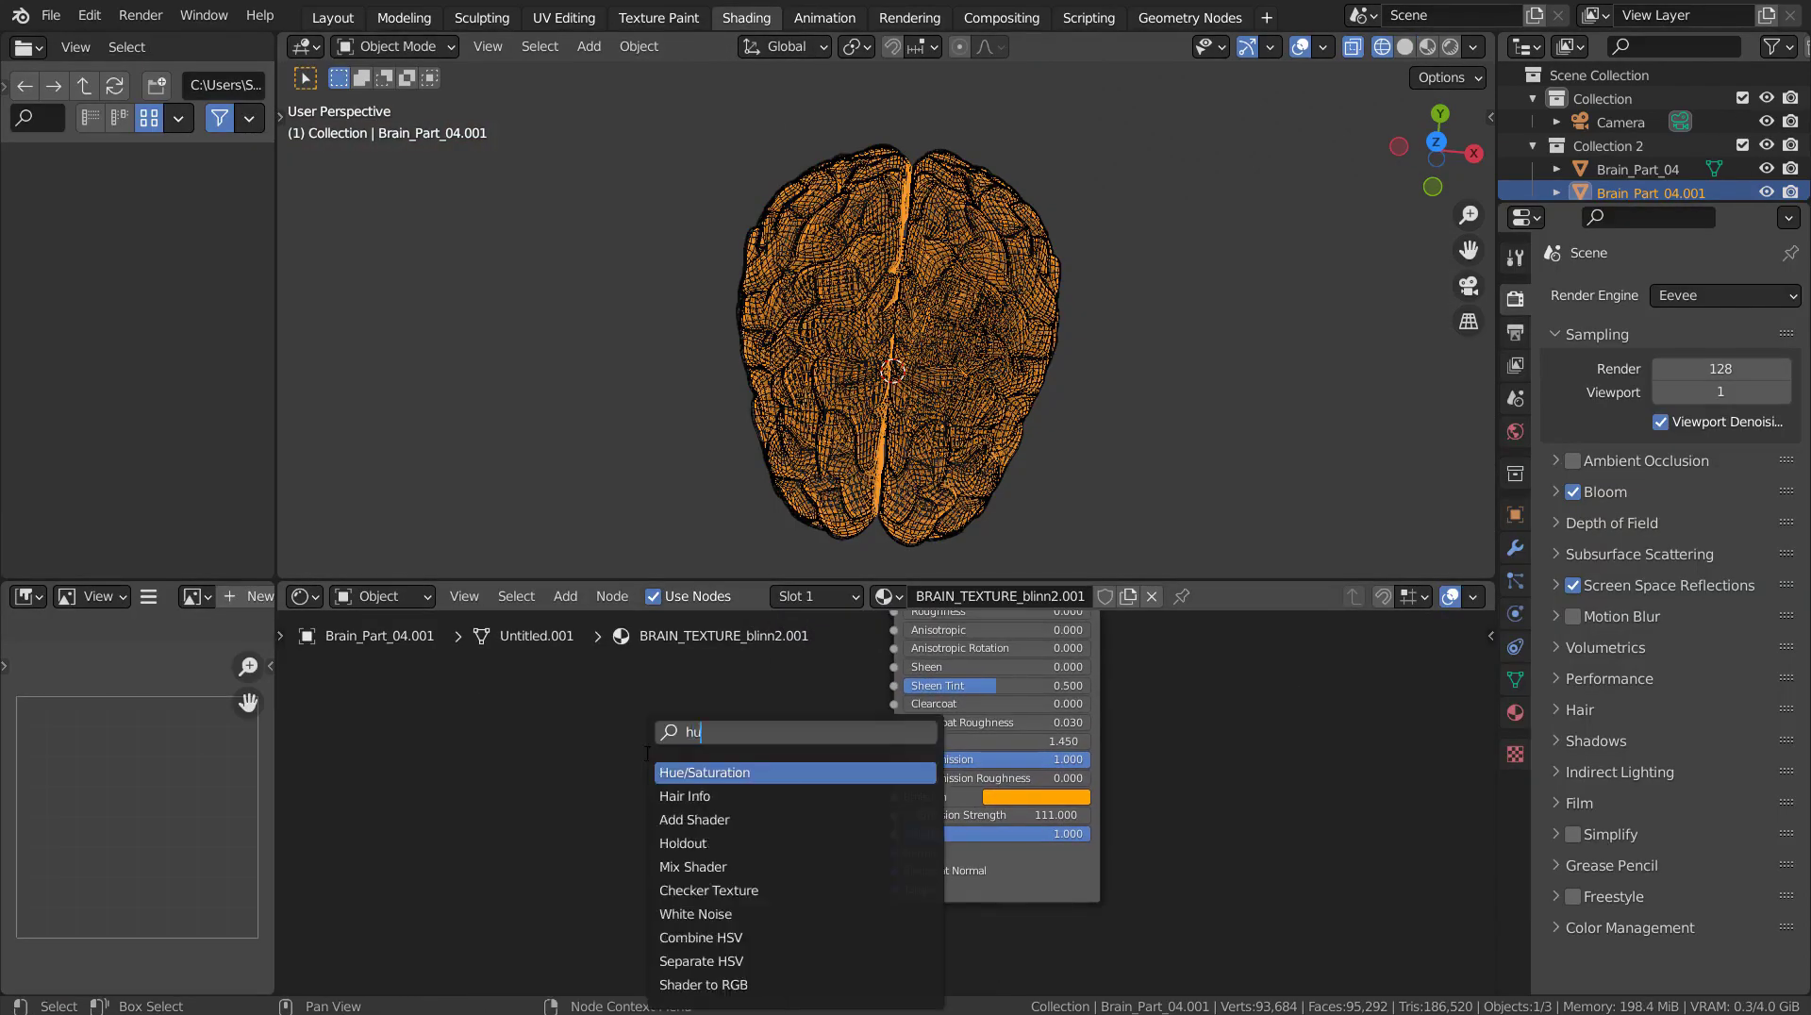
text(e)
click(689, 773)
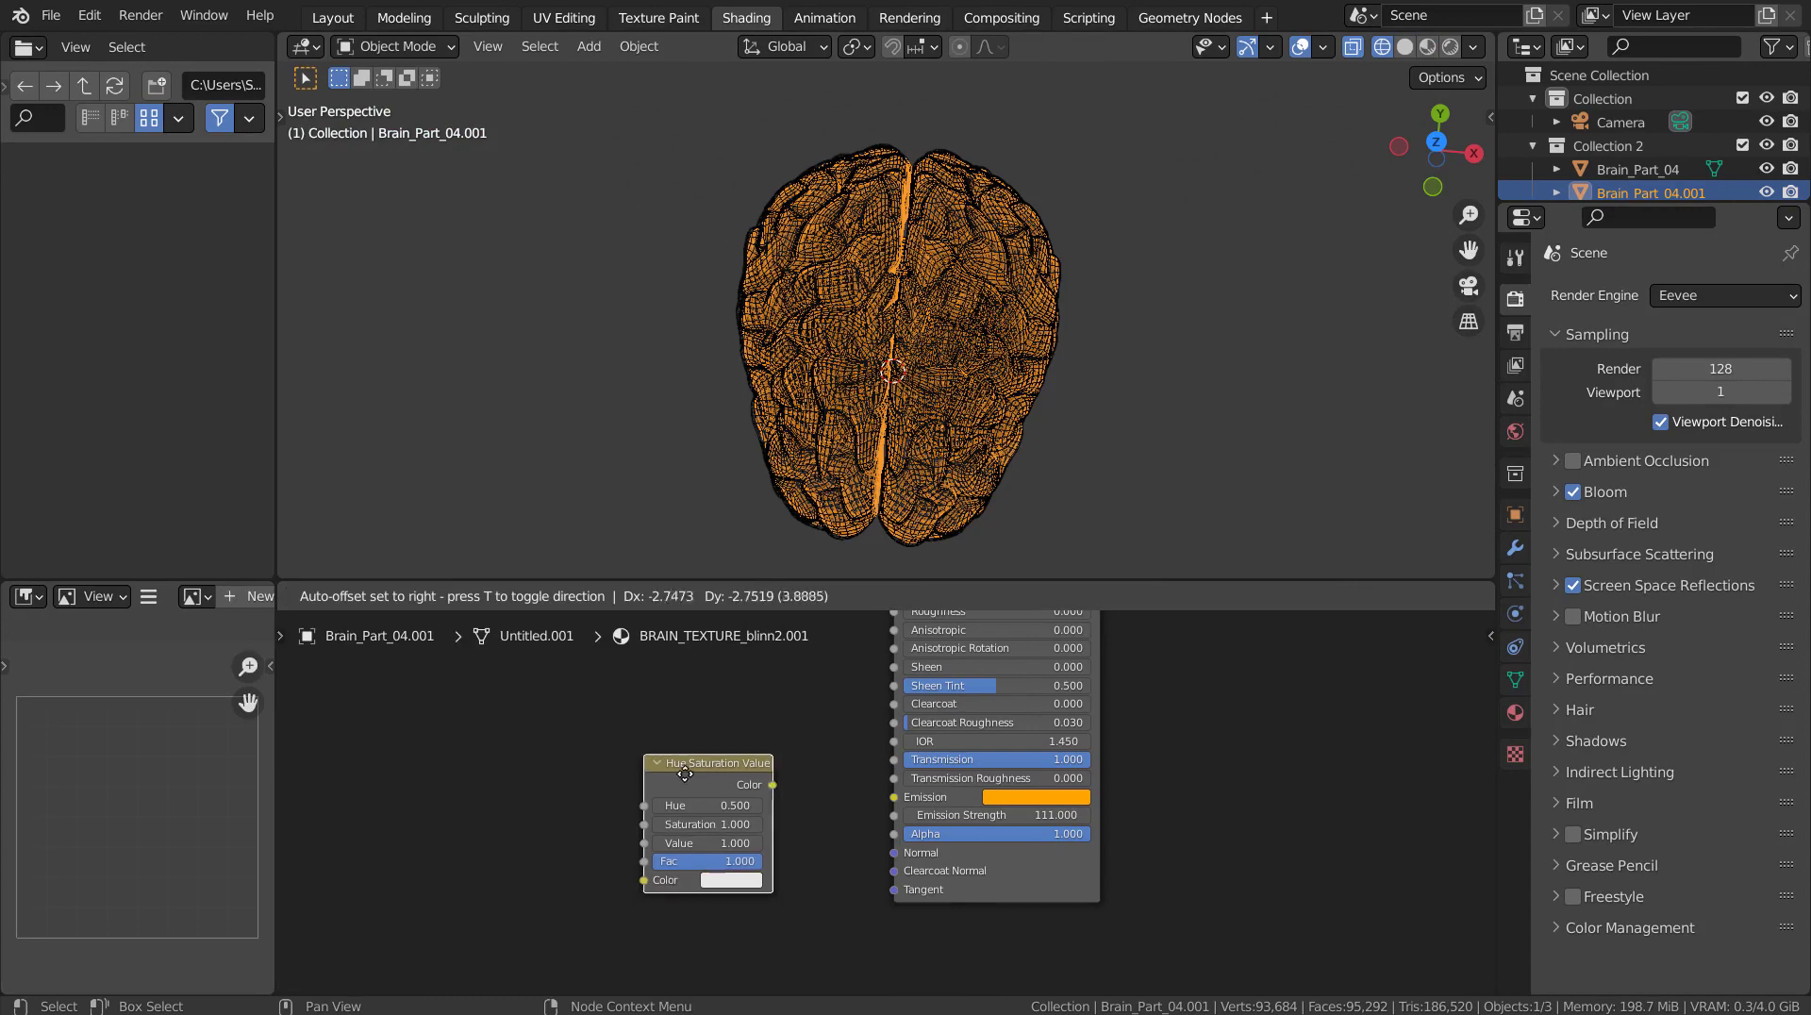
click(689, 772)
drag(771, 787, 893, 797)
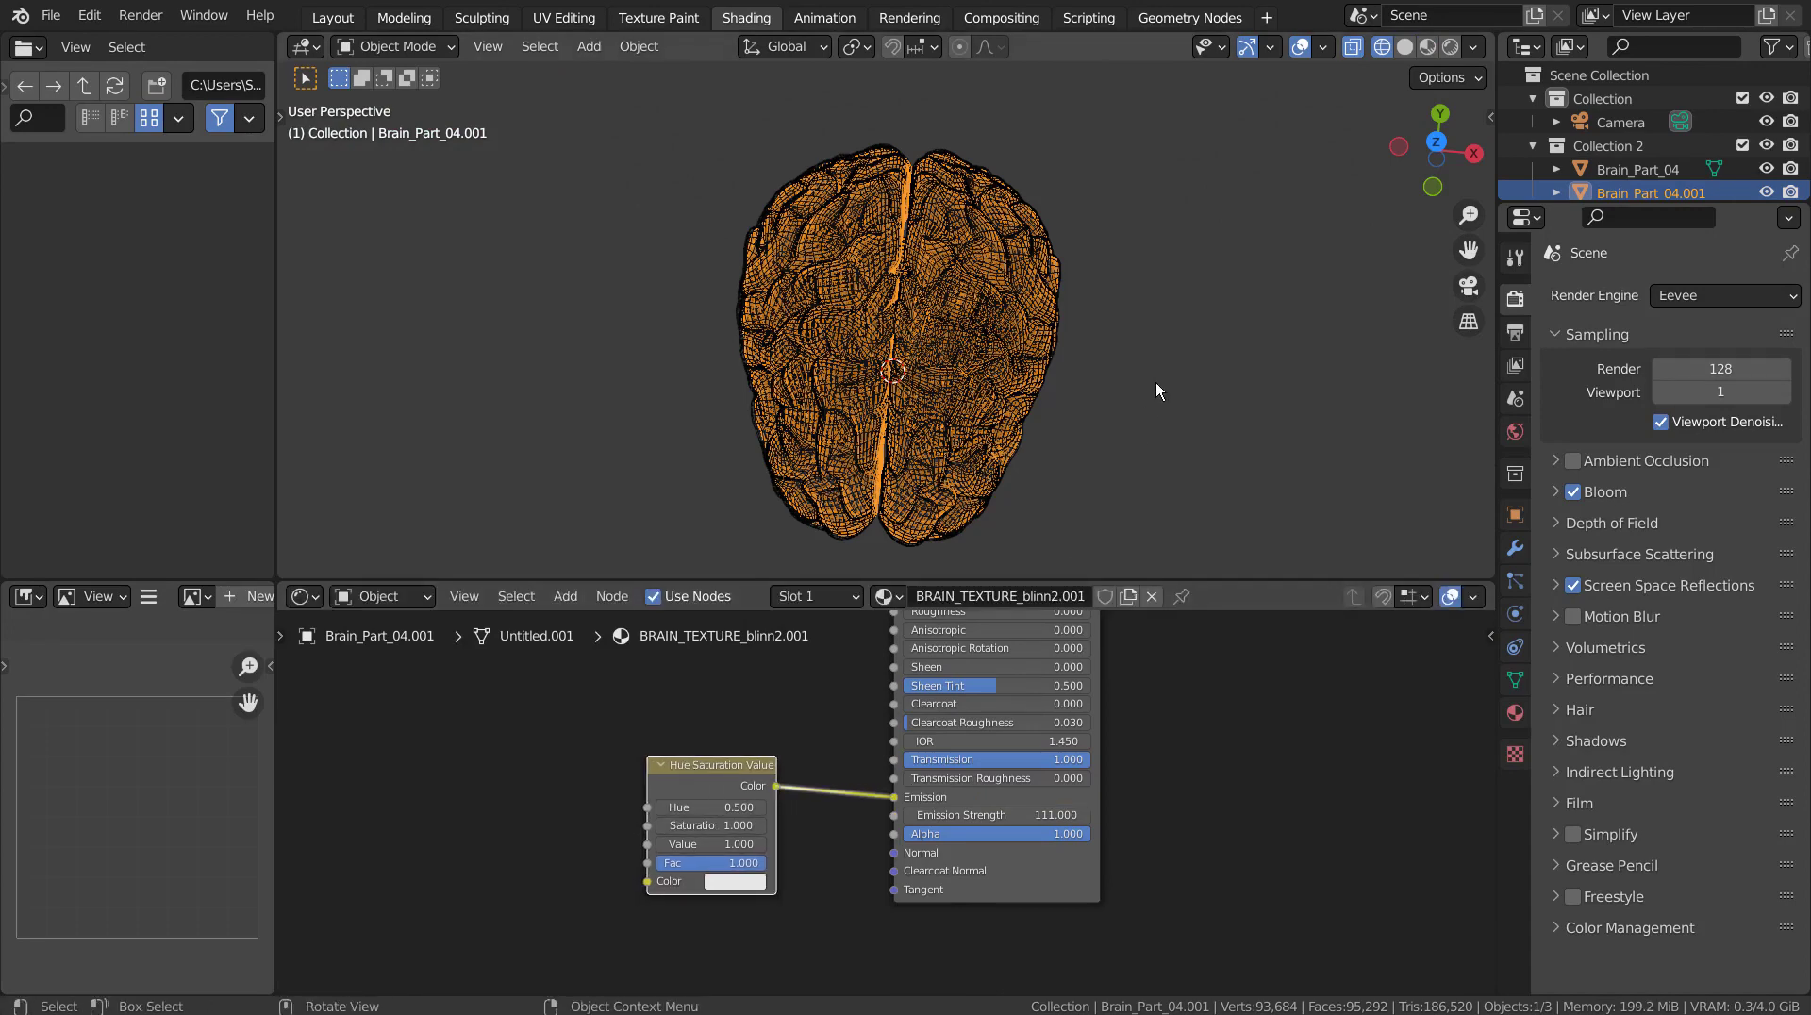
- Set the Hue/Saturation node's input colour to orange (E7A273) in Material Preview
click(1428, 47)
mouse_move(1191, 408)
middle_down()
mouse_move(1022, 255)
mouse_move(981, 248)
middle_up()
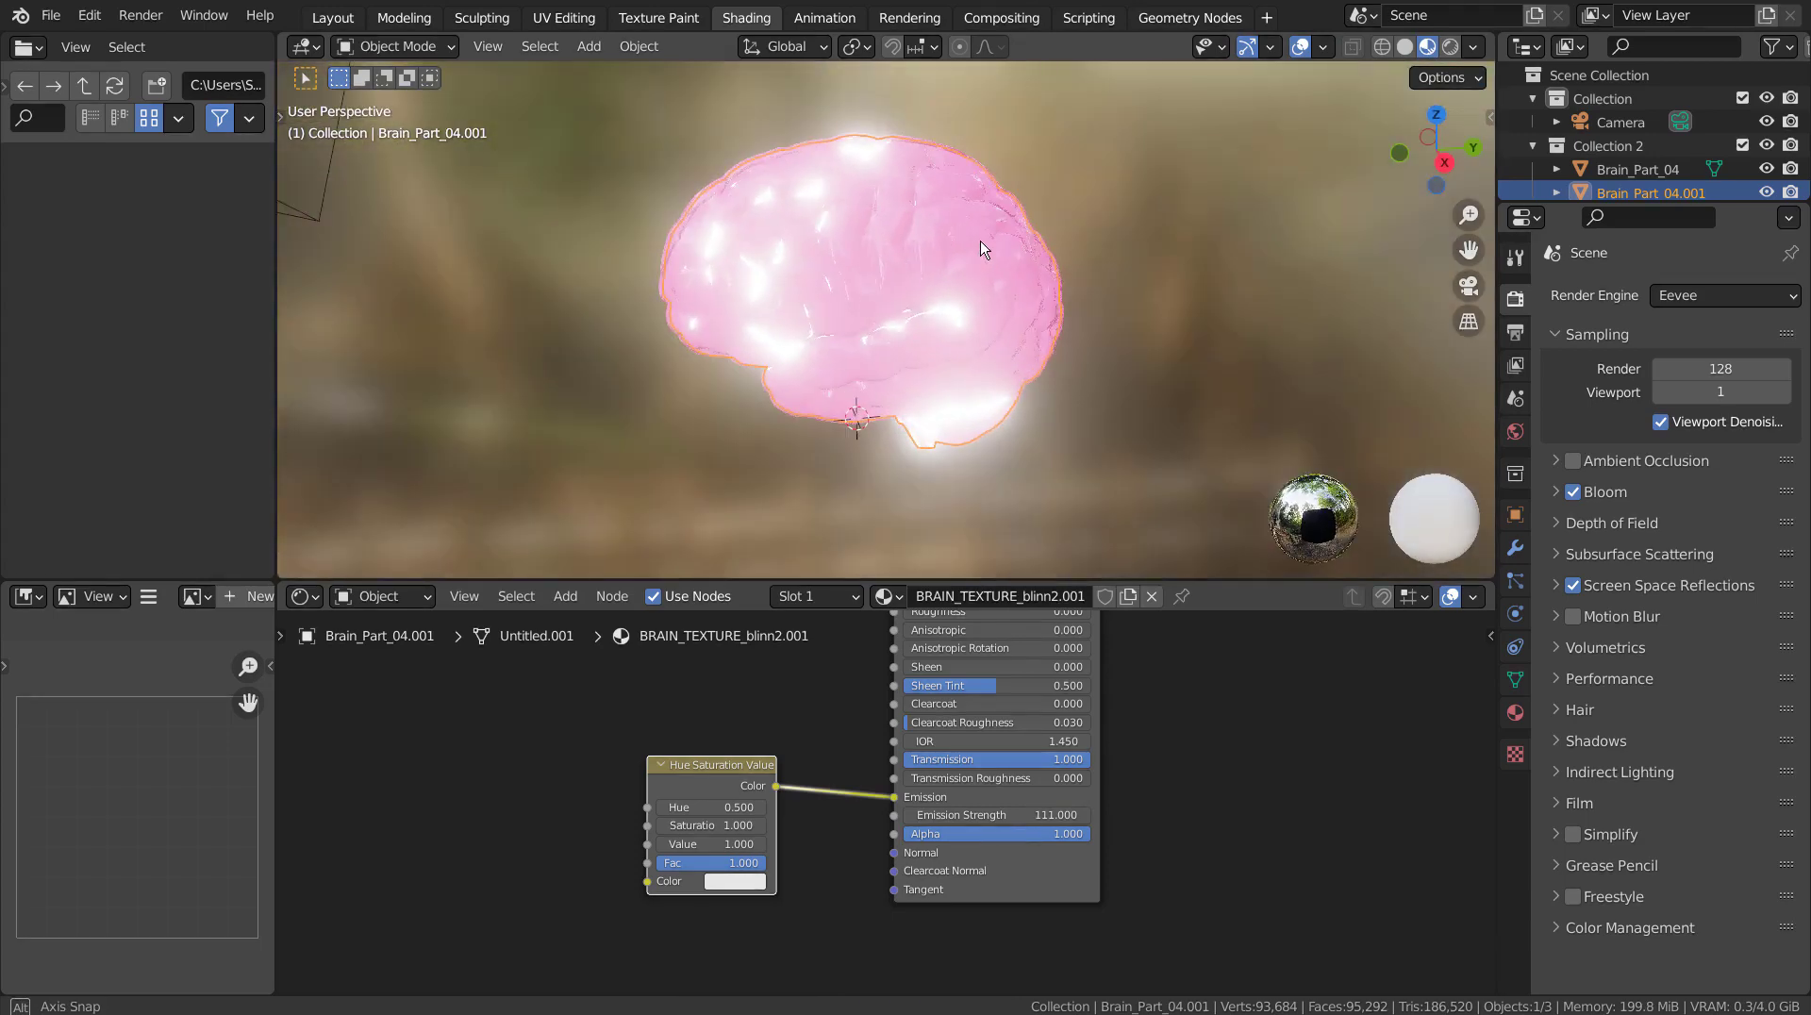
scroll(981, 259, up, 3)
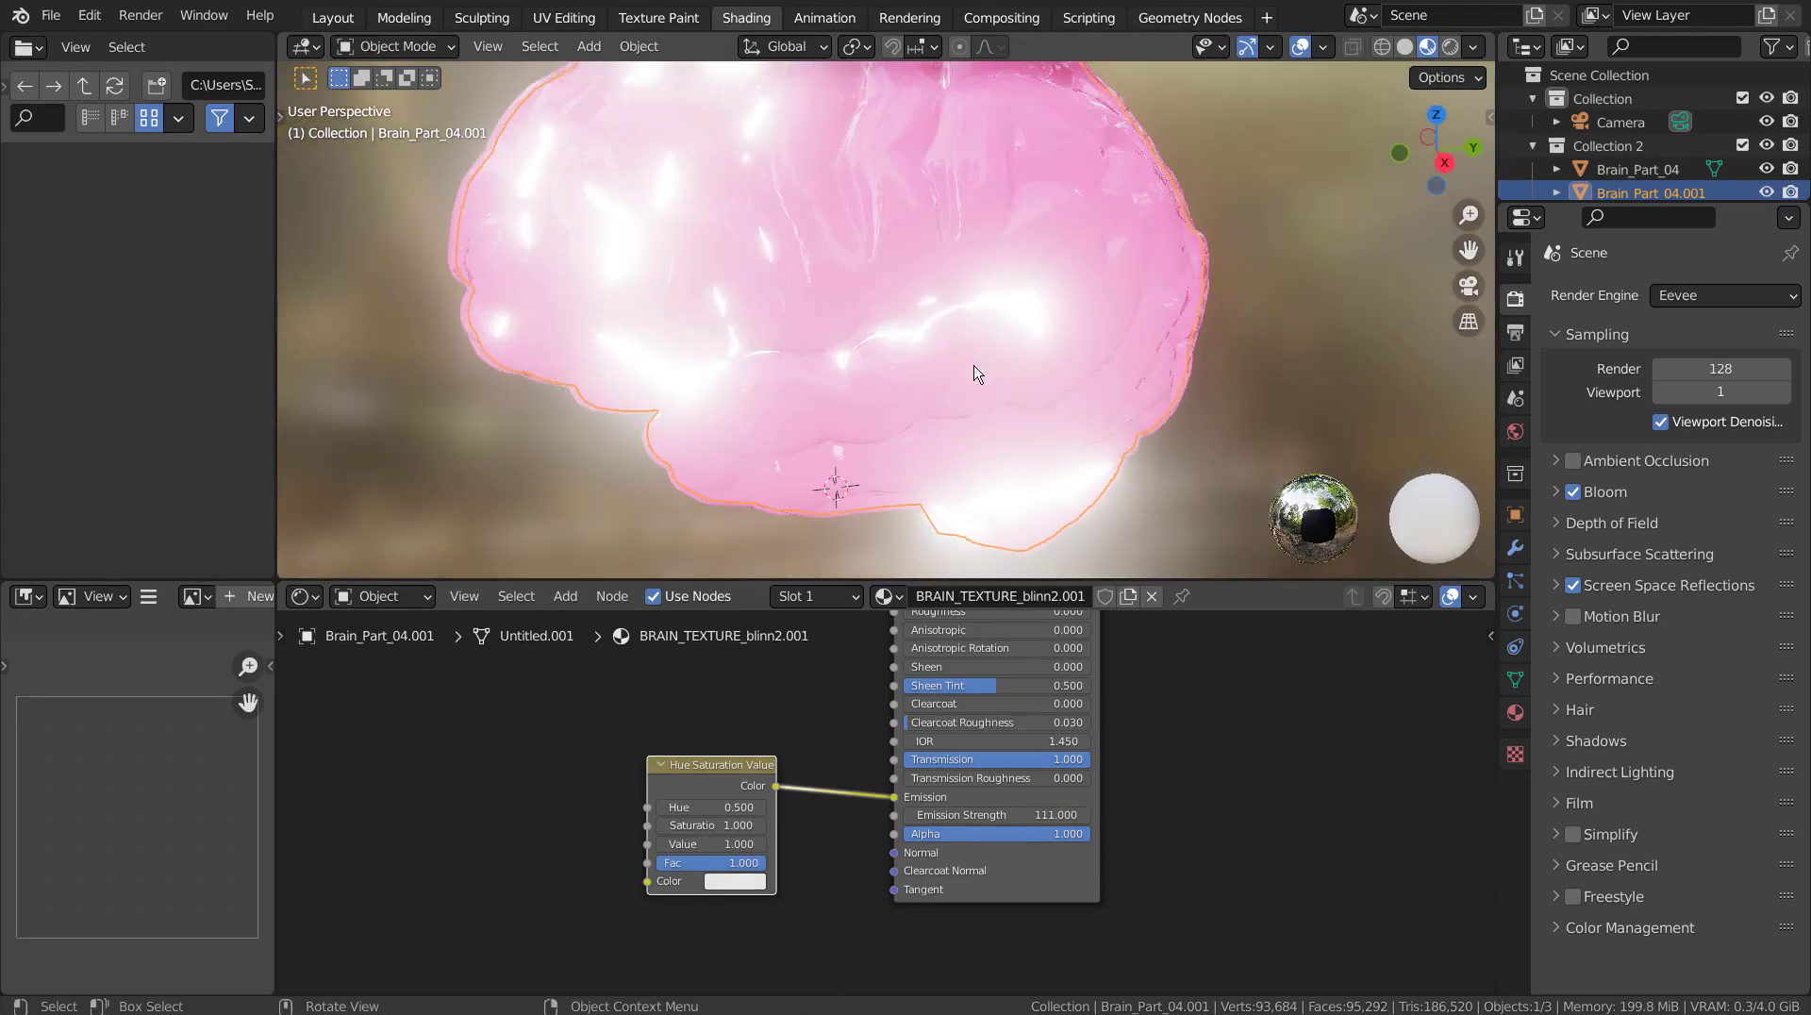
click(750, 886)
click(766, 727)
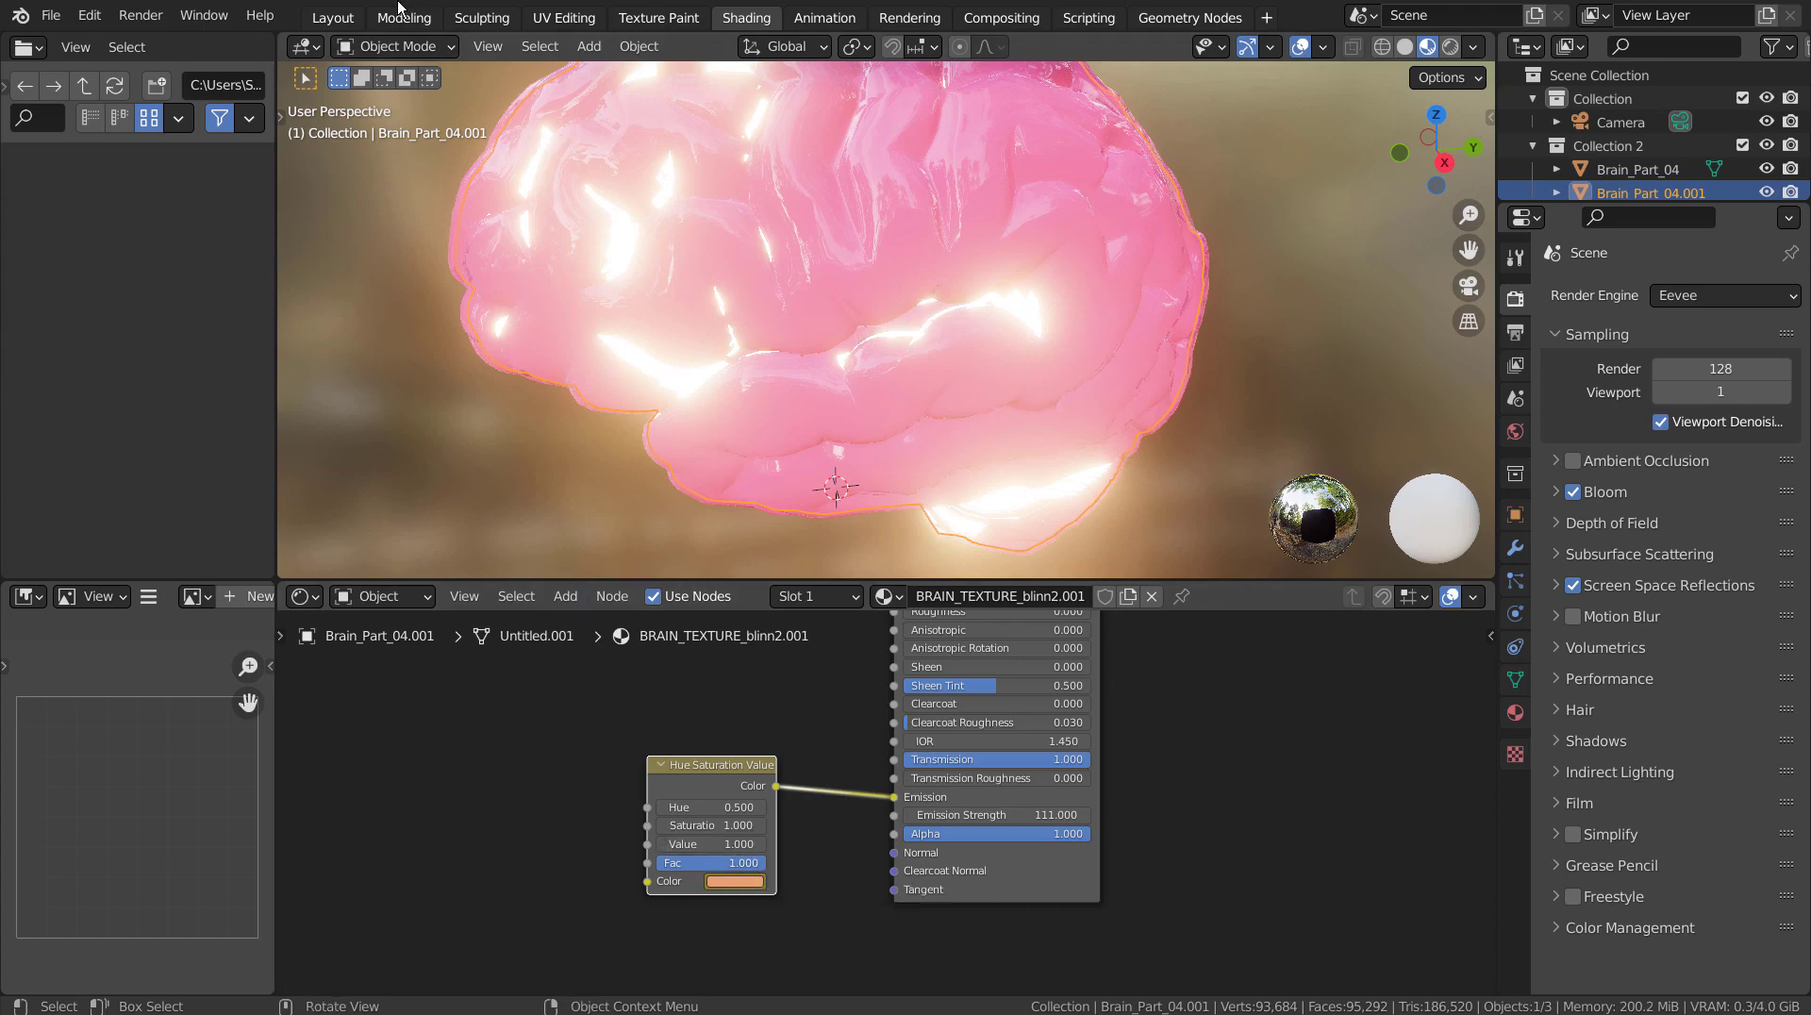
- At frame 10, change the Hue/Saturation node's input colour to blue
click(332, 17)
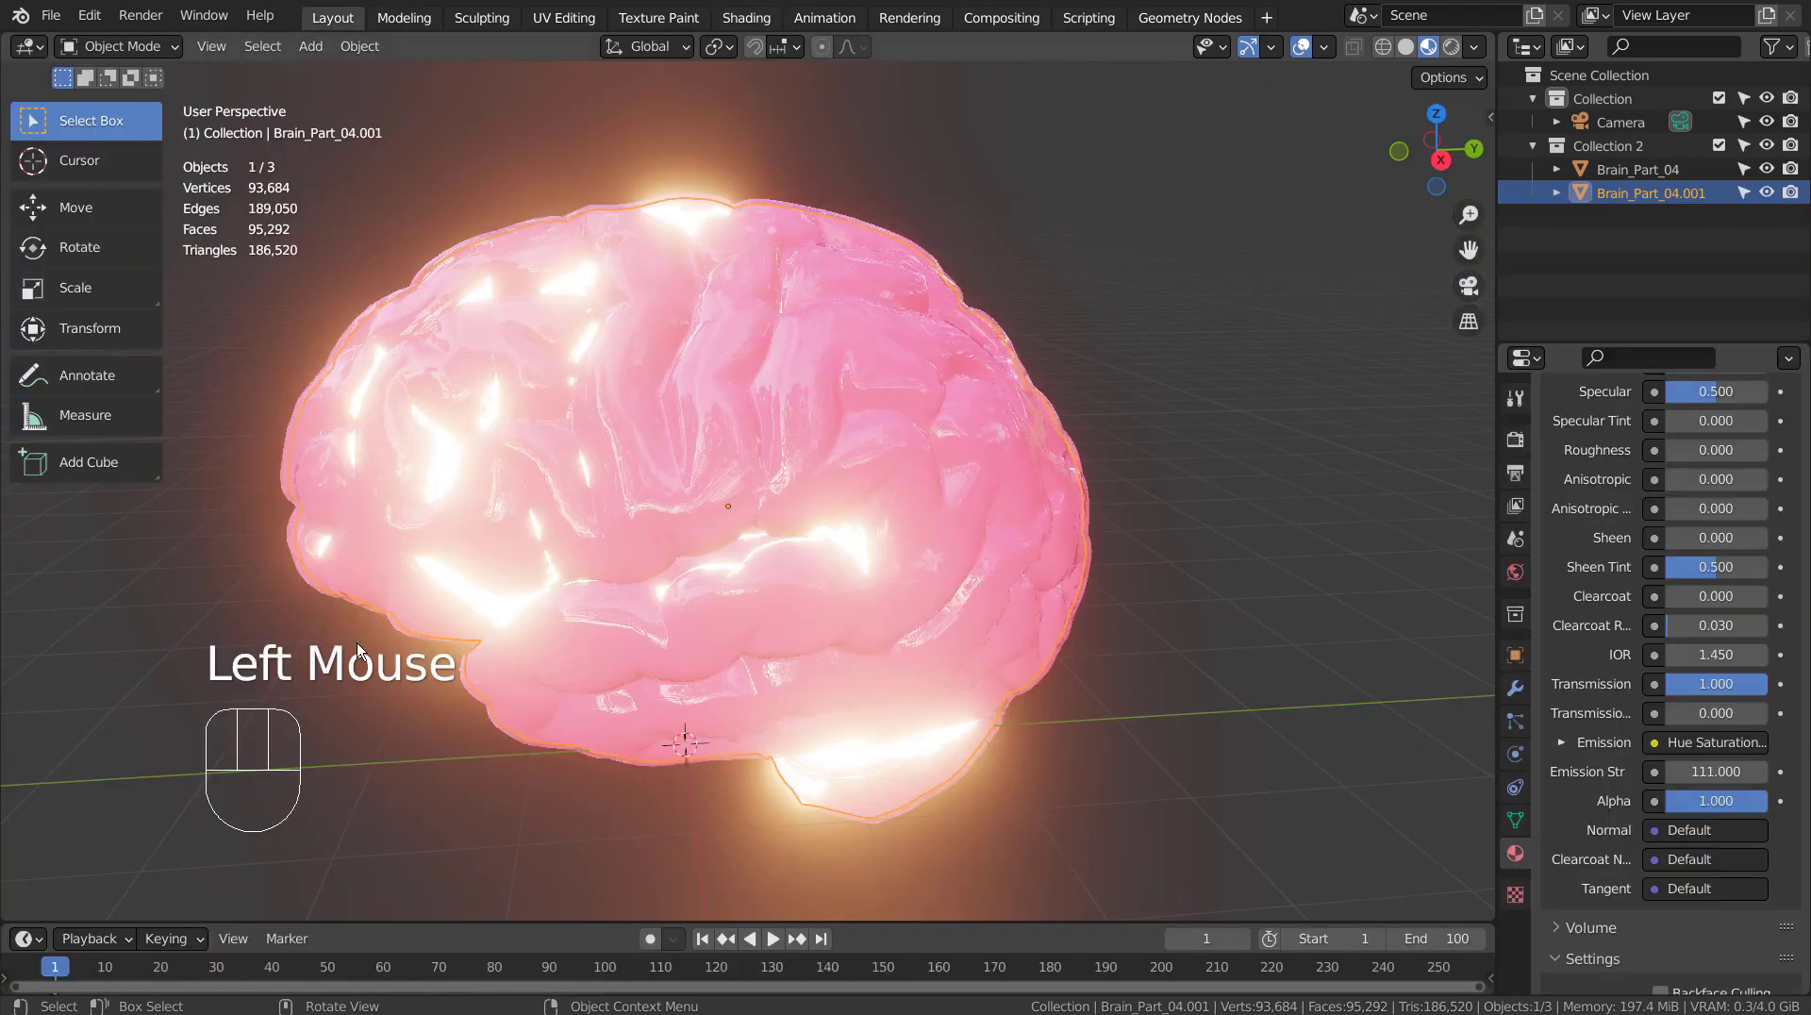
click(104, 971)
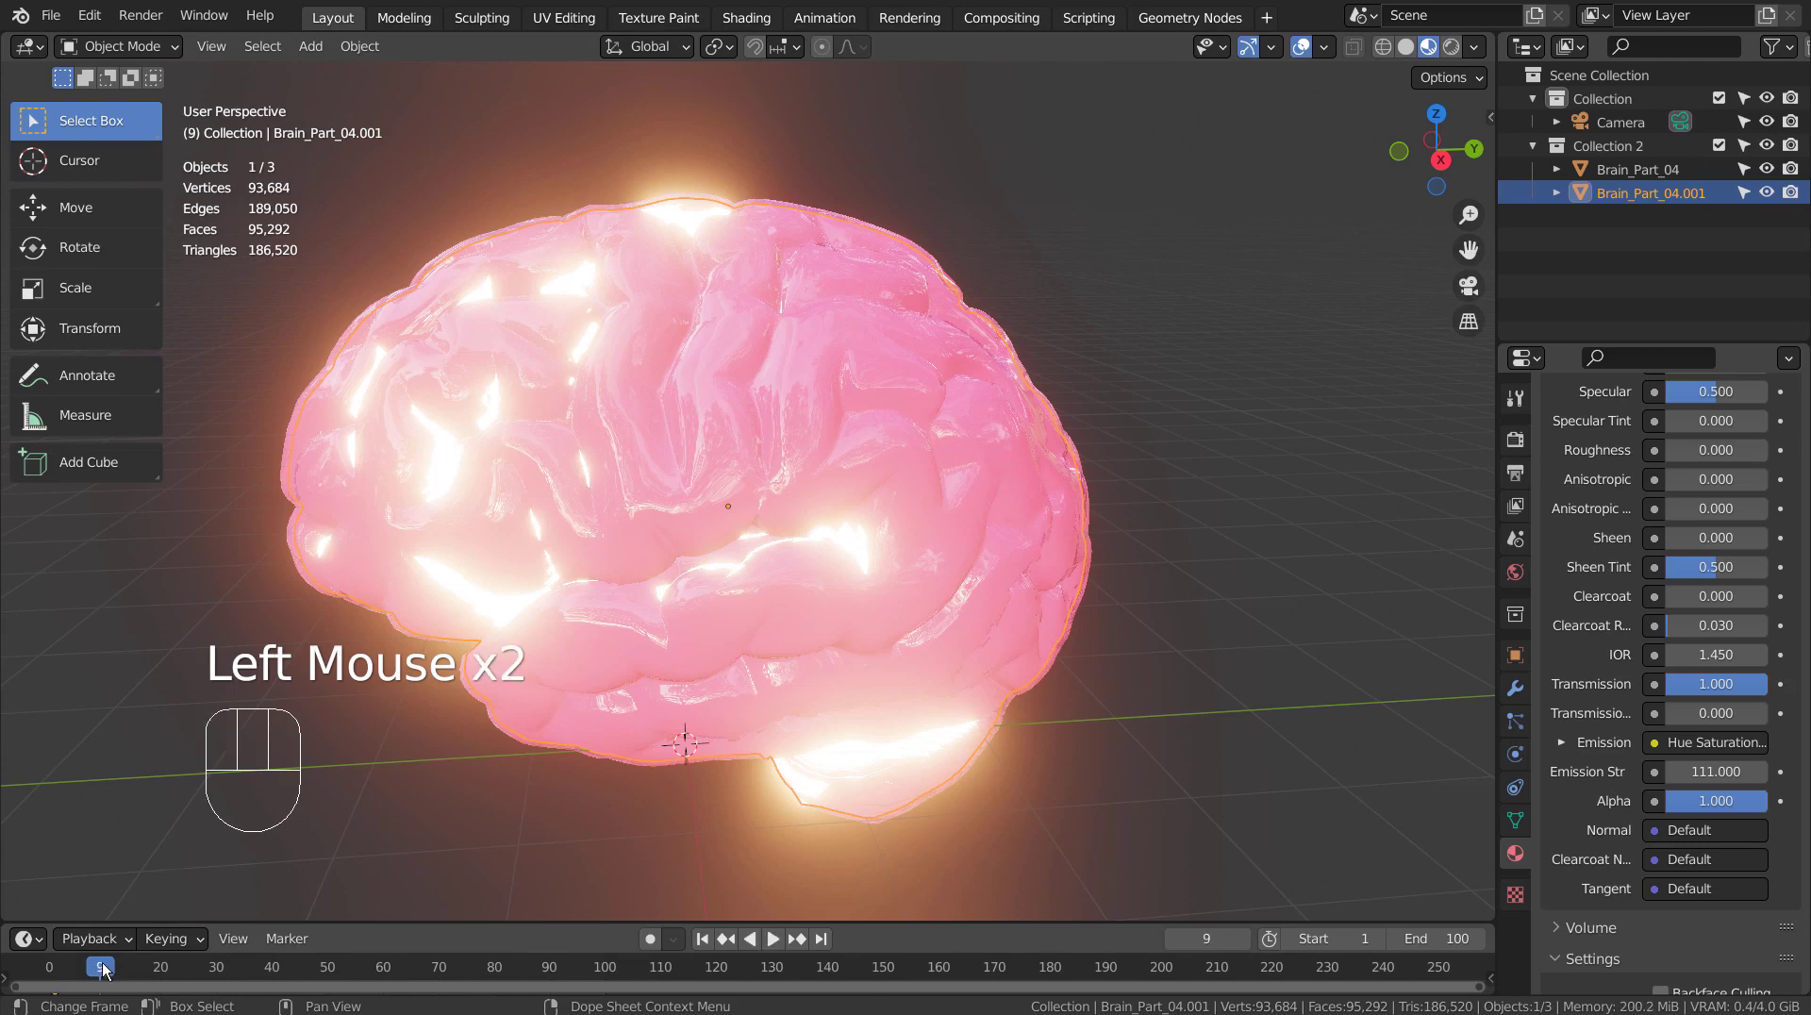
drag(105, 971, 107, 969)
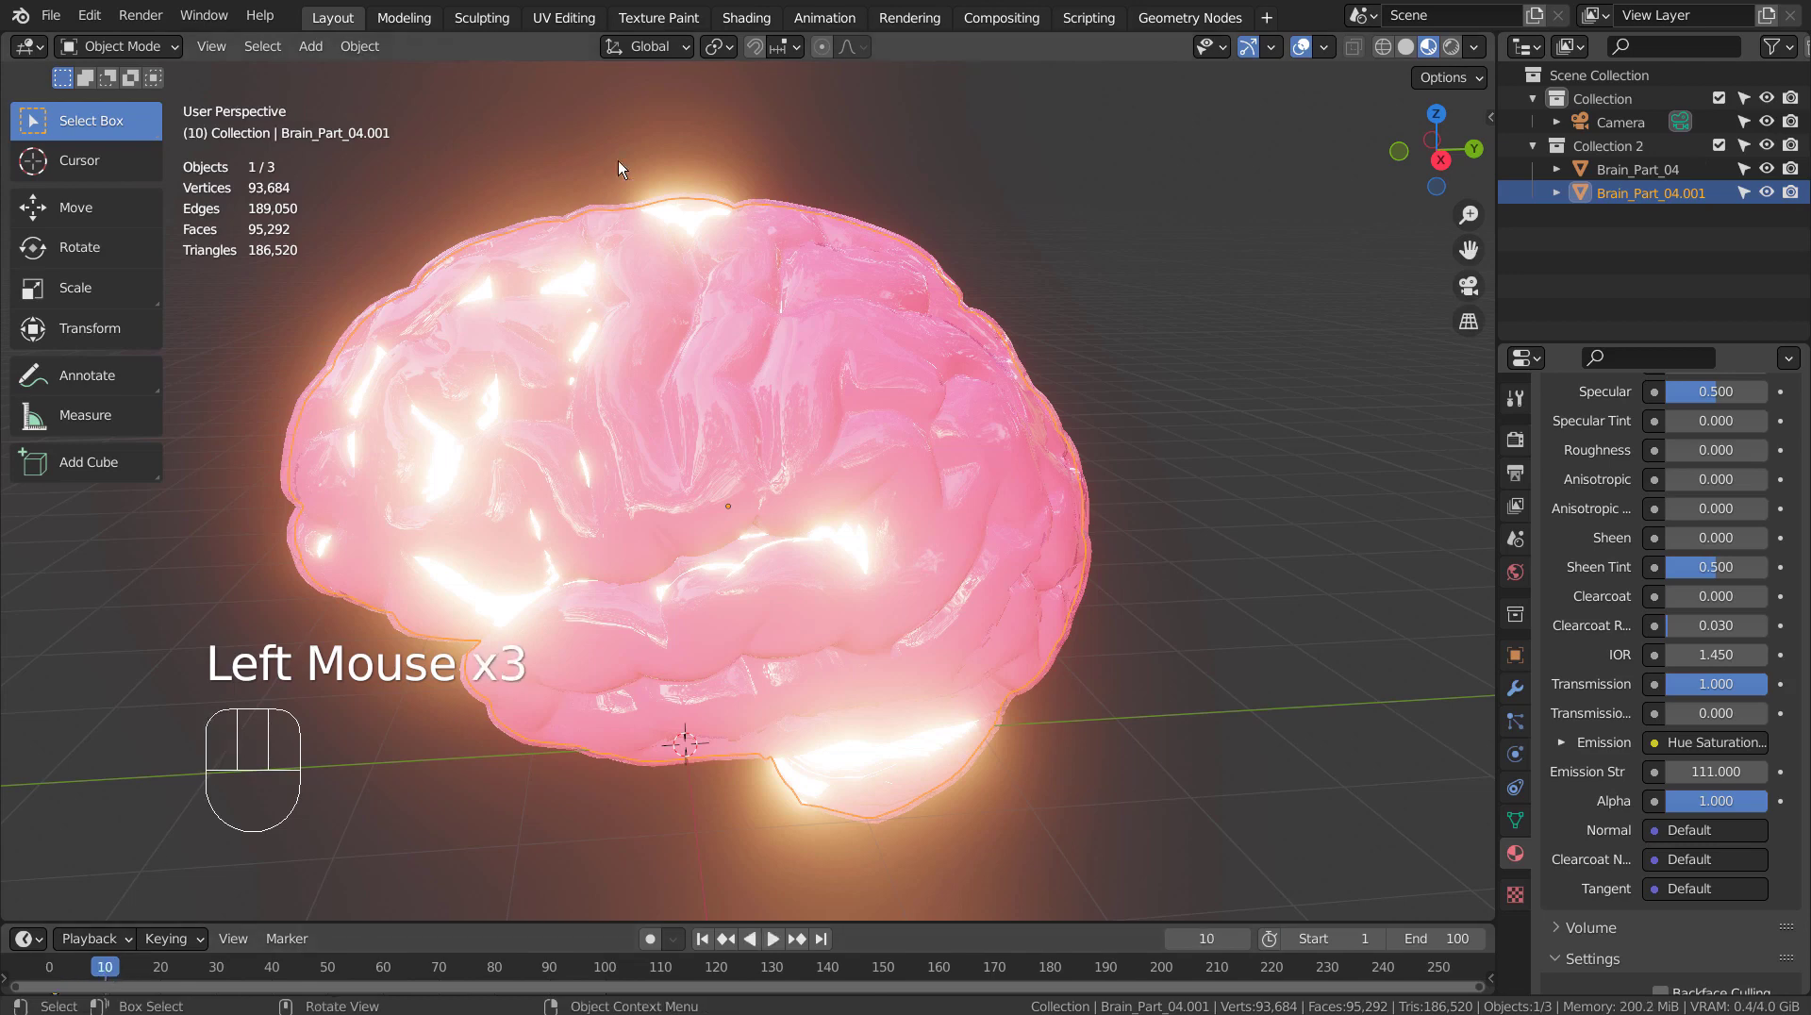
click(754, 20)
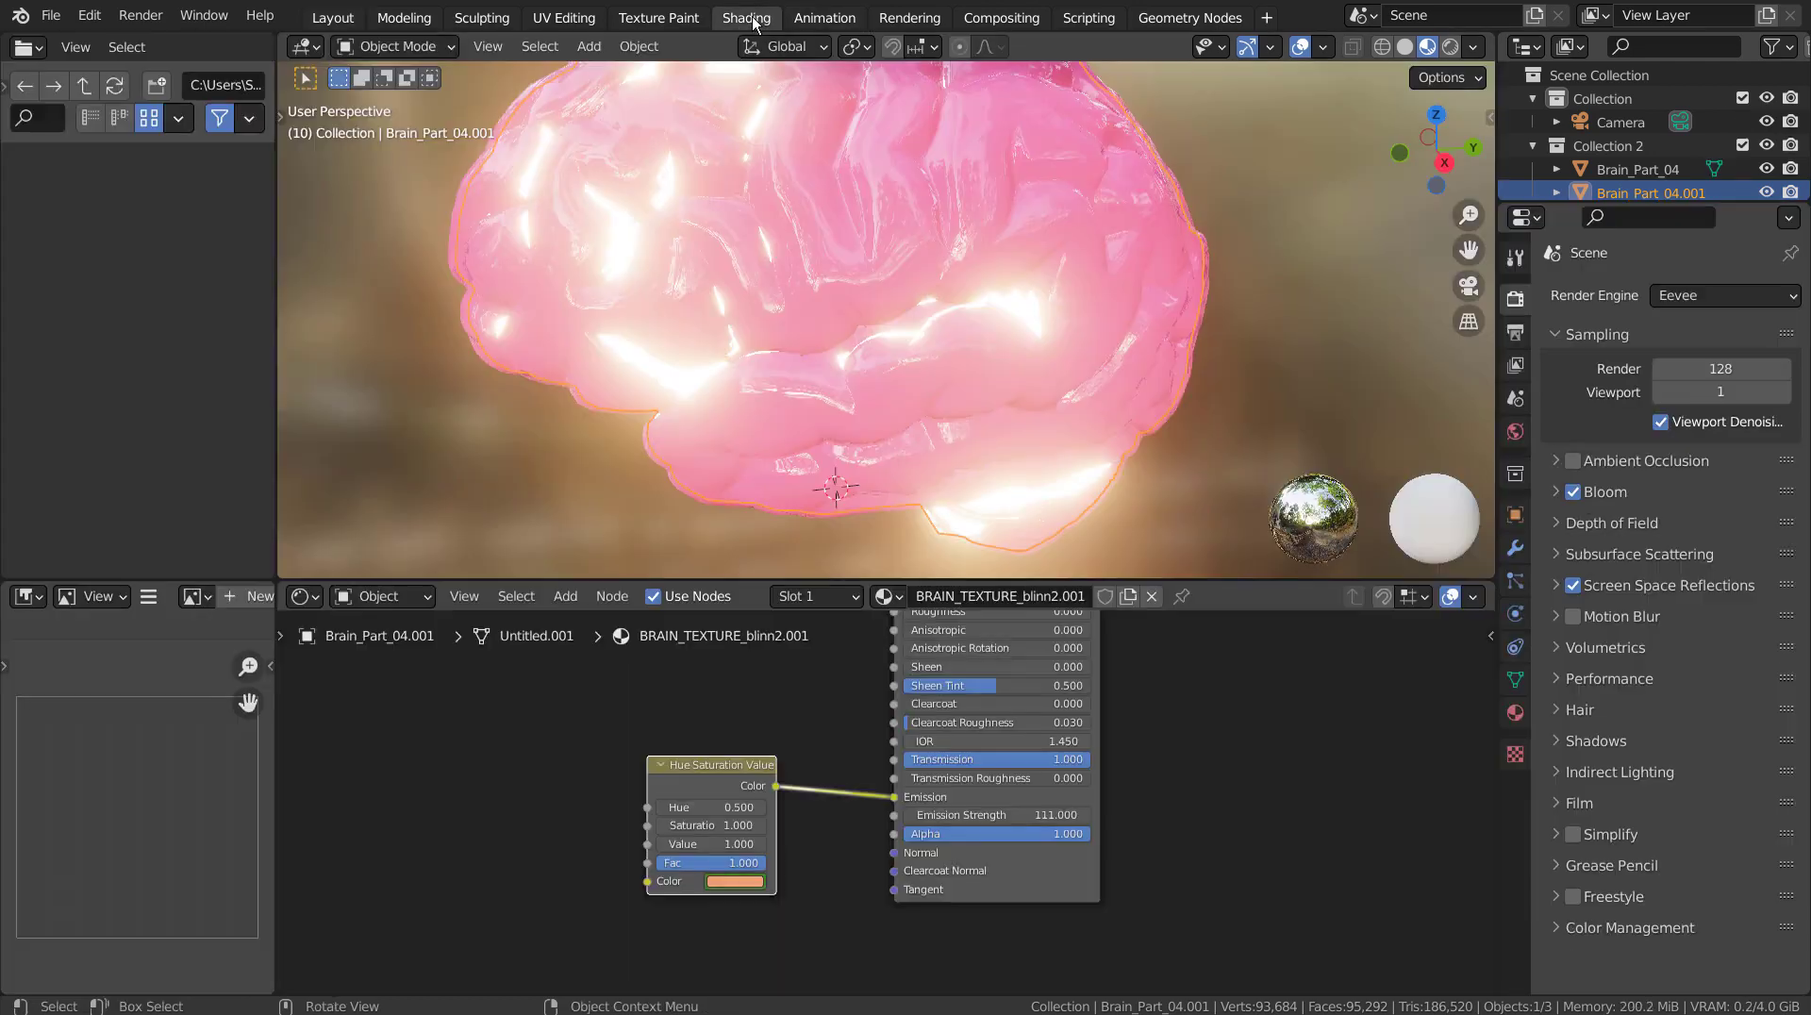
click(735, 880)
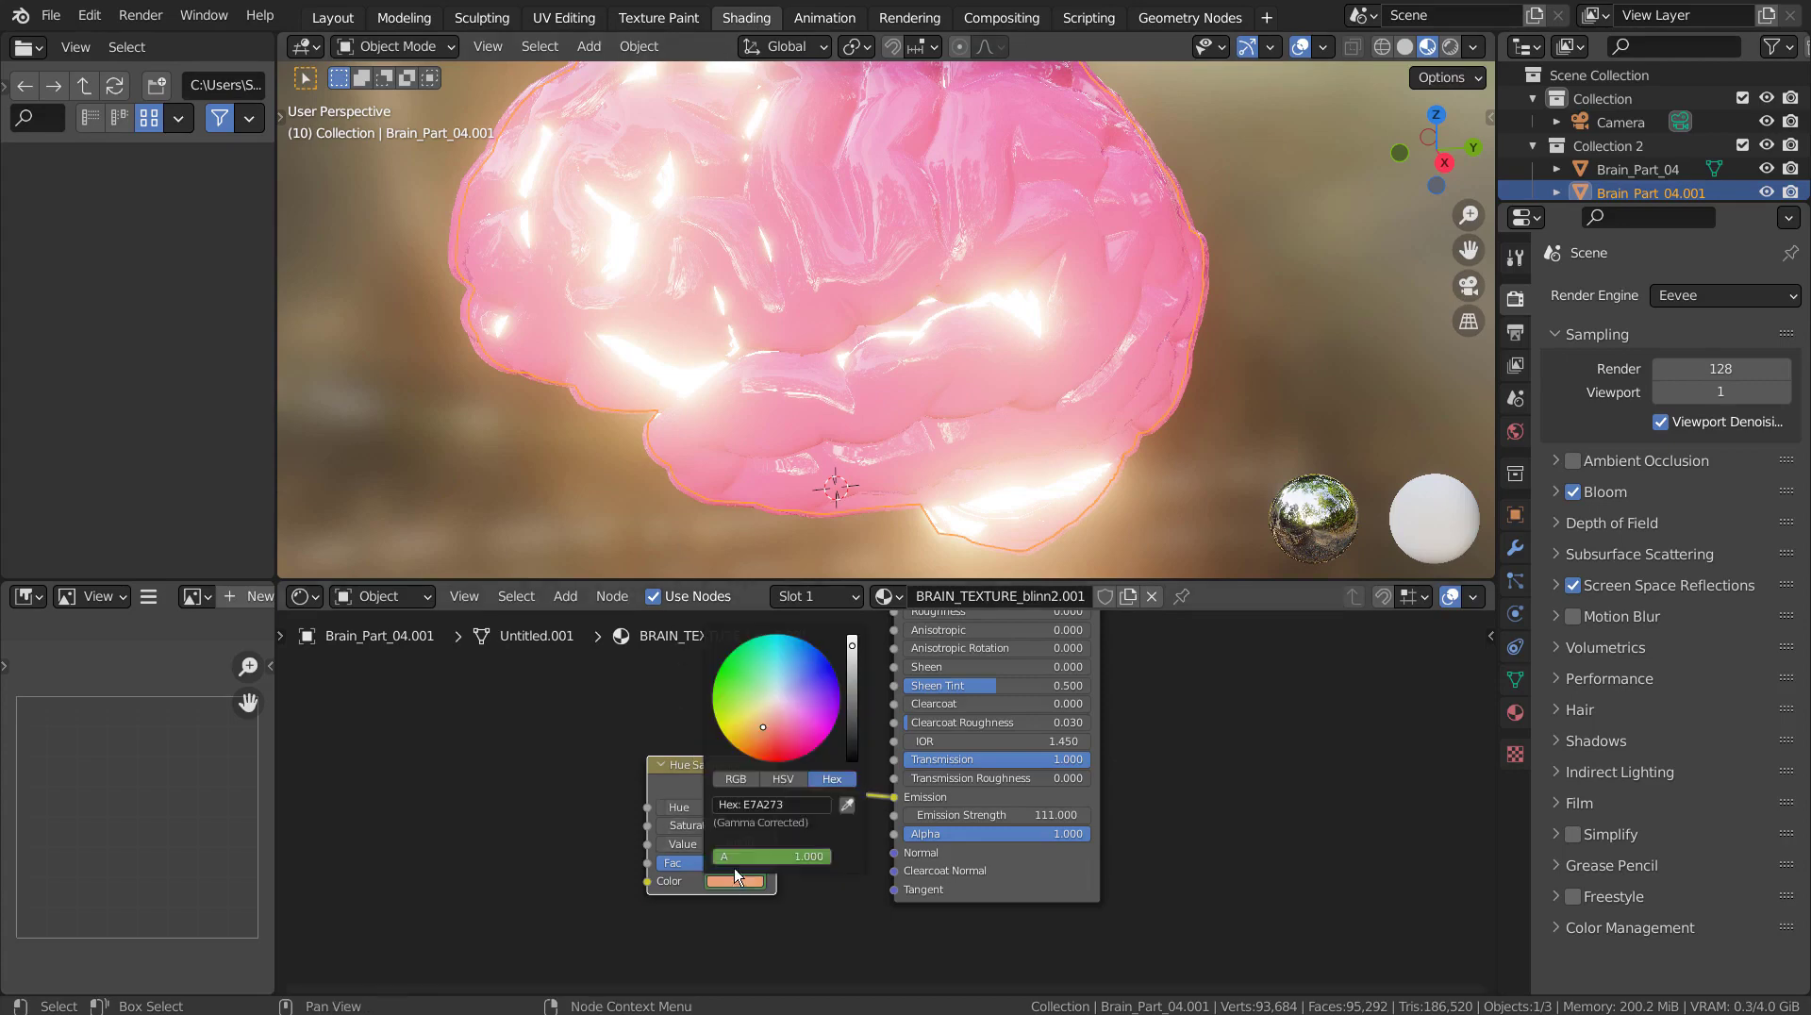
click(794, 665)
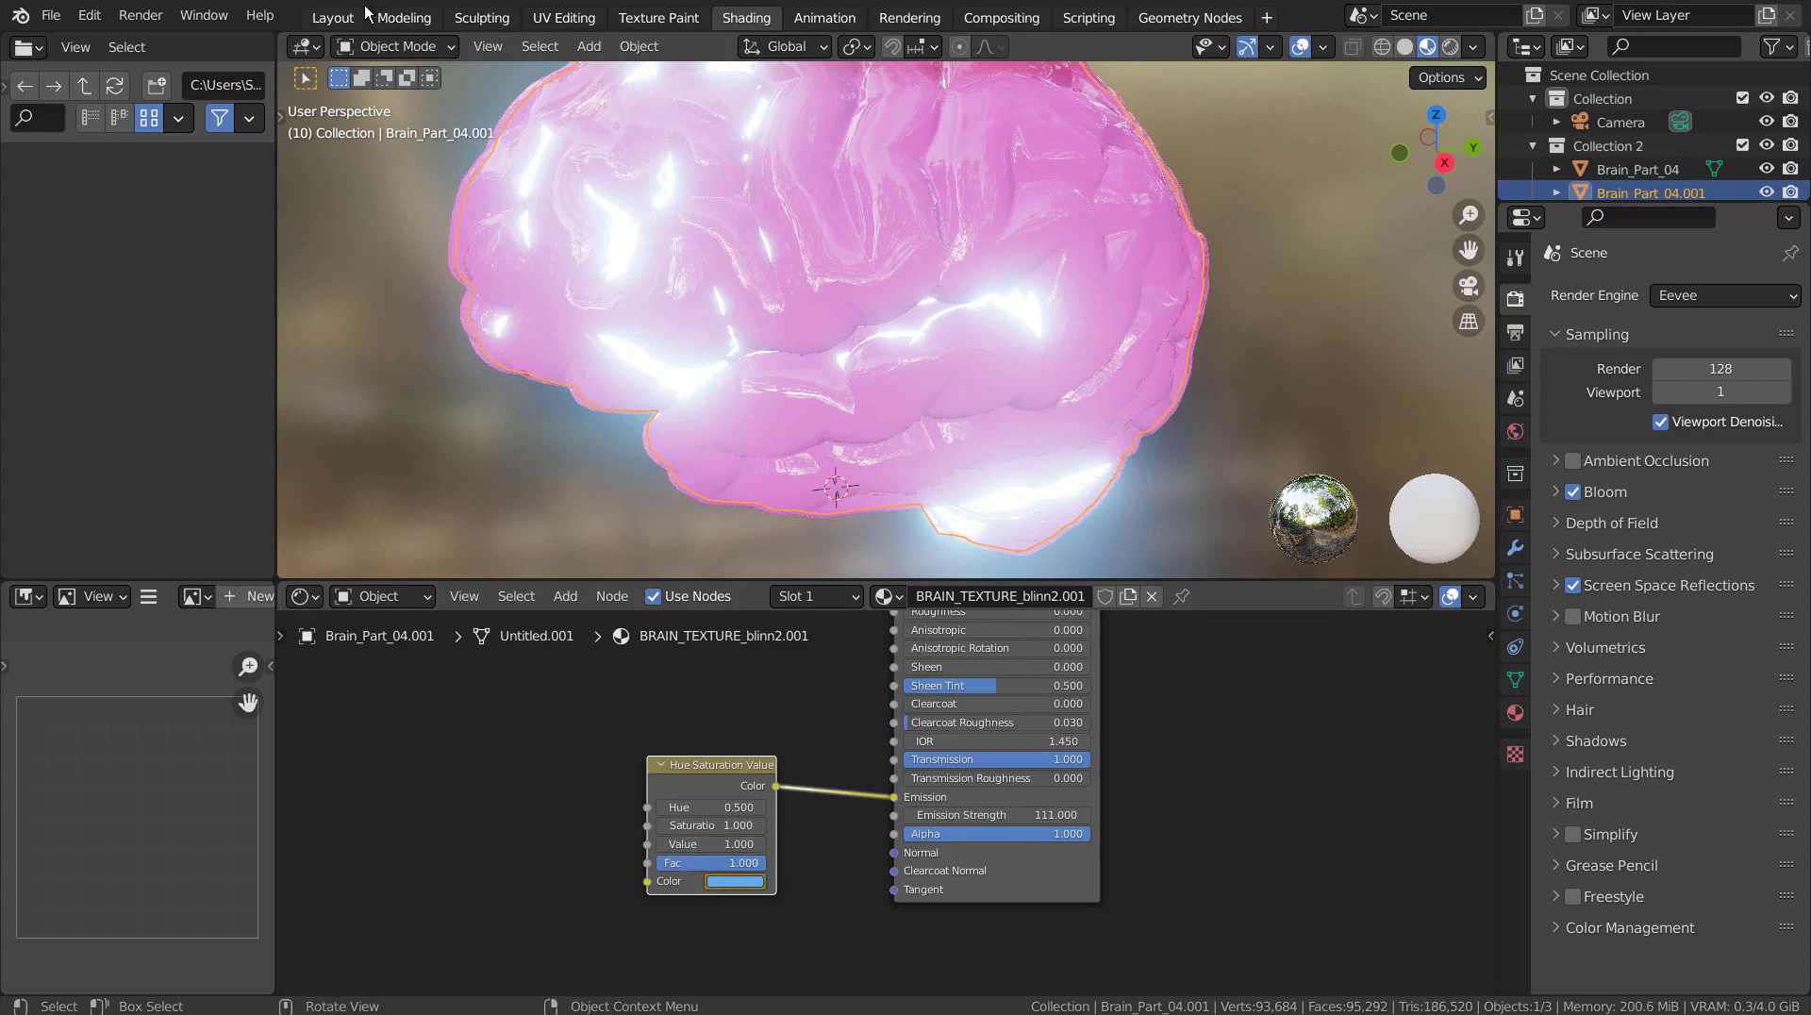
- At frame 20, change the node's glow colour to green, then peach
click(332, 17)
click(788, 312)
click(746, 17)
click(735, 880)
click(750, 684)
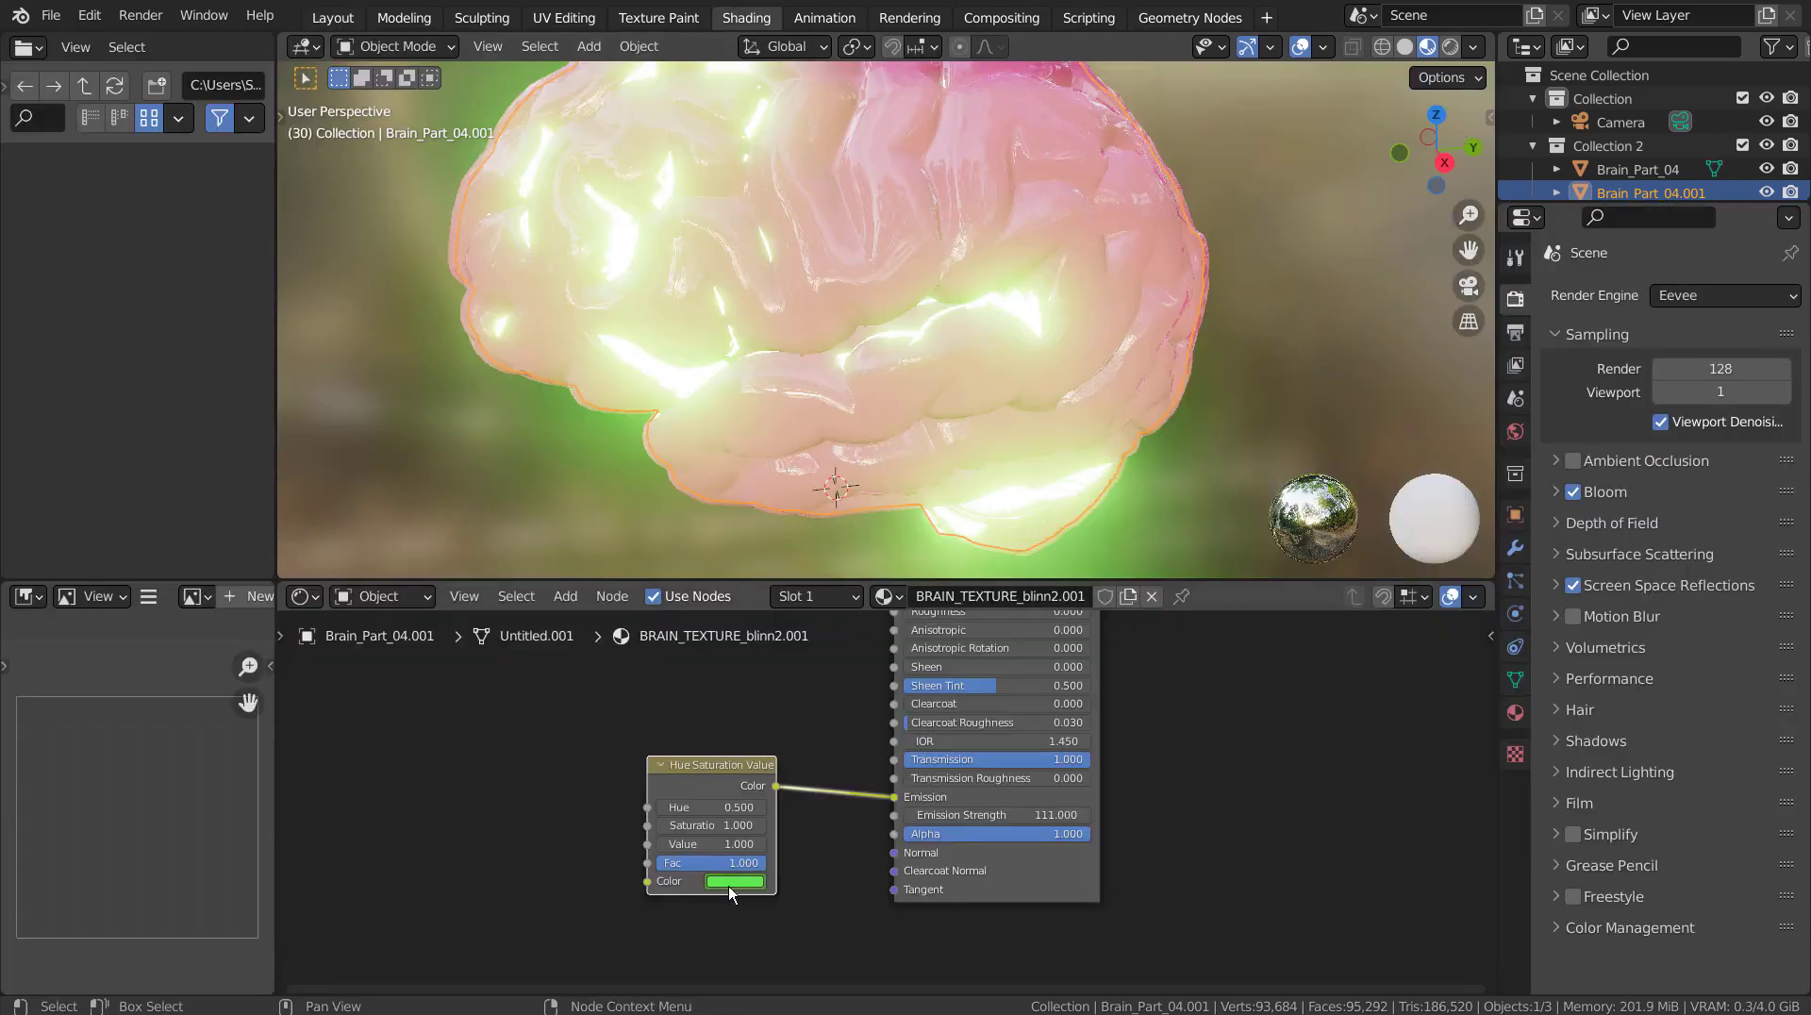
click(735, 881)
click(760, 720)
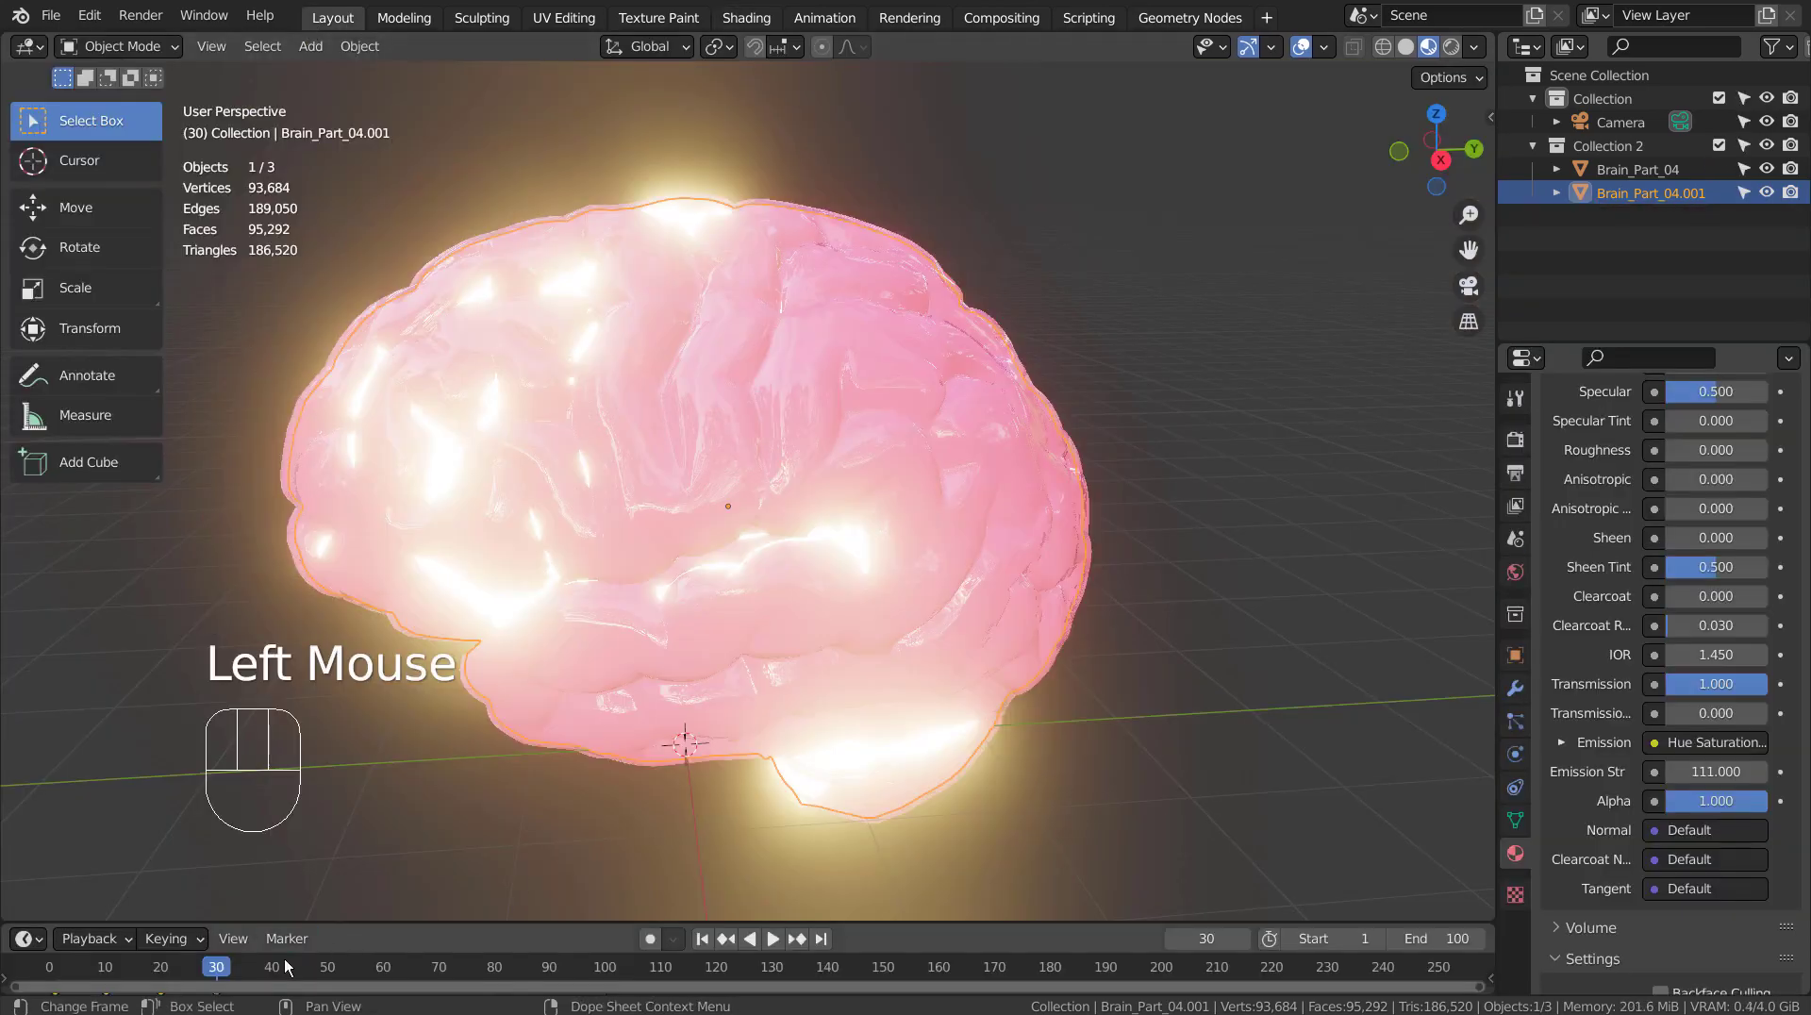
- Set the glow colour to magenta, then to pale near-white at frame 50
click(761, 17)
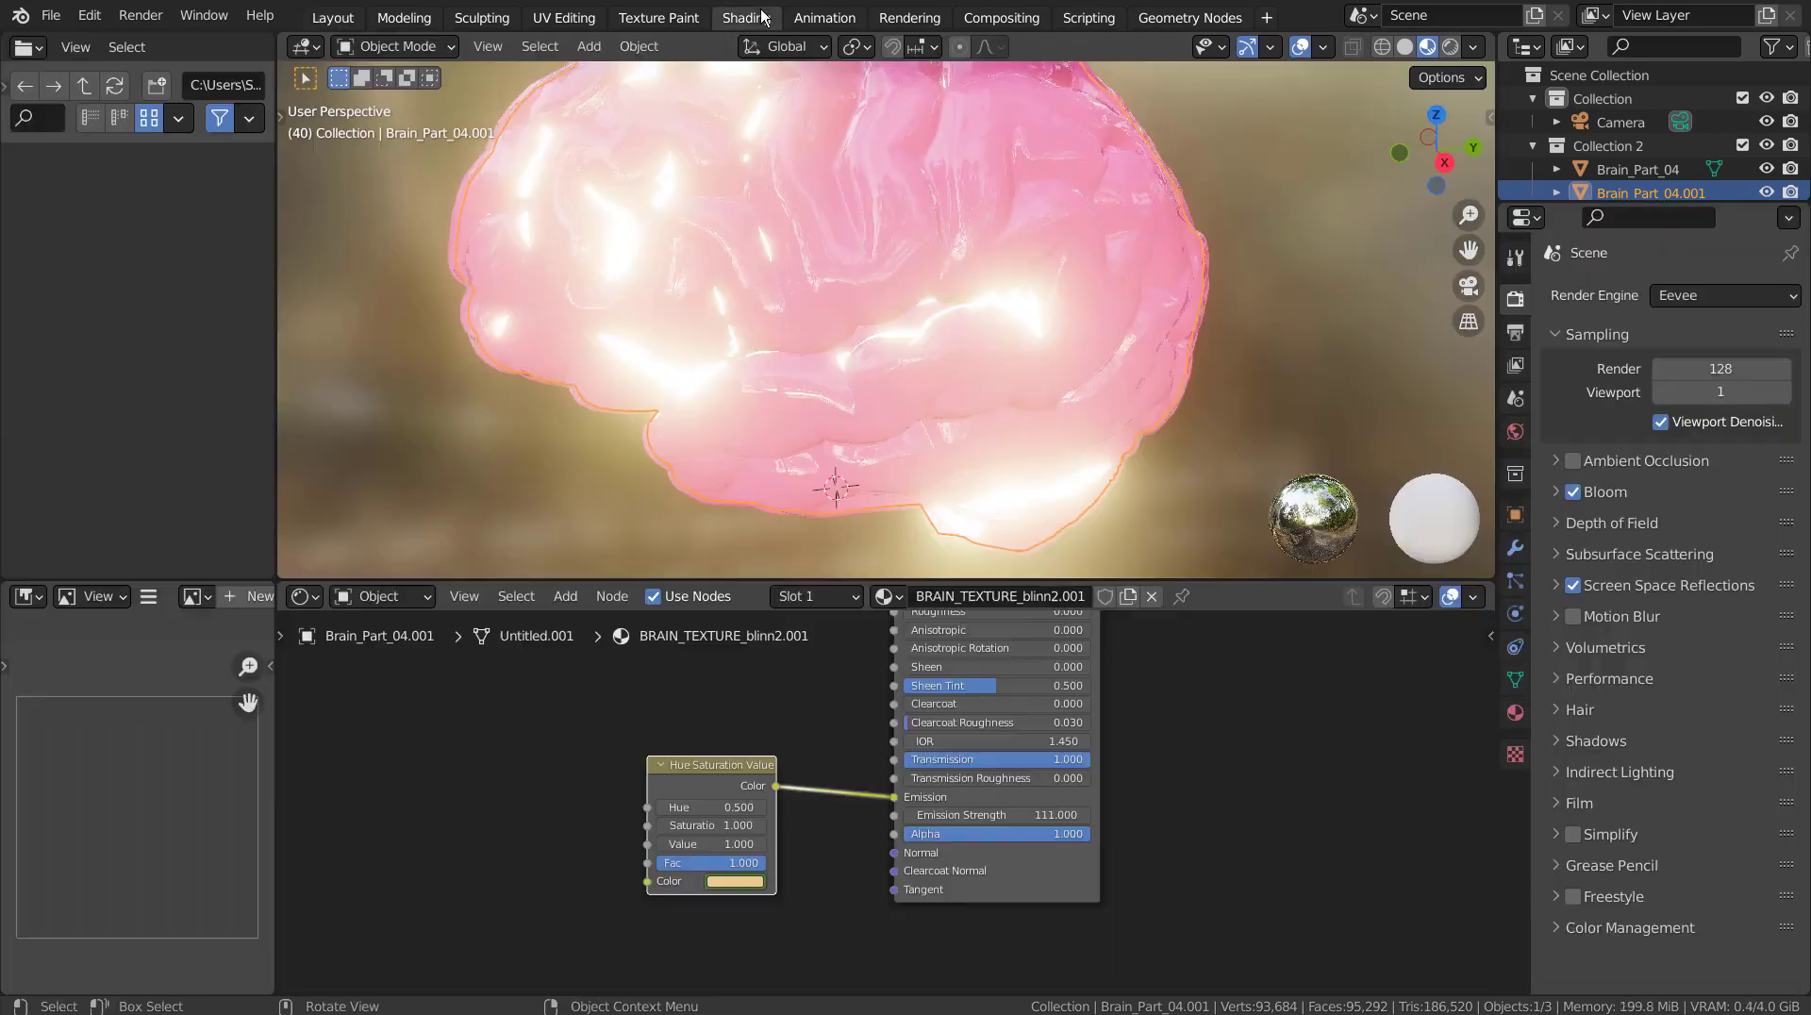
click(735, 881)
click(783, 745)
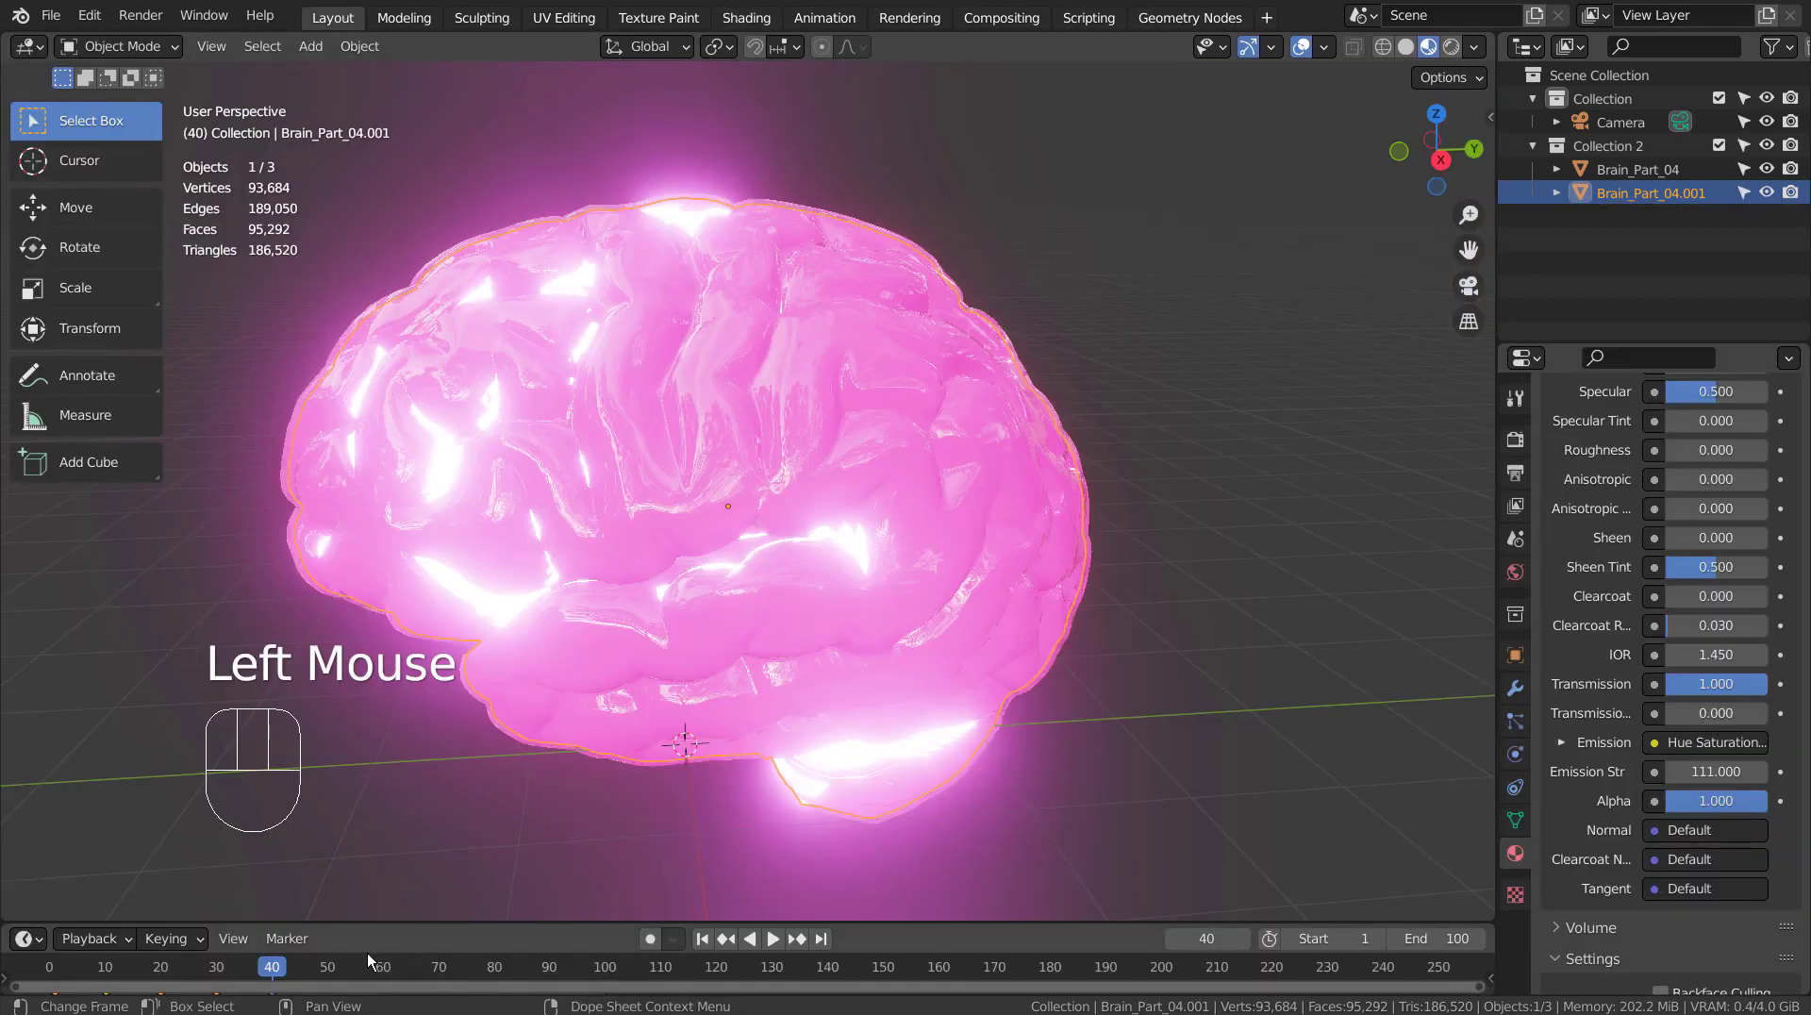
double_click(327, 966)
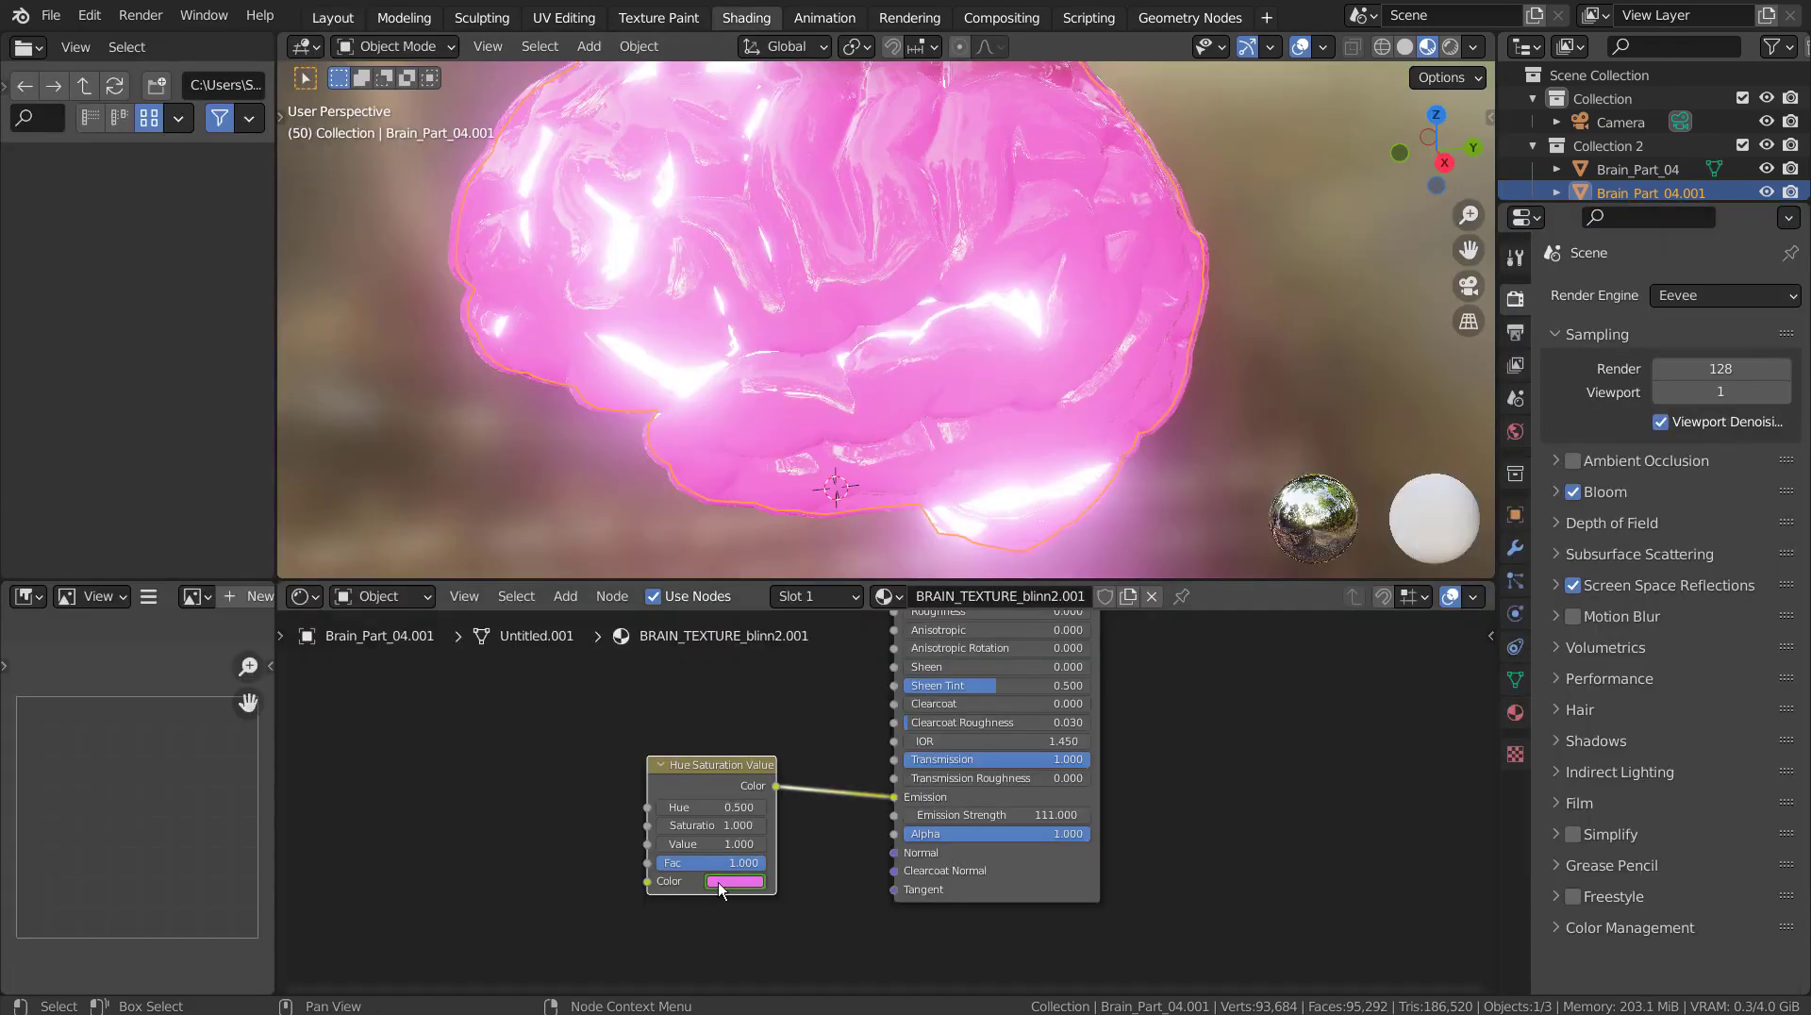
click(734, 880)
click(748, 707)
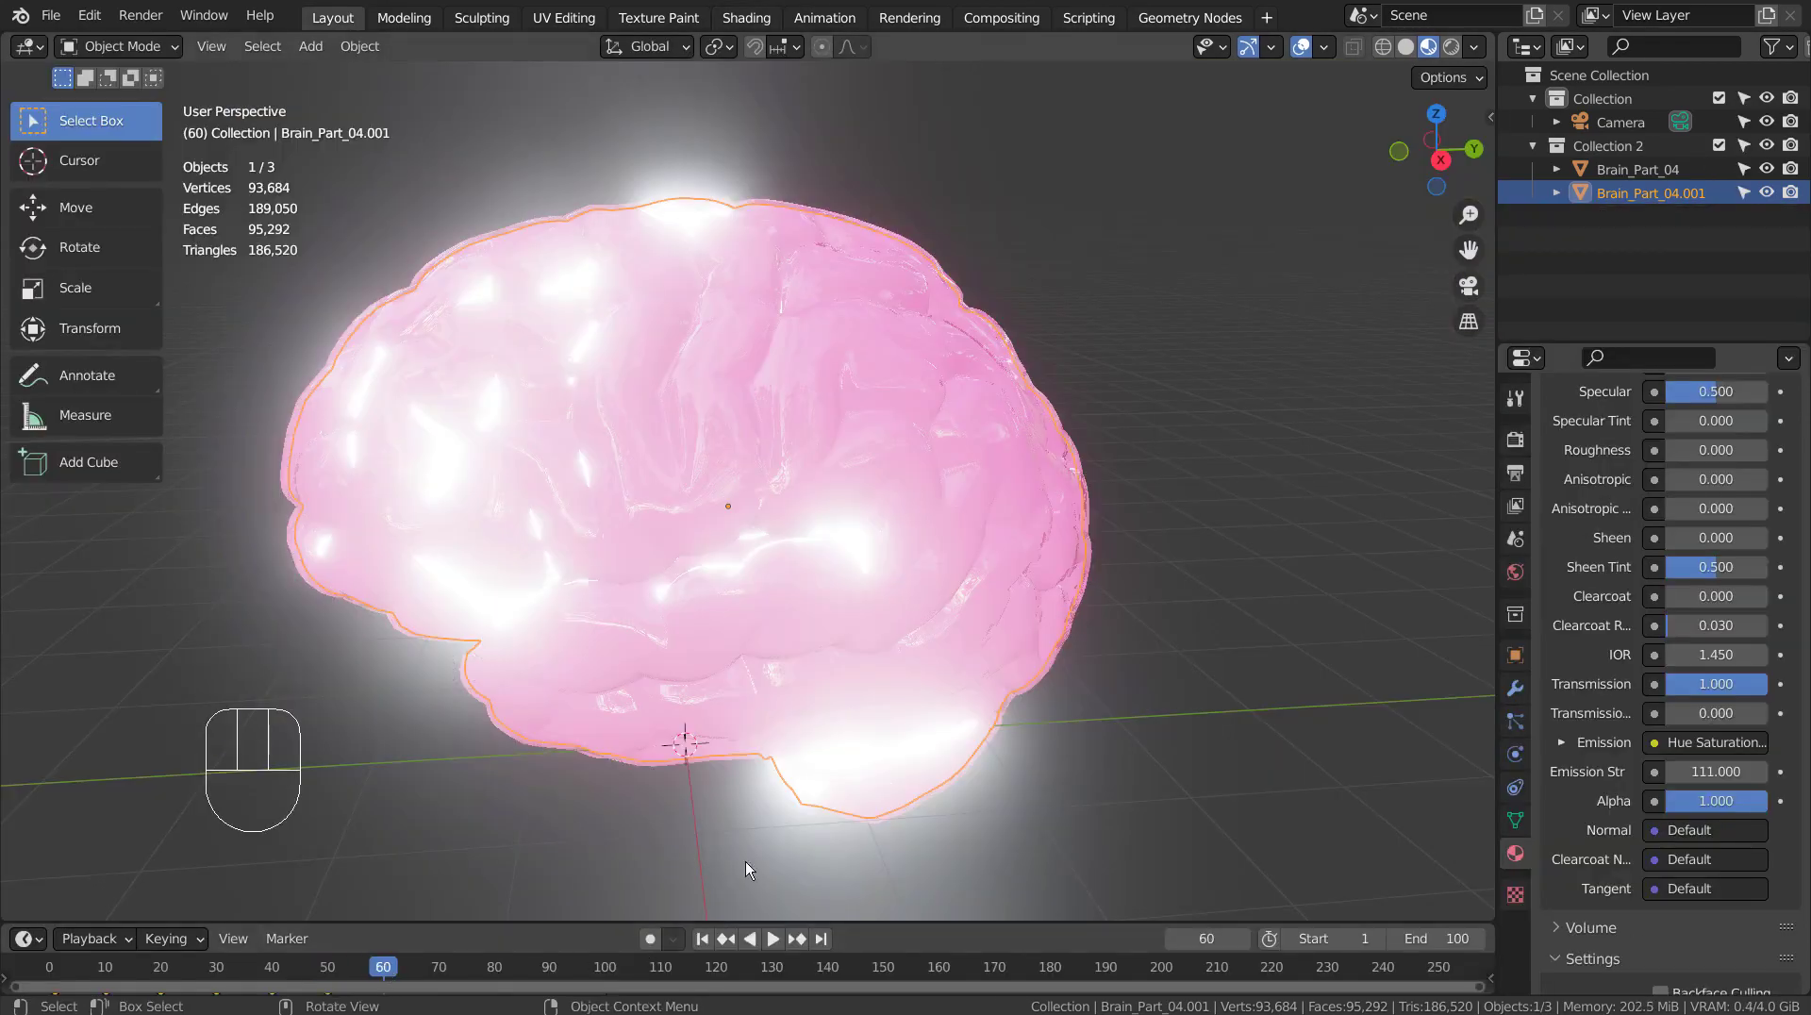
- Play the animation from frame 1 to preview the colour cycle, then stop it
click(773, 939)
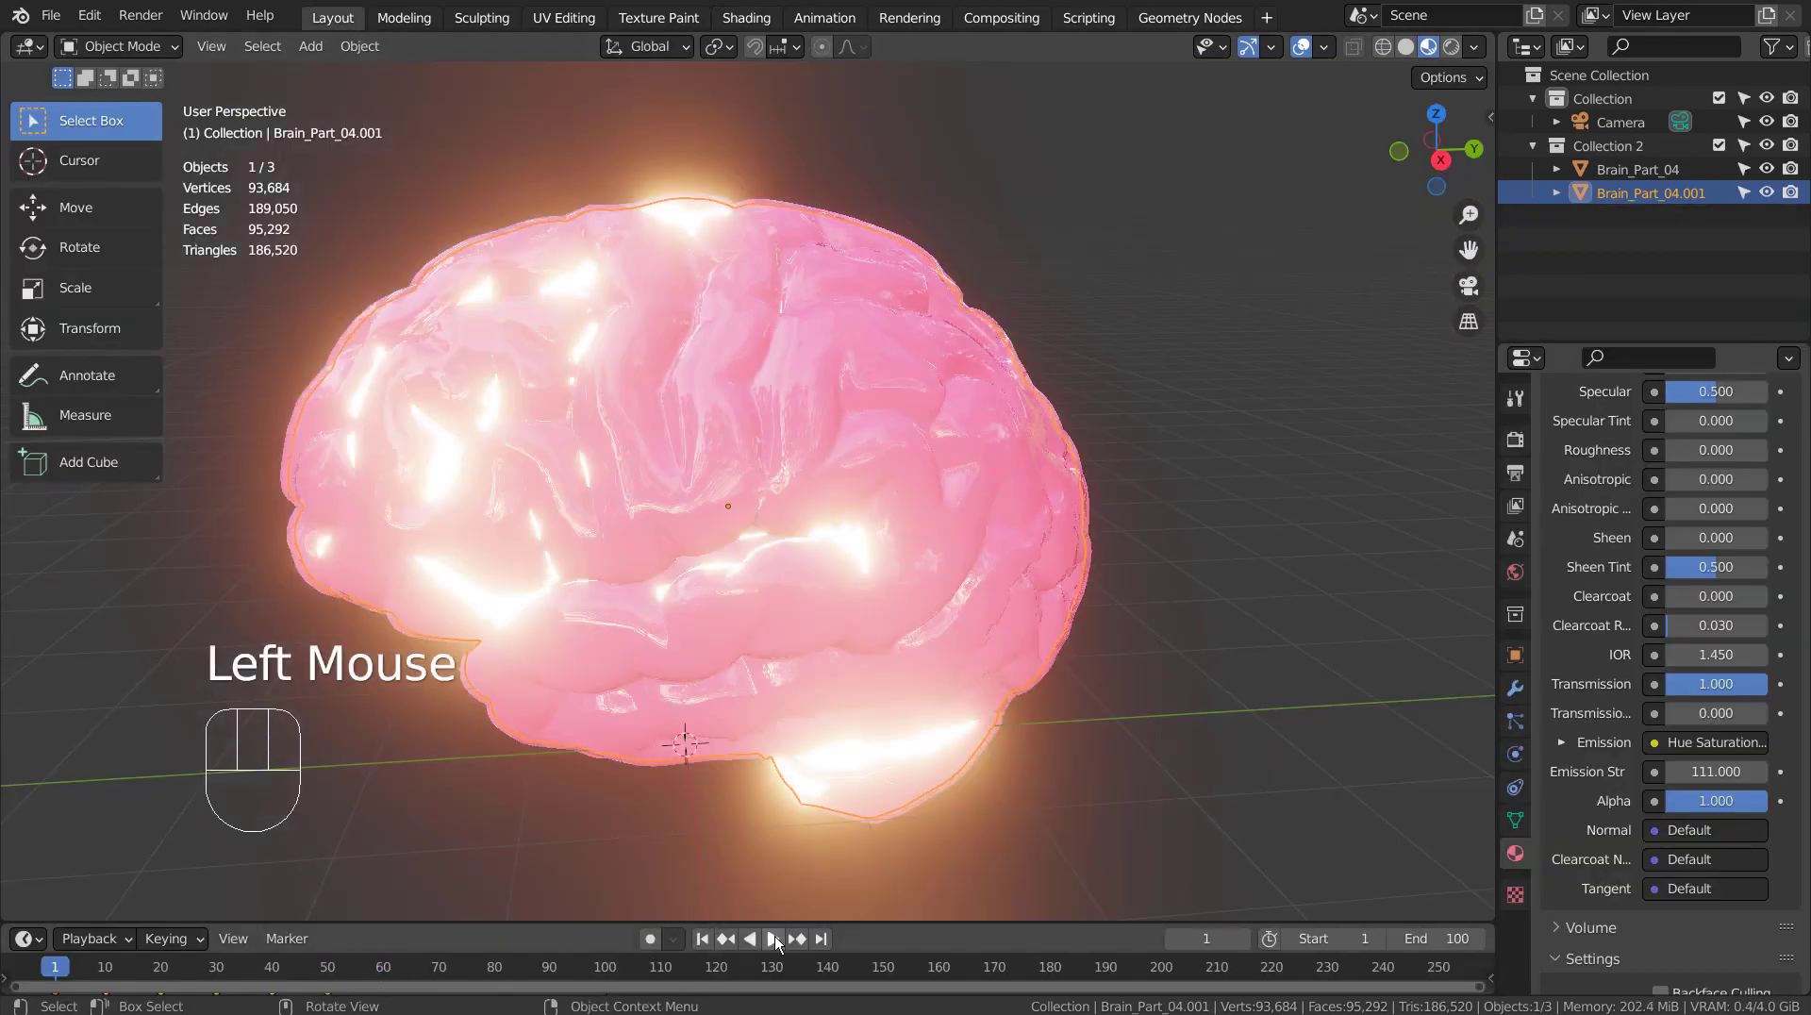
click(774, 938)
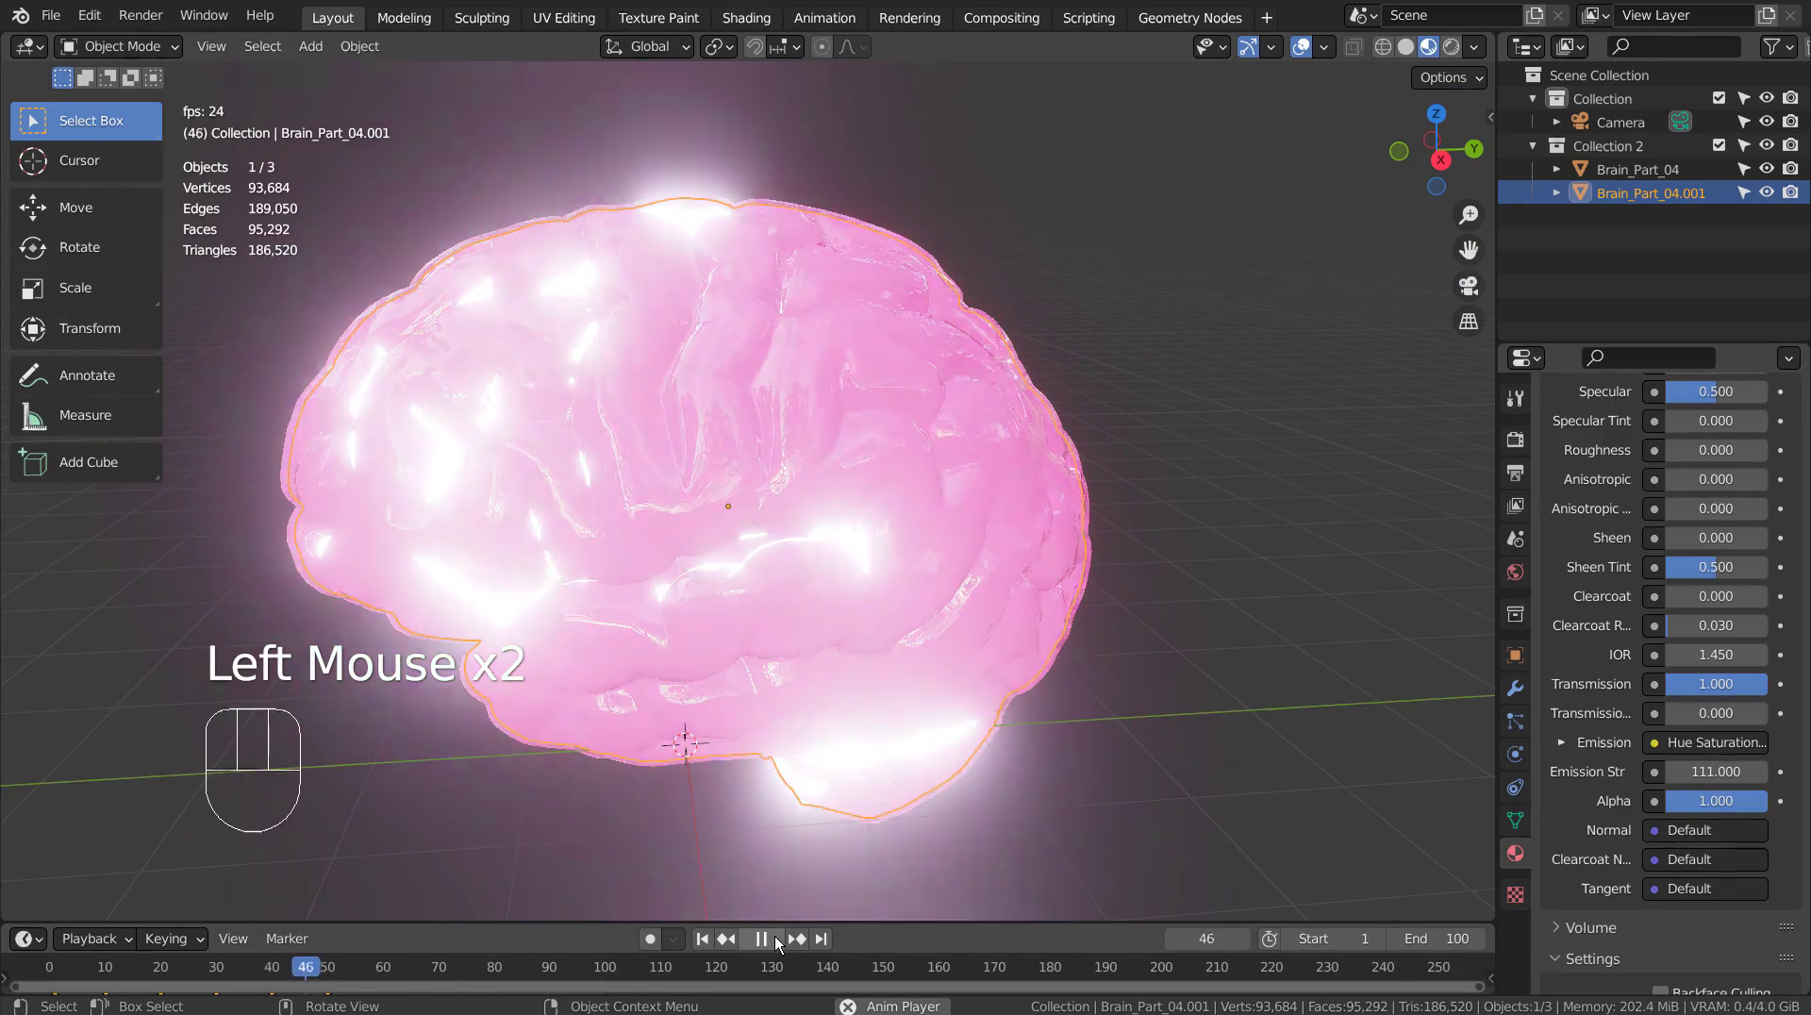
click(773, 938)
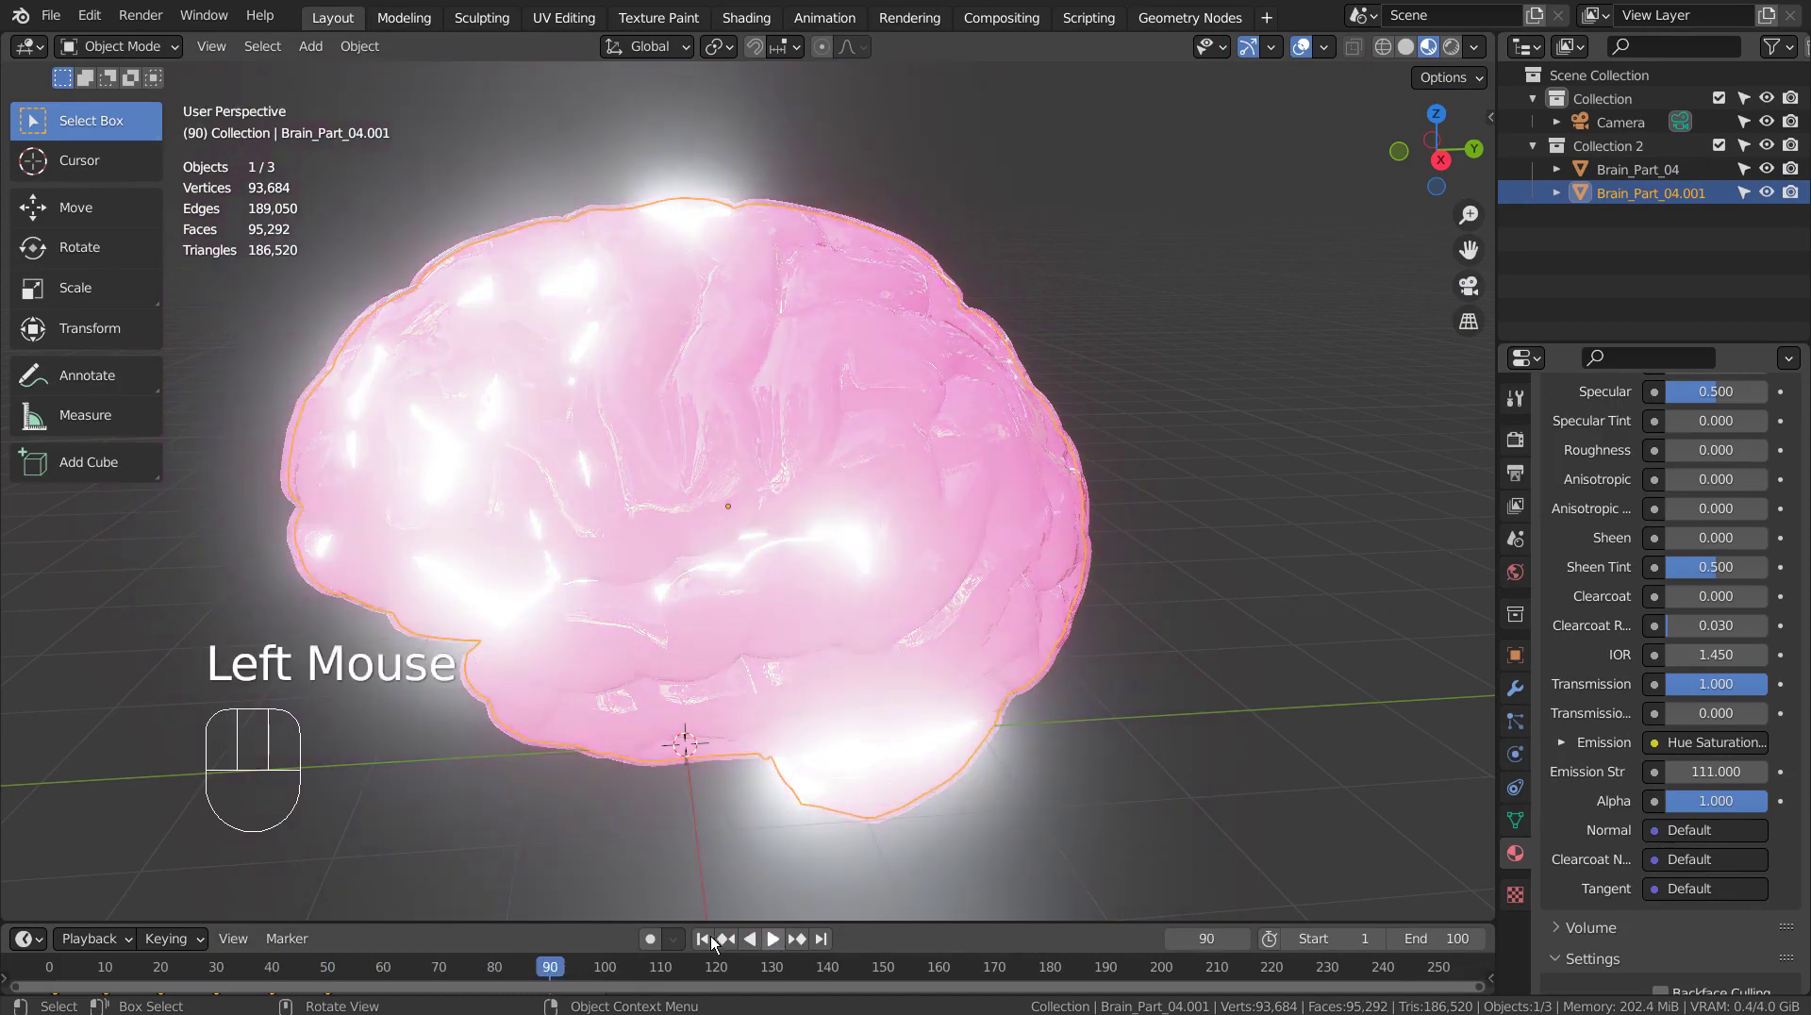
- At frame 60, set the Hue/Saturation node's Color swatch to pink
click(383, 971)
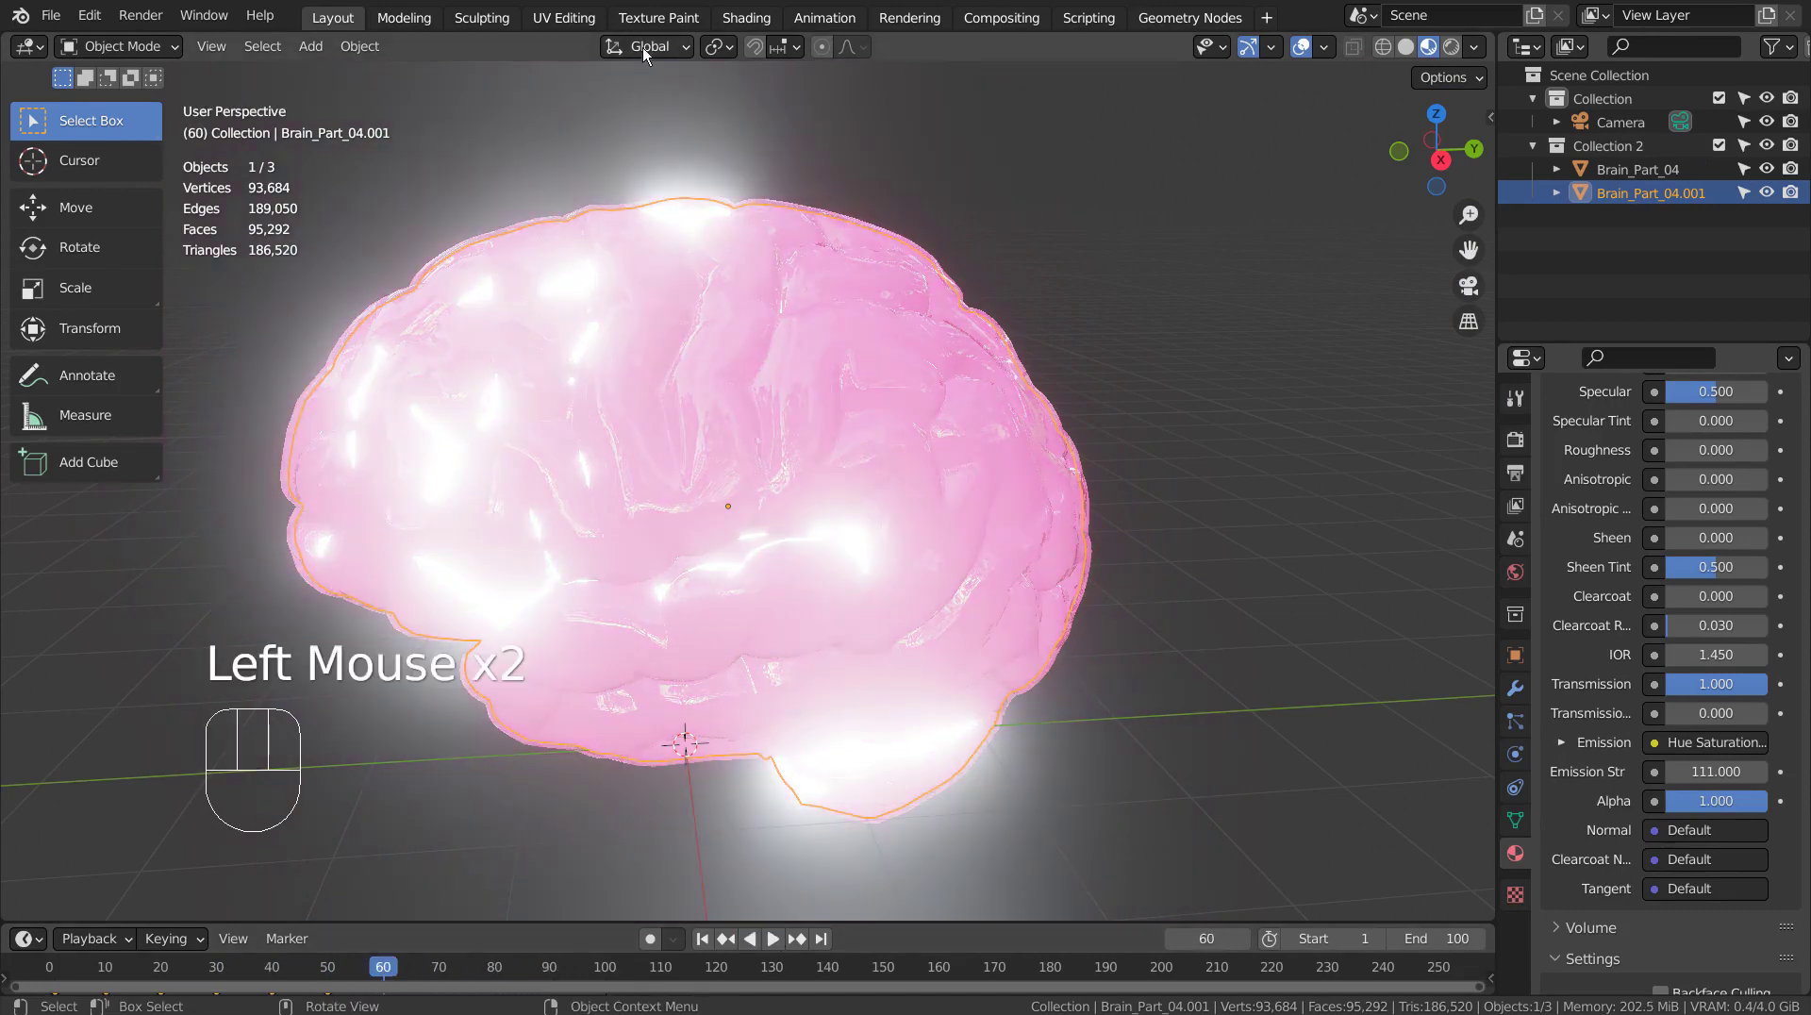
click(743, 18)
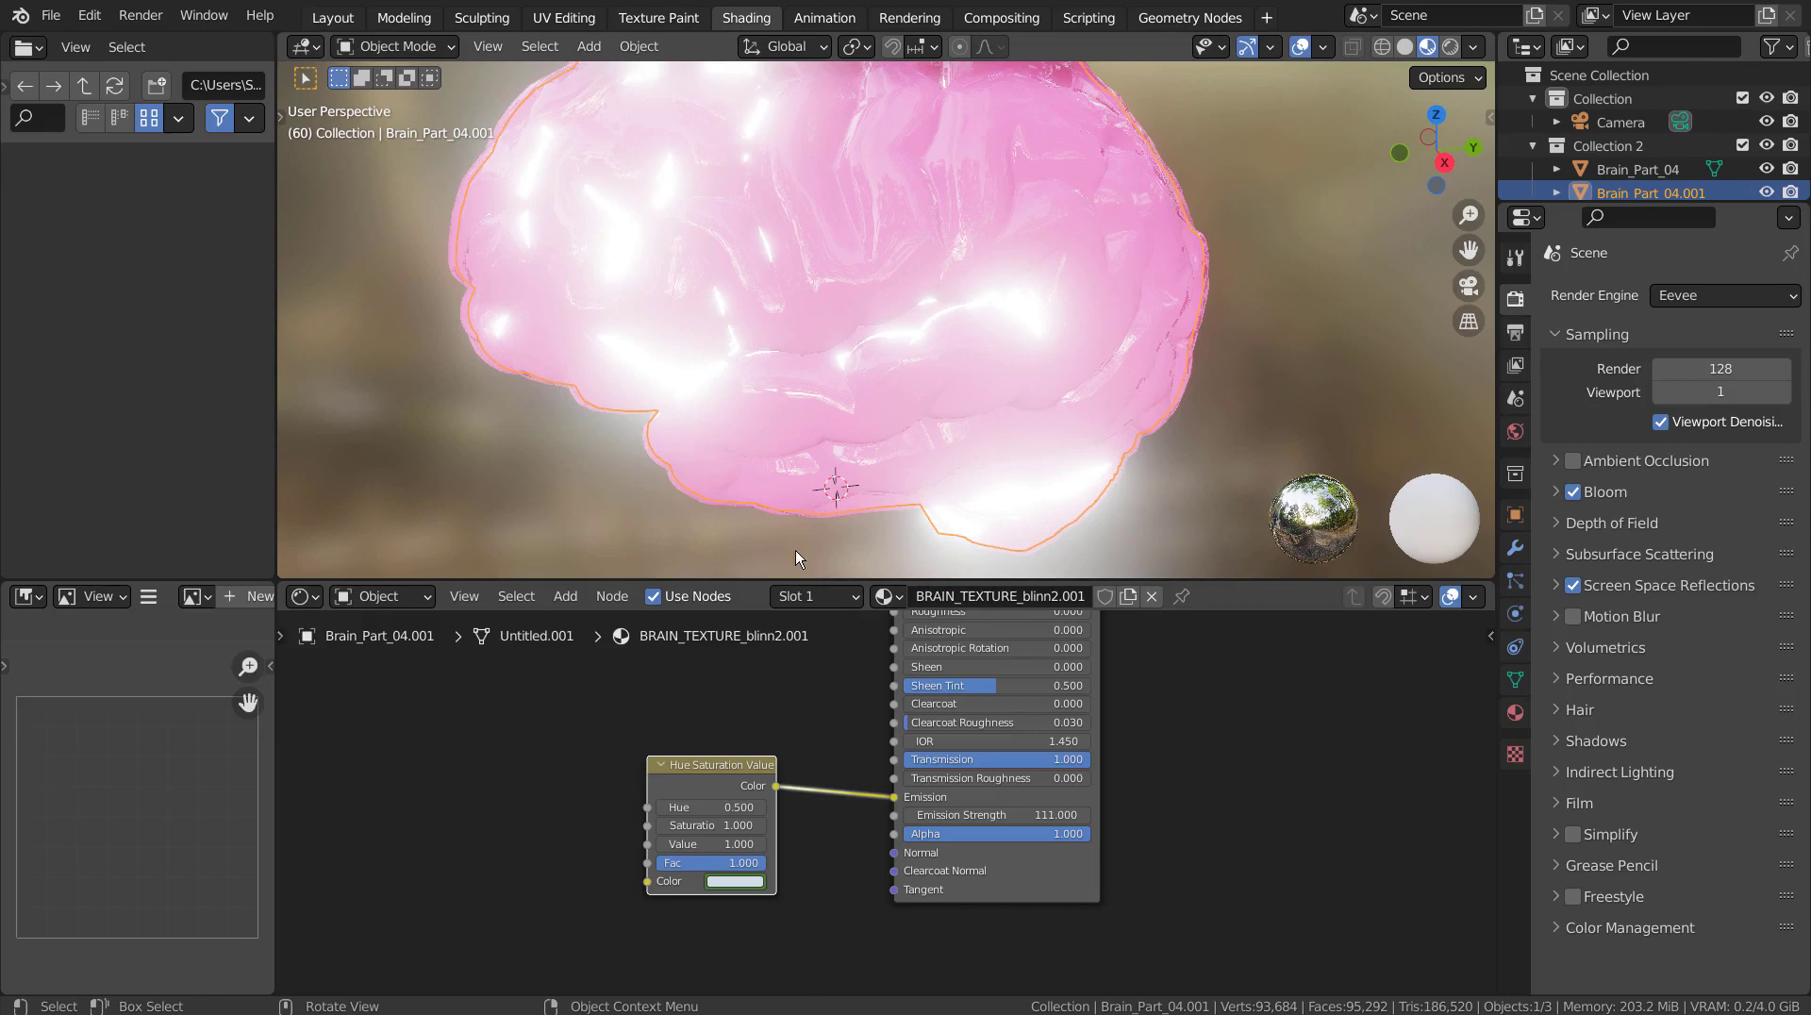
click(734, 881)
click(799, 732)
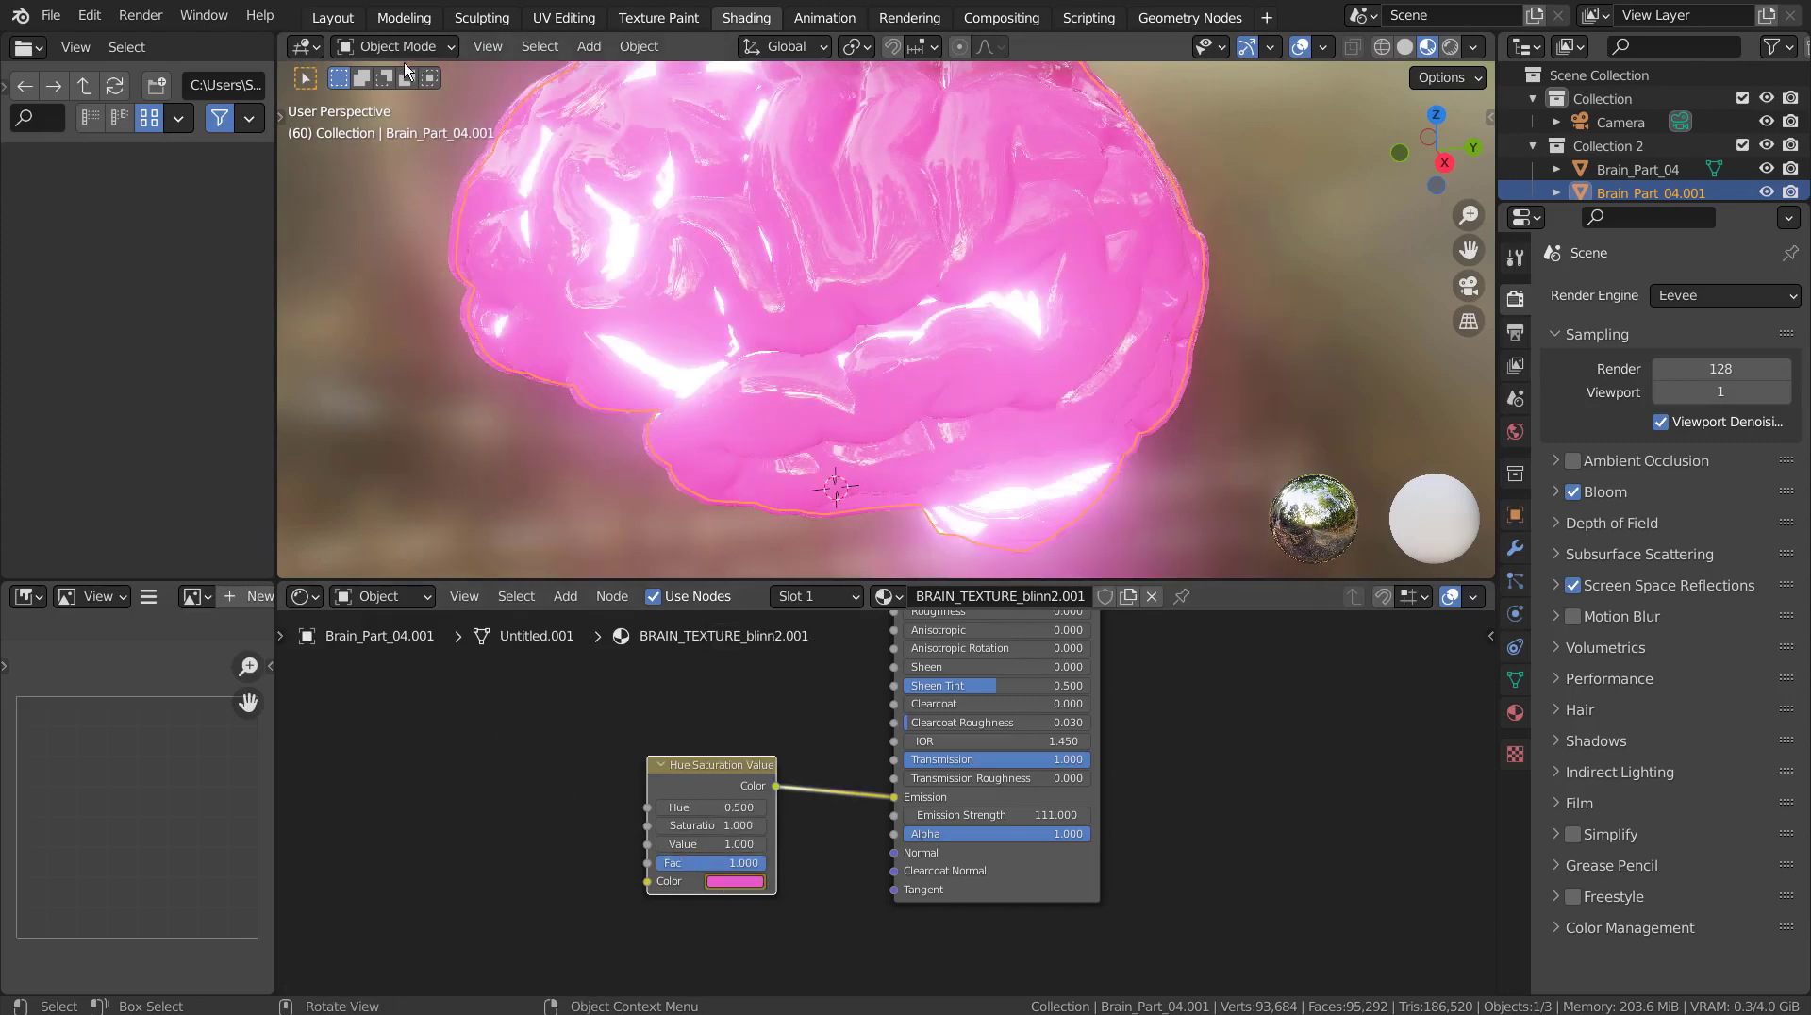
- At frame 70, change the Hue/Saturation glow colour to a lighter pink
click(354, 21)
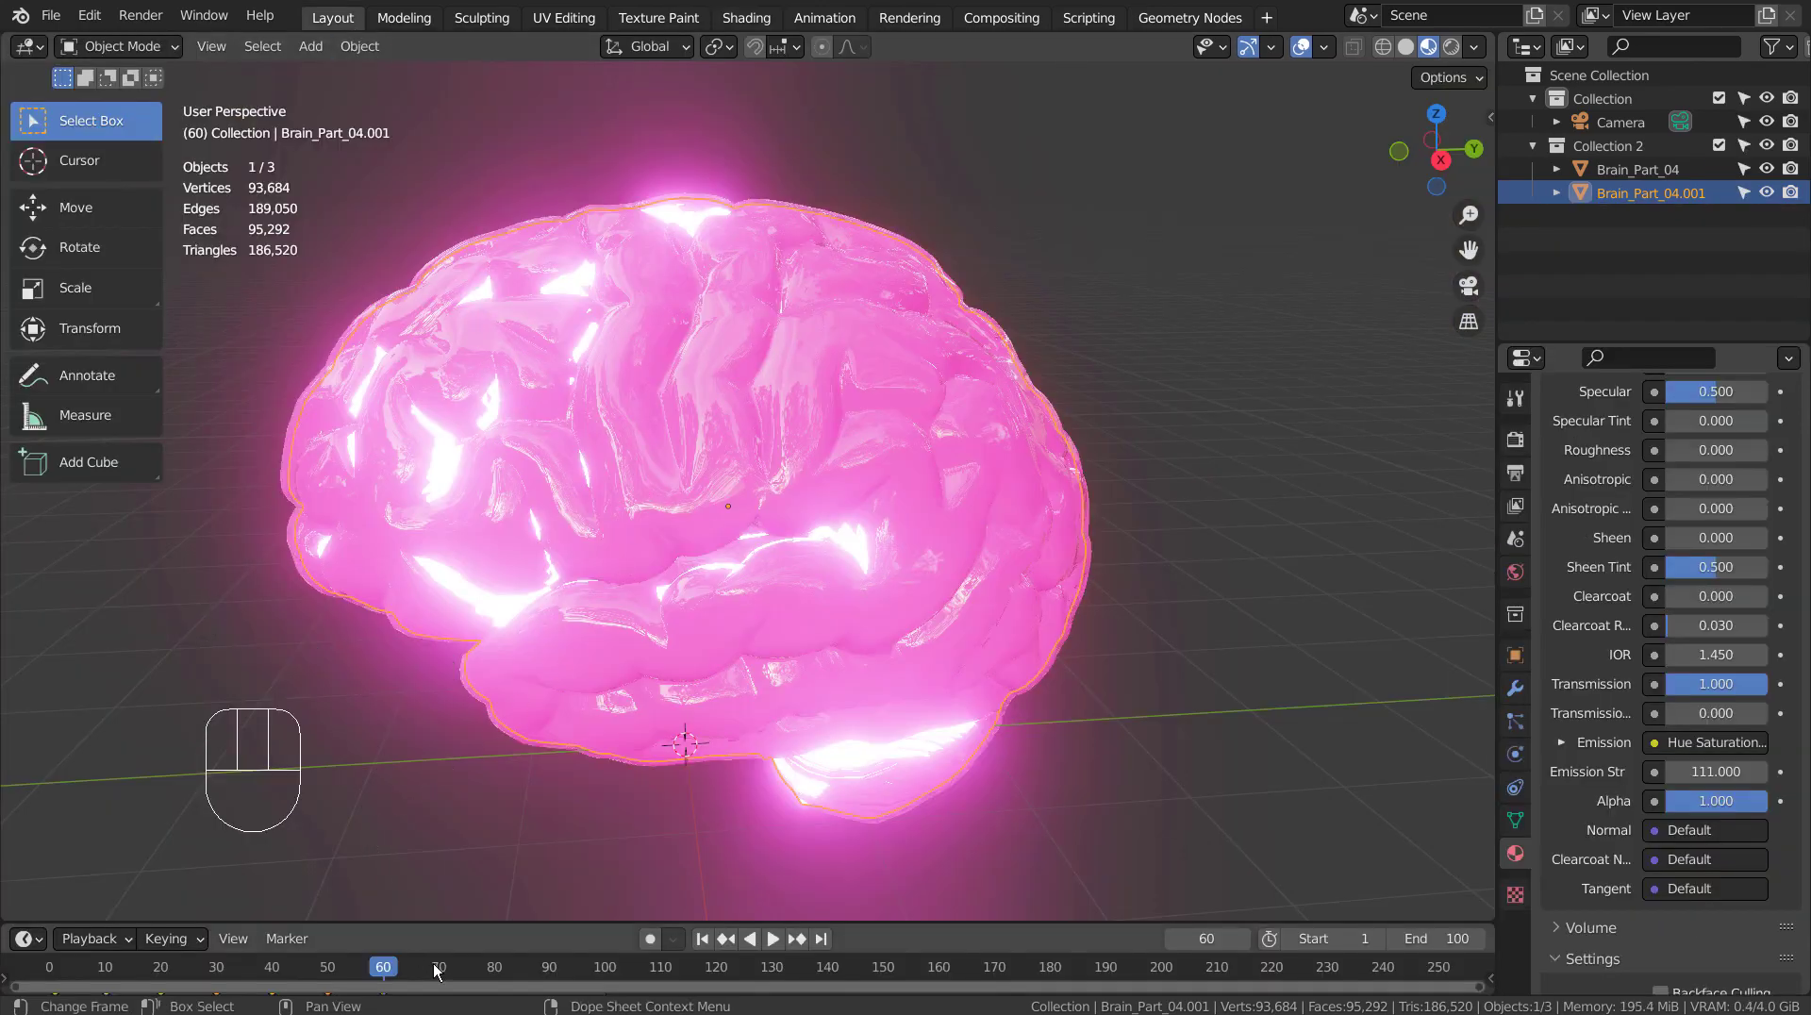
click(772, 939)
click(437, 967)
drag(436, 966, 438, 976)
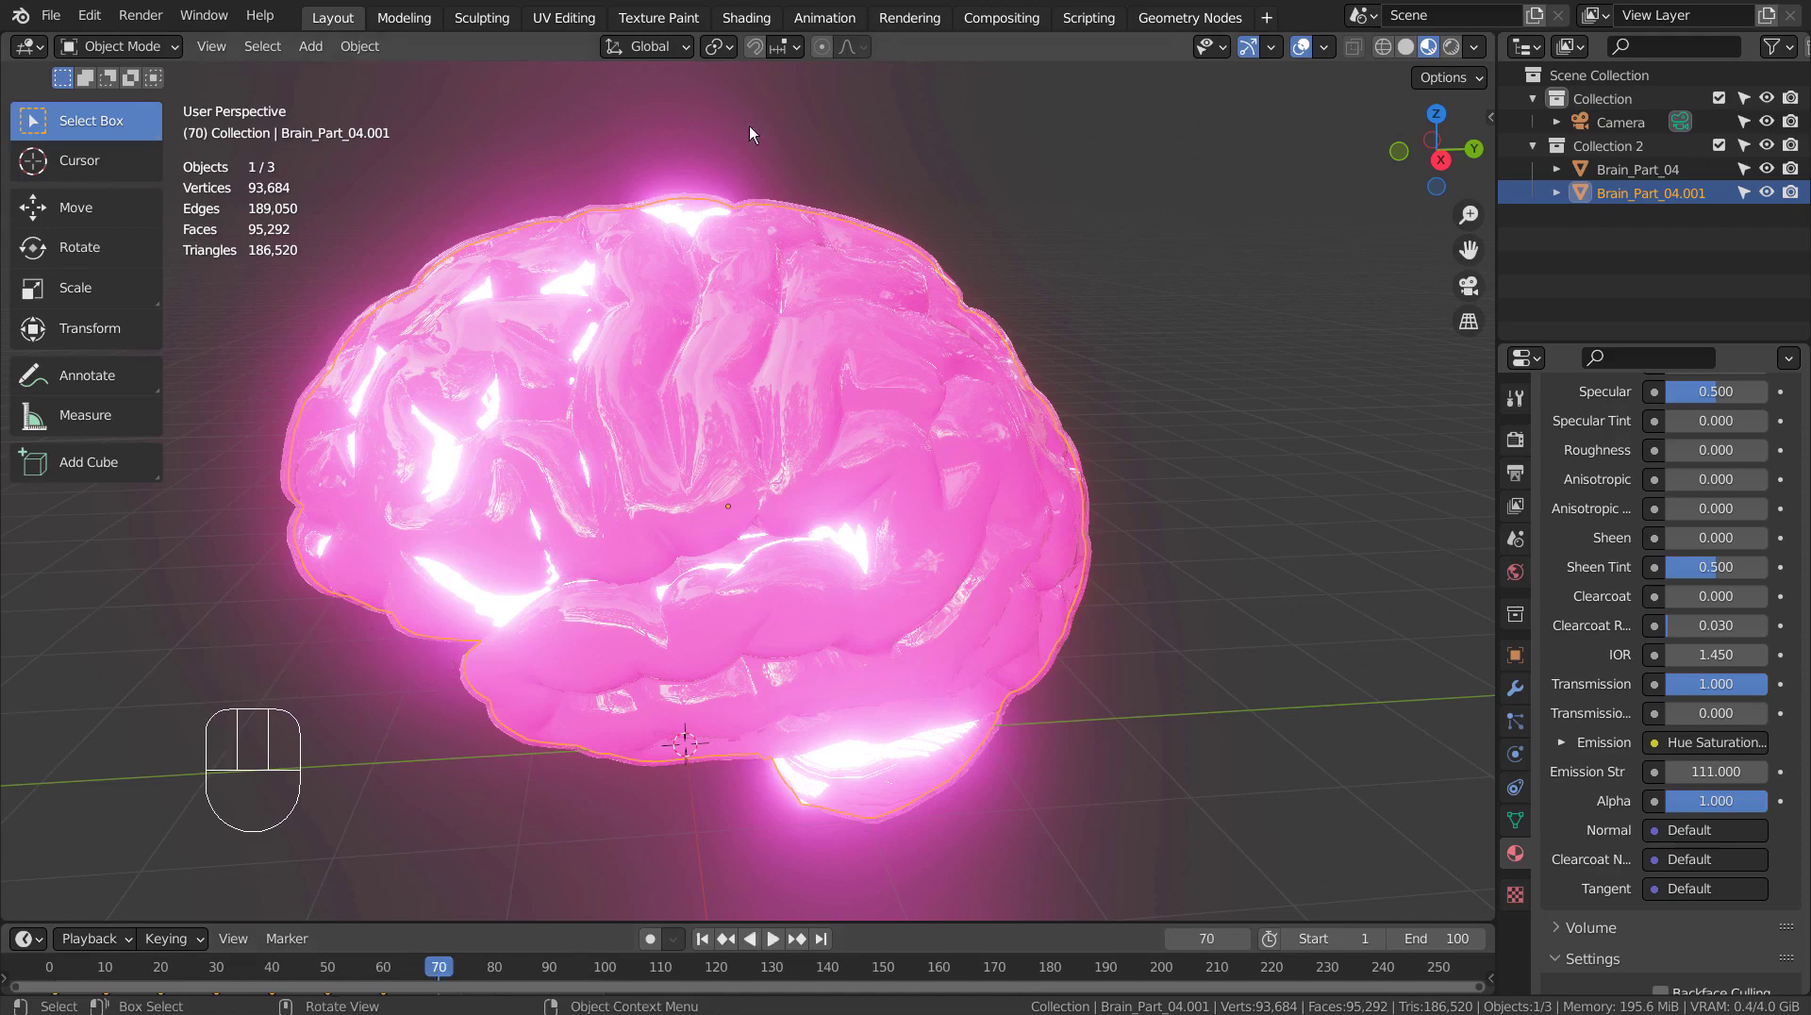
click(747, 18)
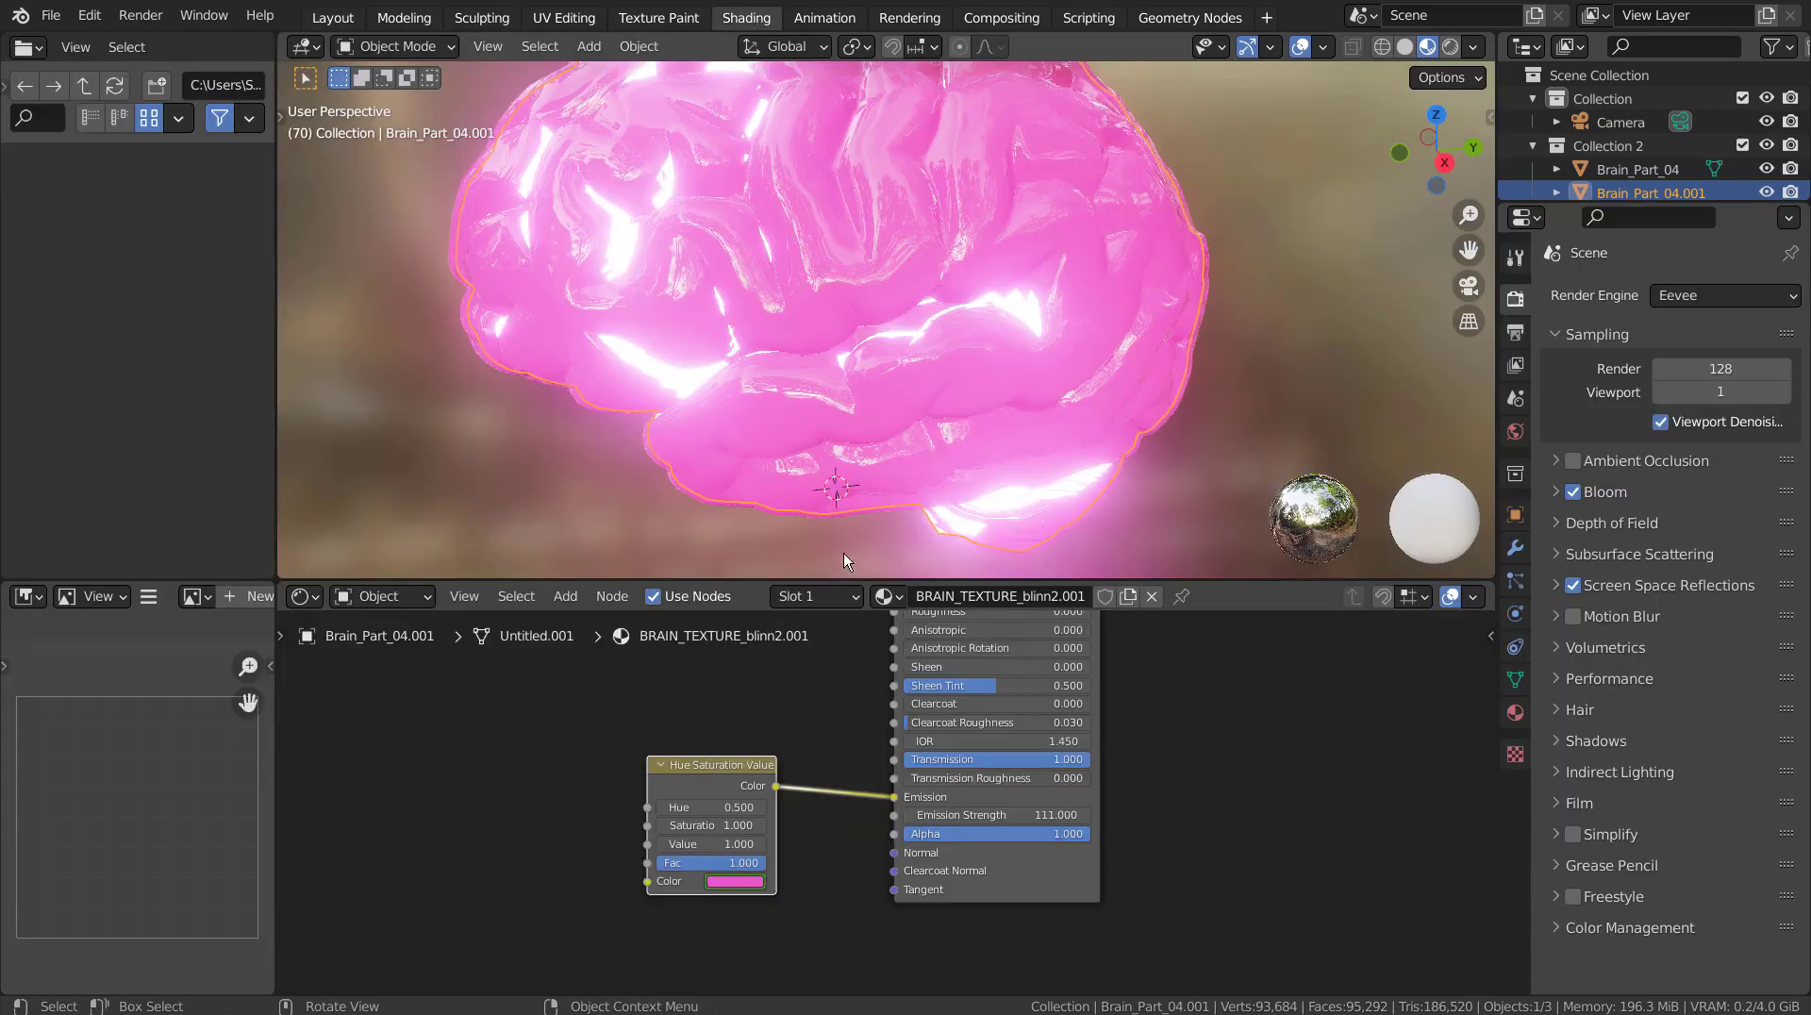
click(736, 879)
click(809, 666)
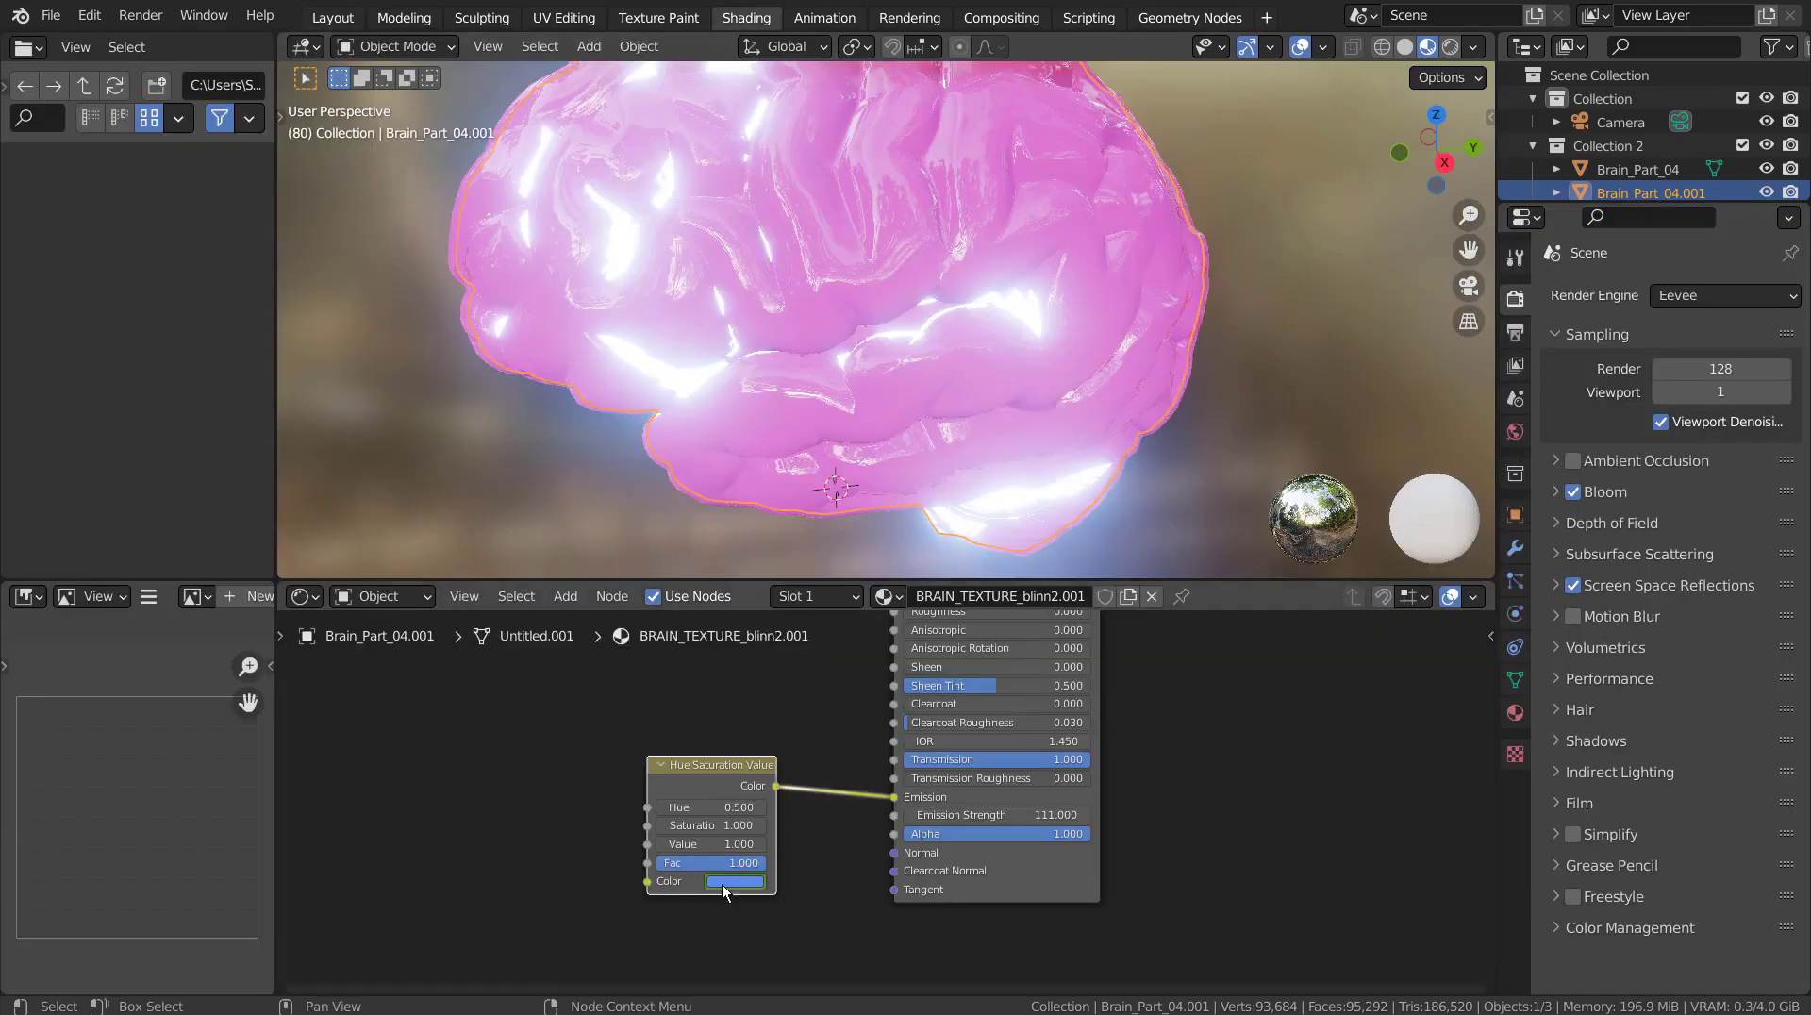
- Set the glow colour to red at frame 80 and red E7354C at frame 90
click(735, 879)
click(795, 734)
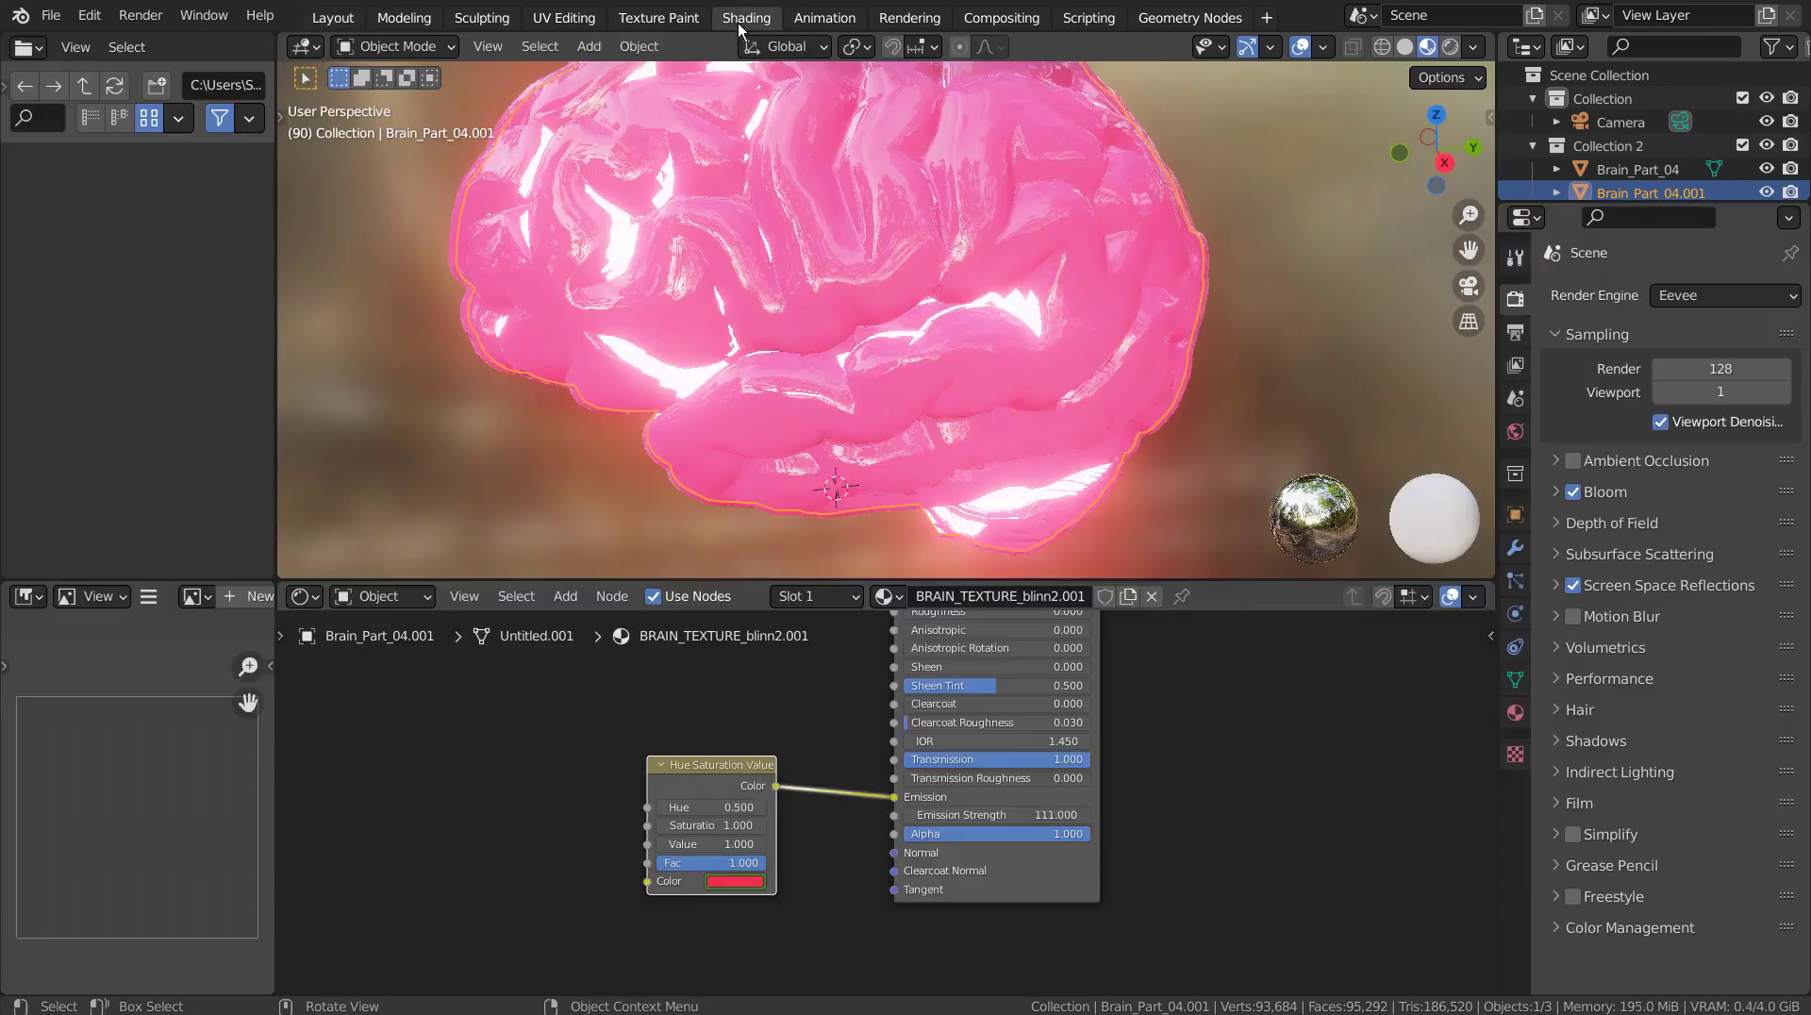
click(735, 879)
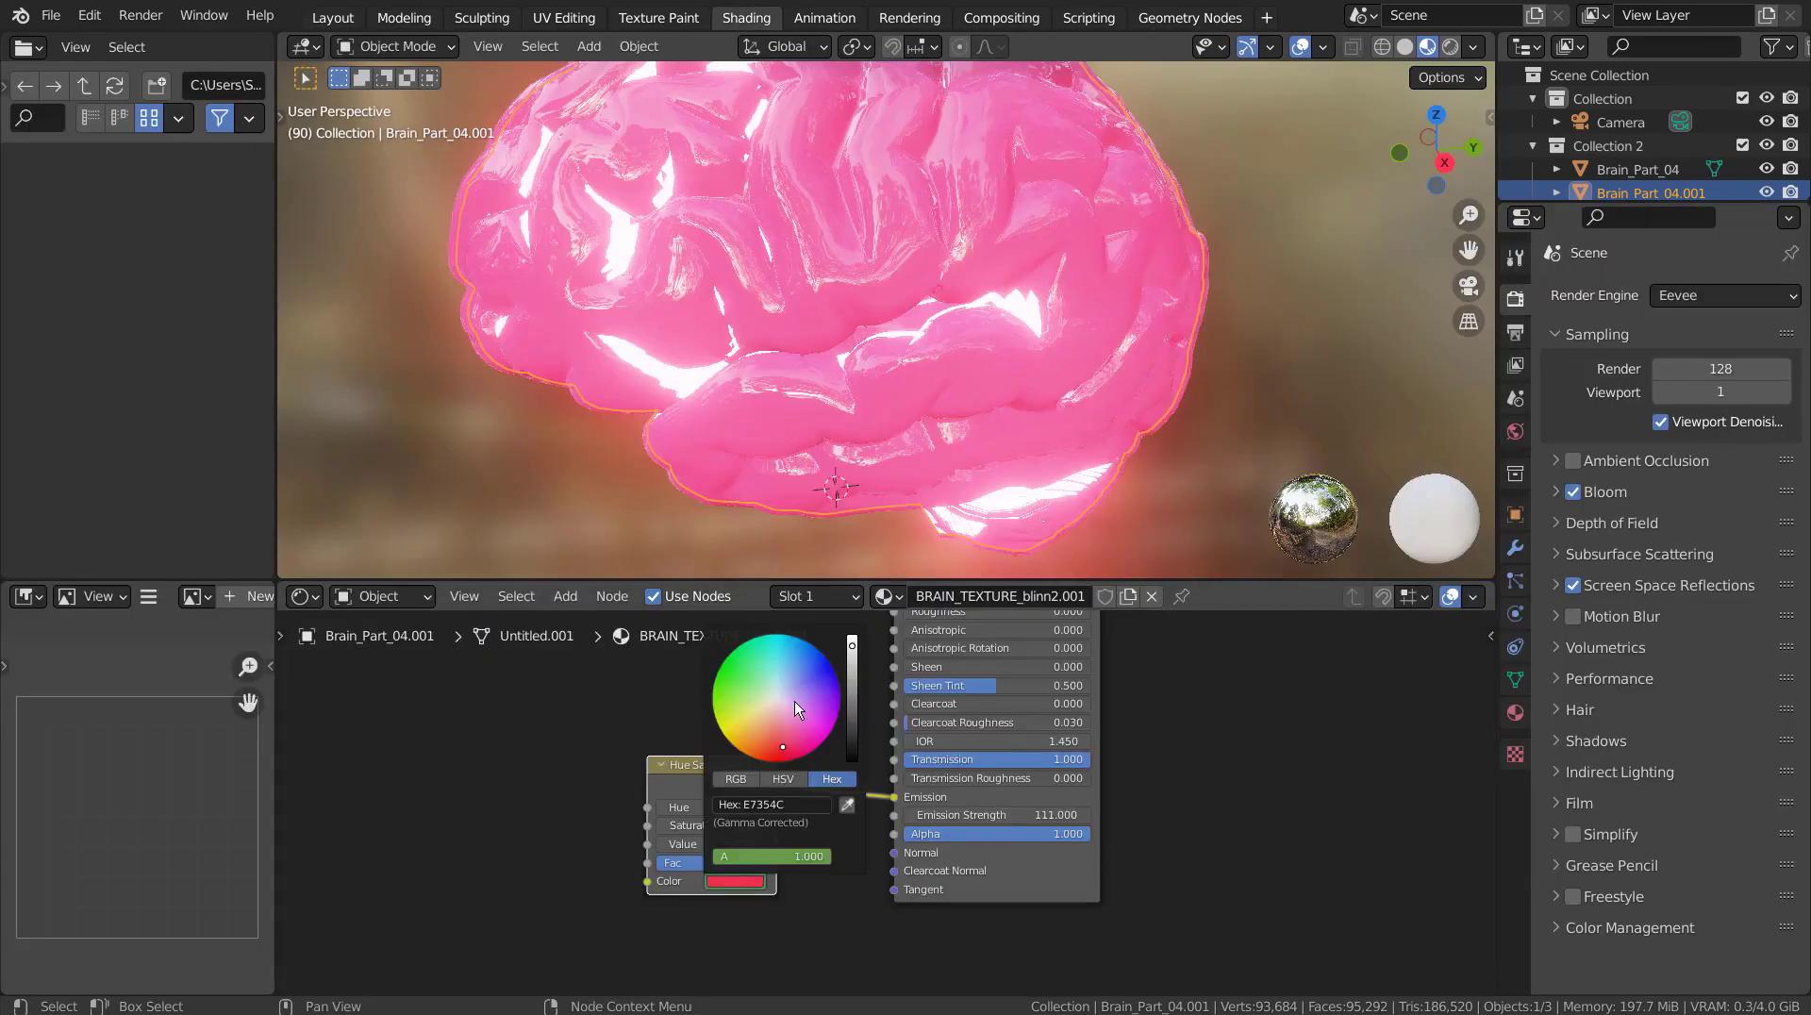
click(795, 702)
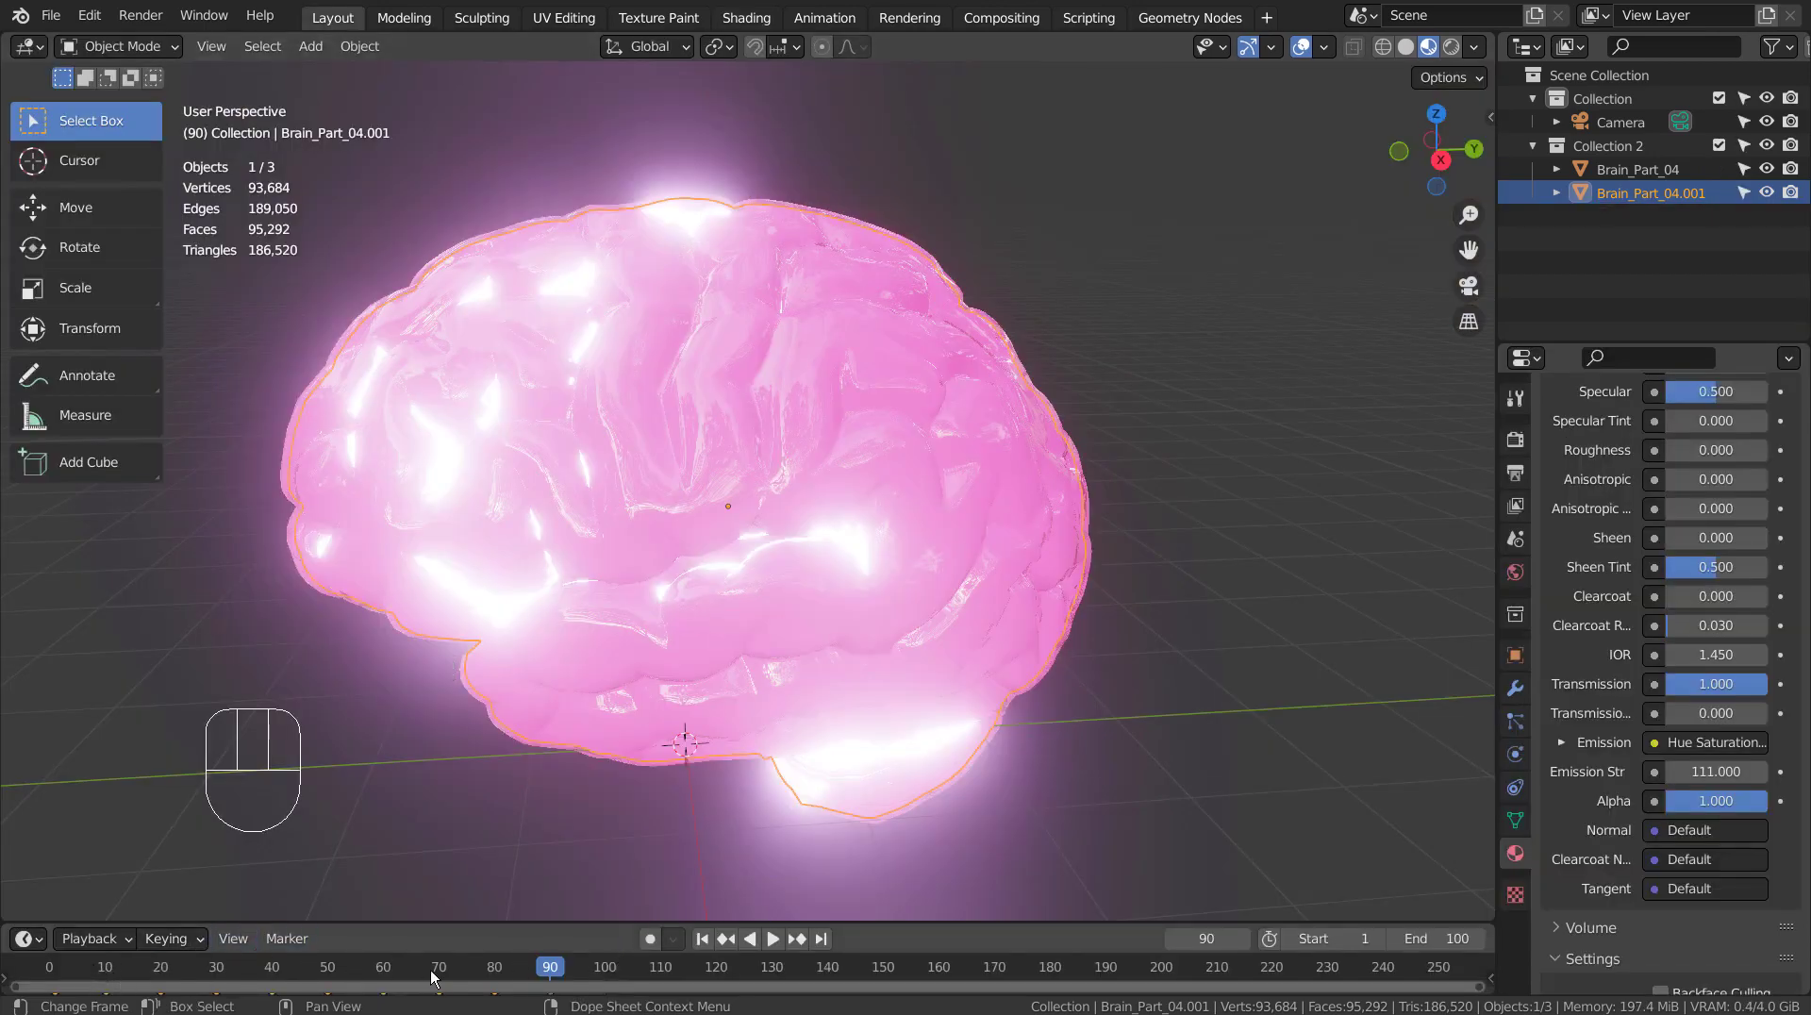
- At frame 1, copy the Hue/Saturation colour's hex value E7A273
click(702, 938)
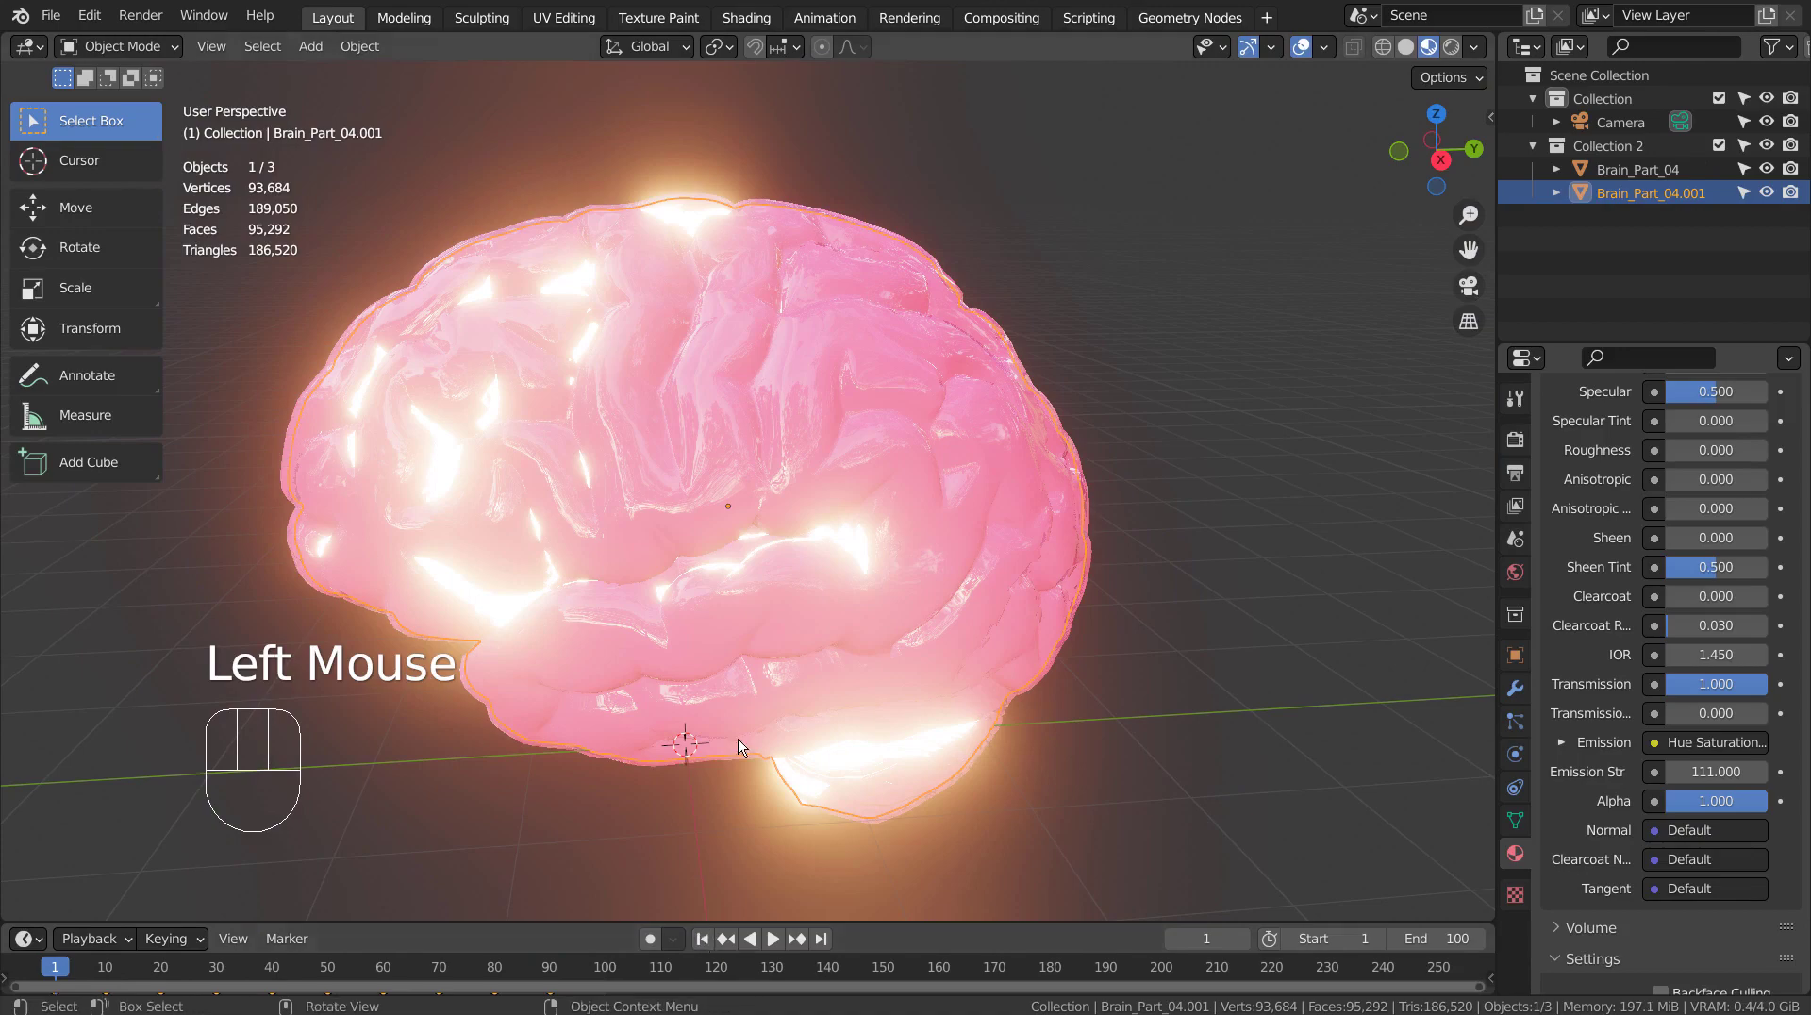
click(745, 18)
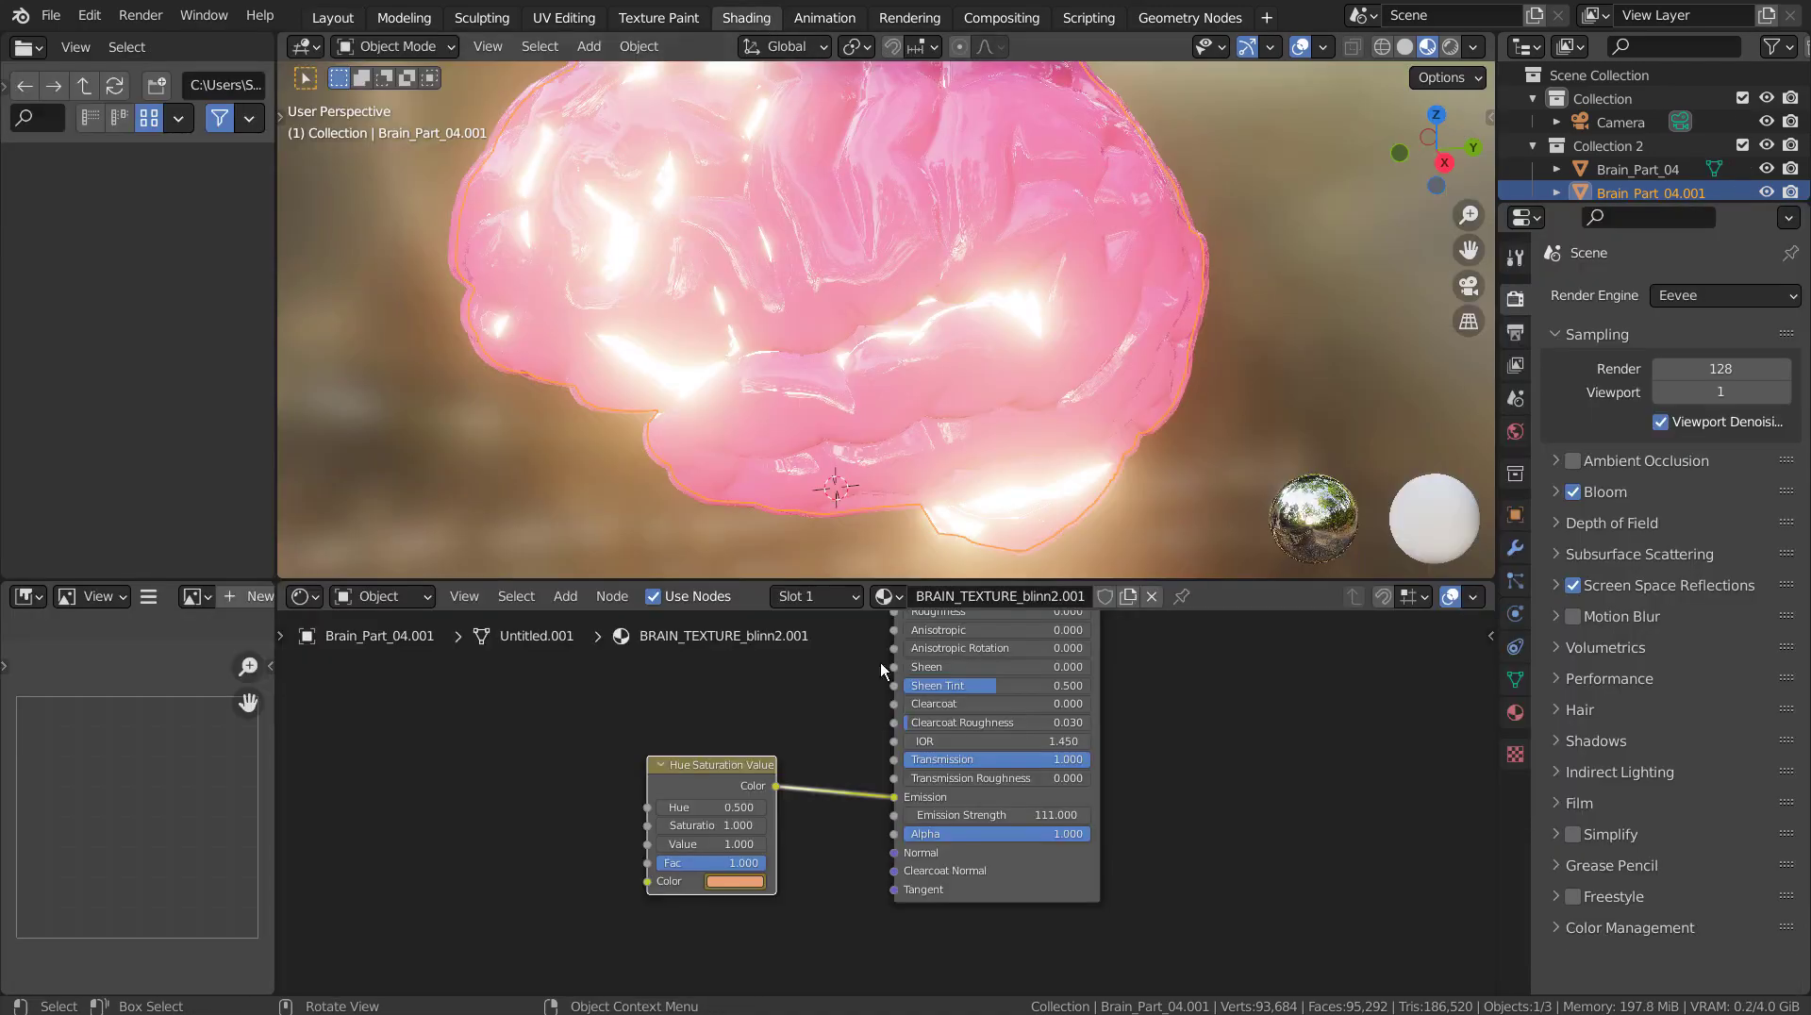
click(752, 883)
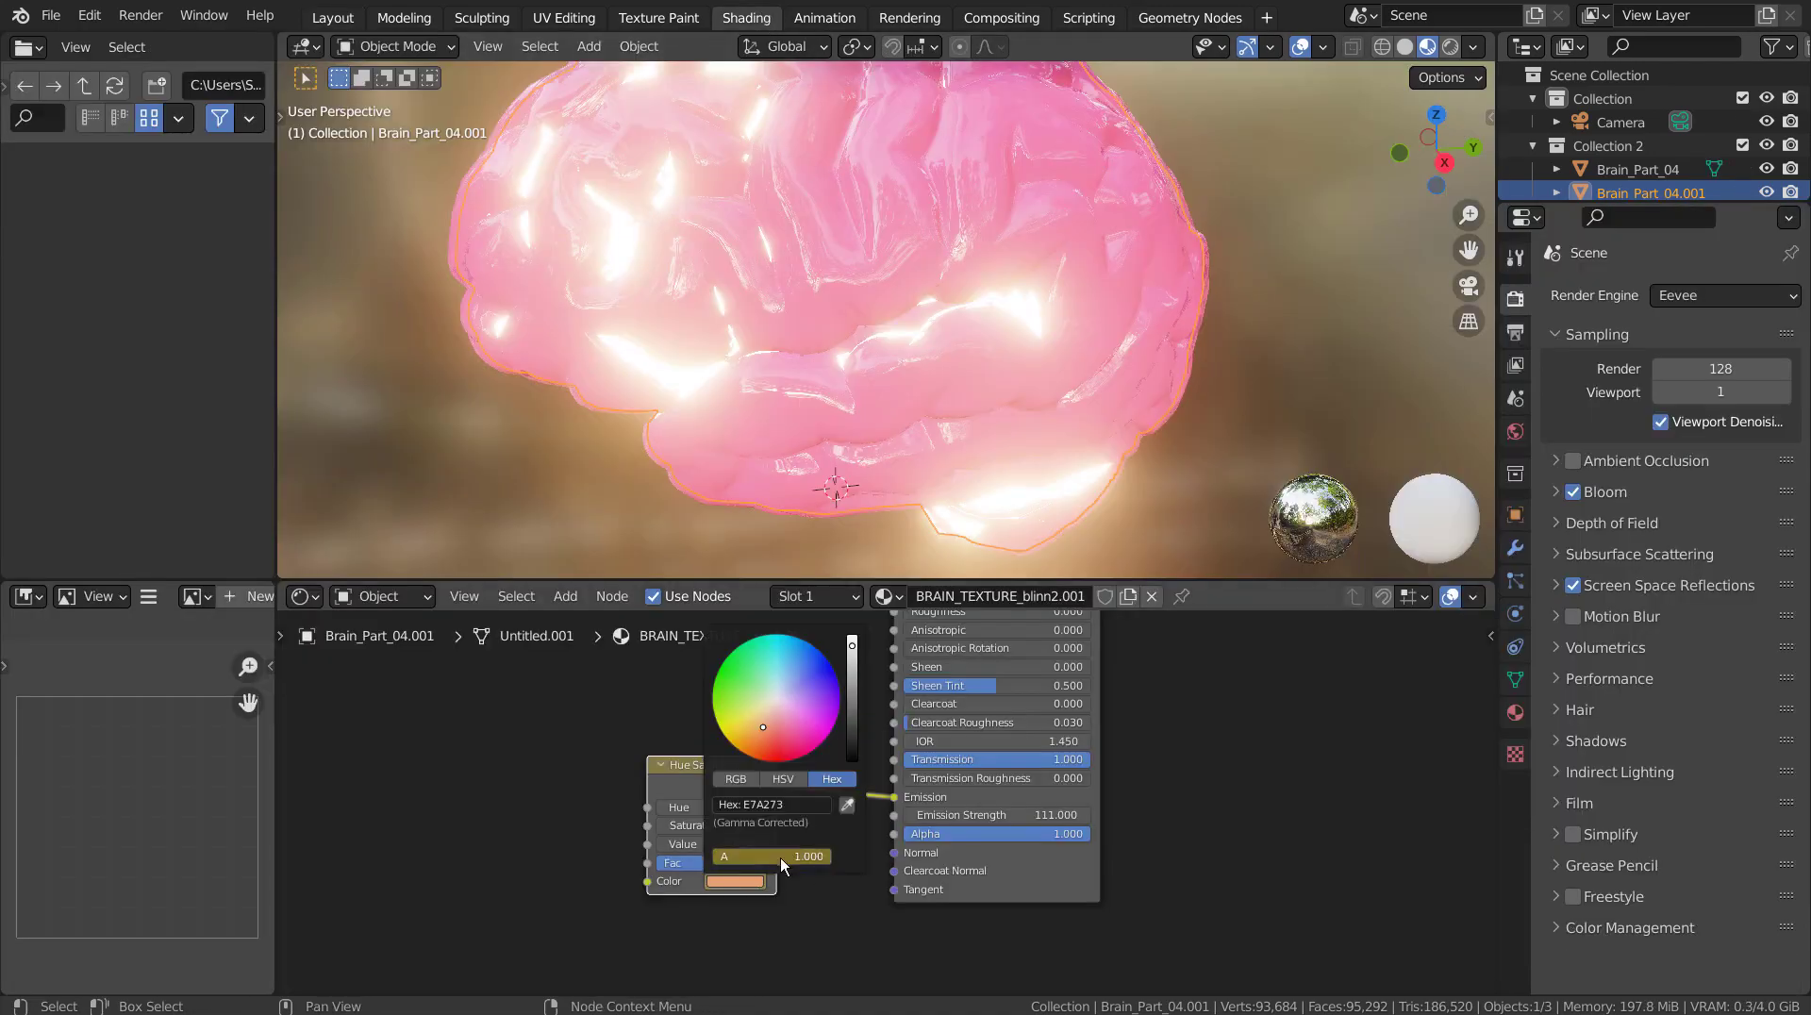
click(789, 804)
key(Return)
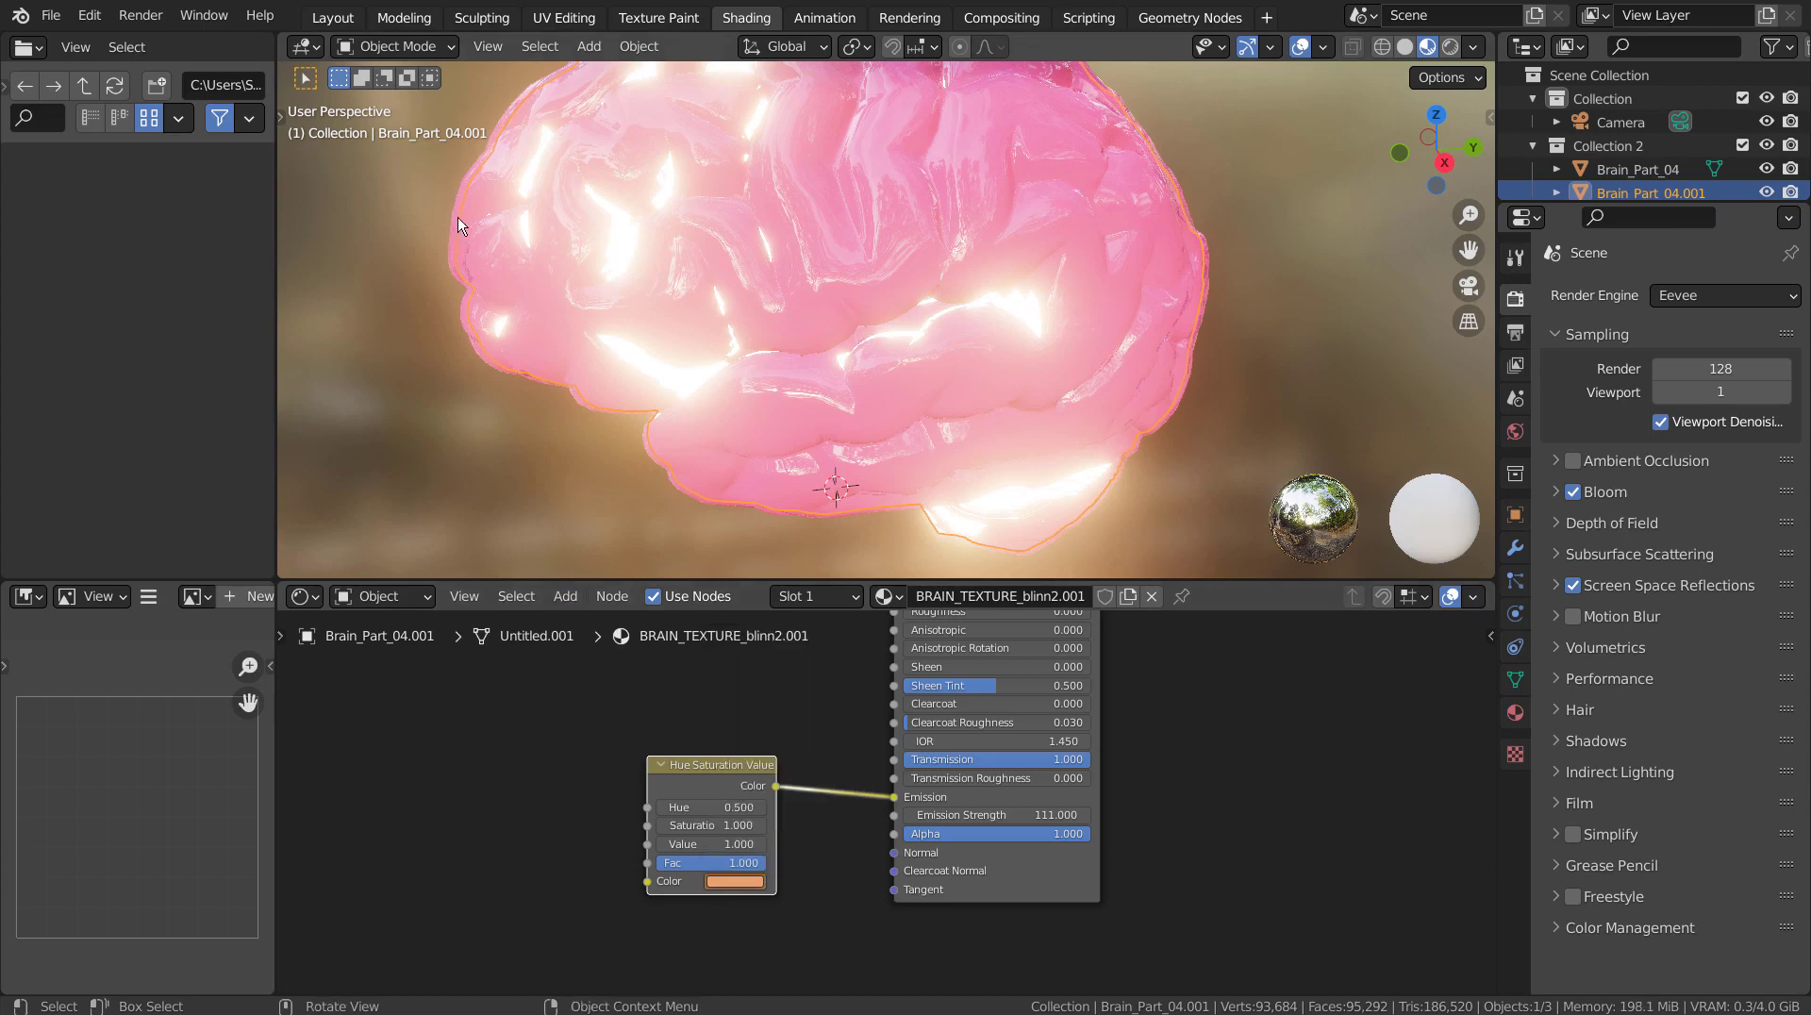
- At frame 100, paste hex E7A273 into the Hue/Saturation colour, replacing the lilac
click(334, 18)
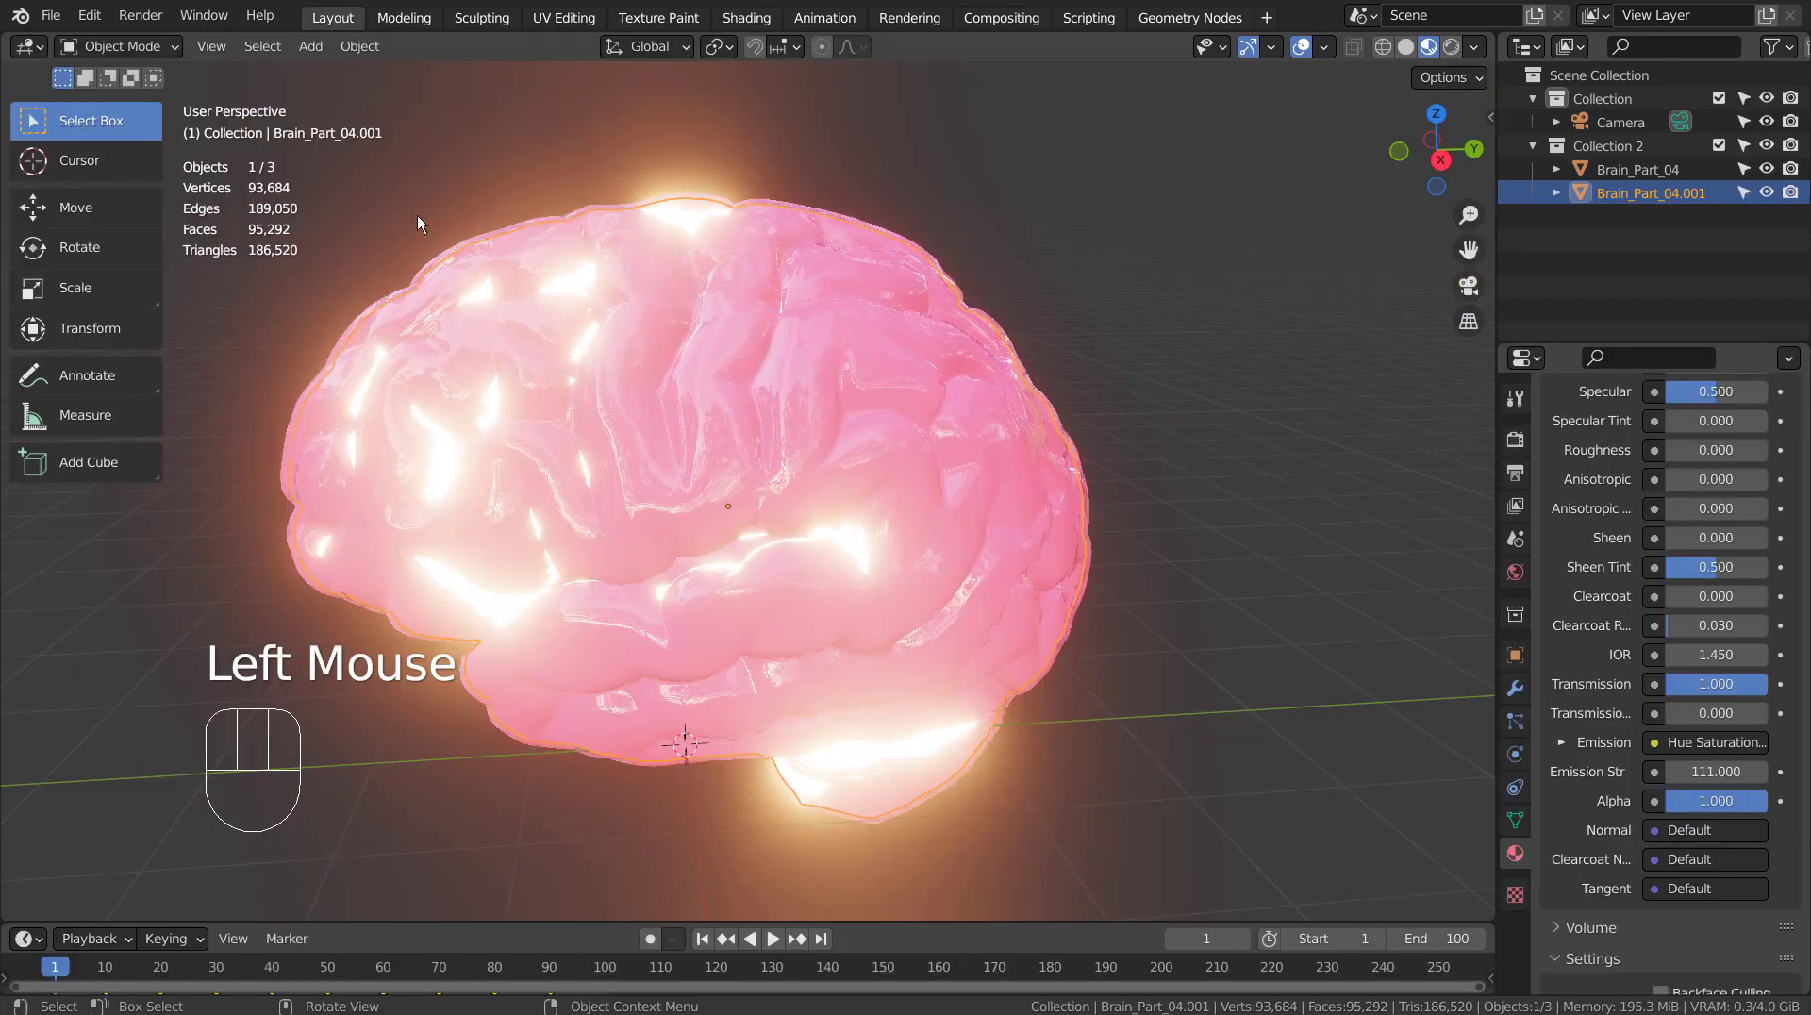
double_click(608, 980)
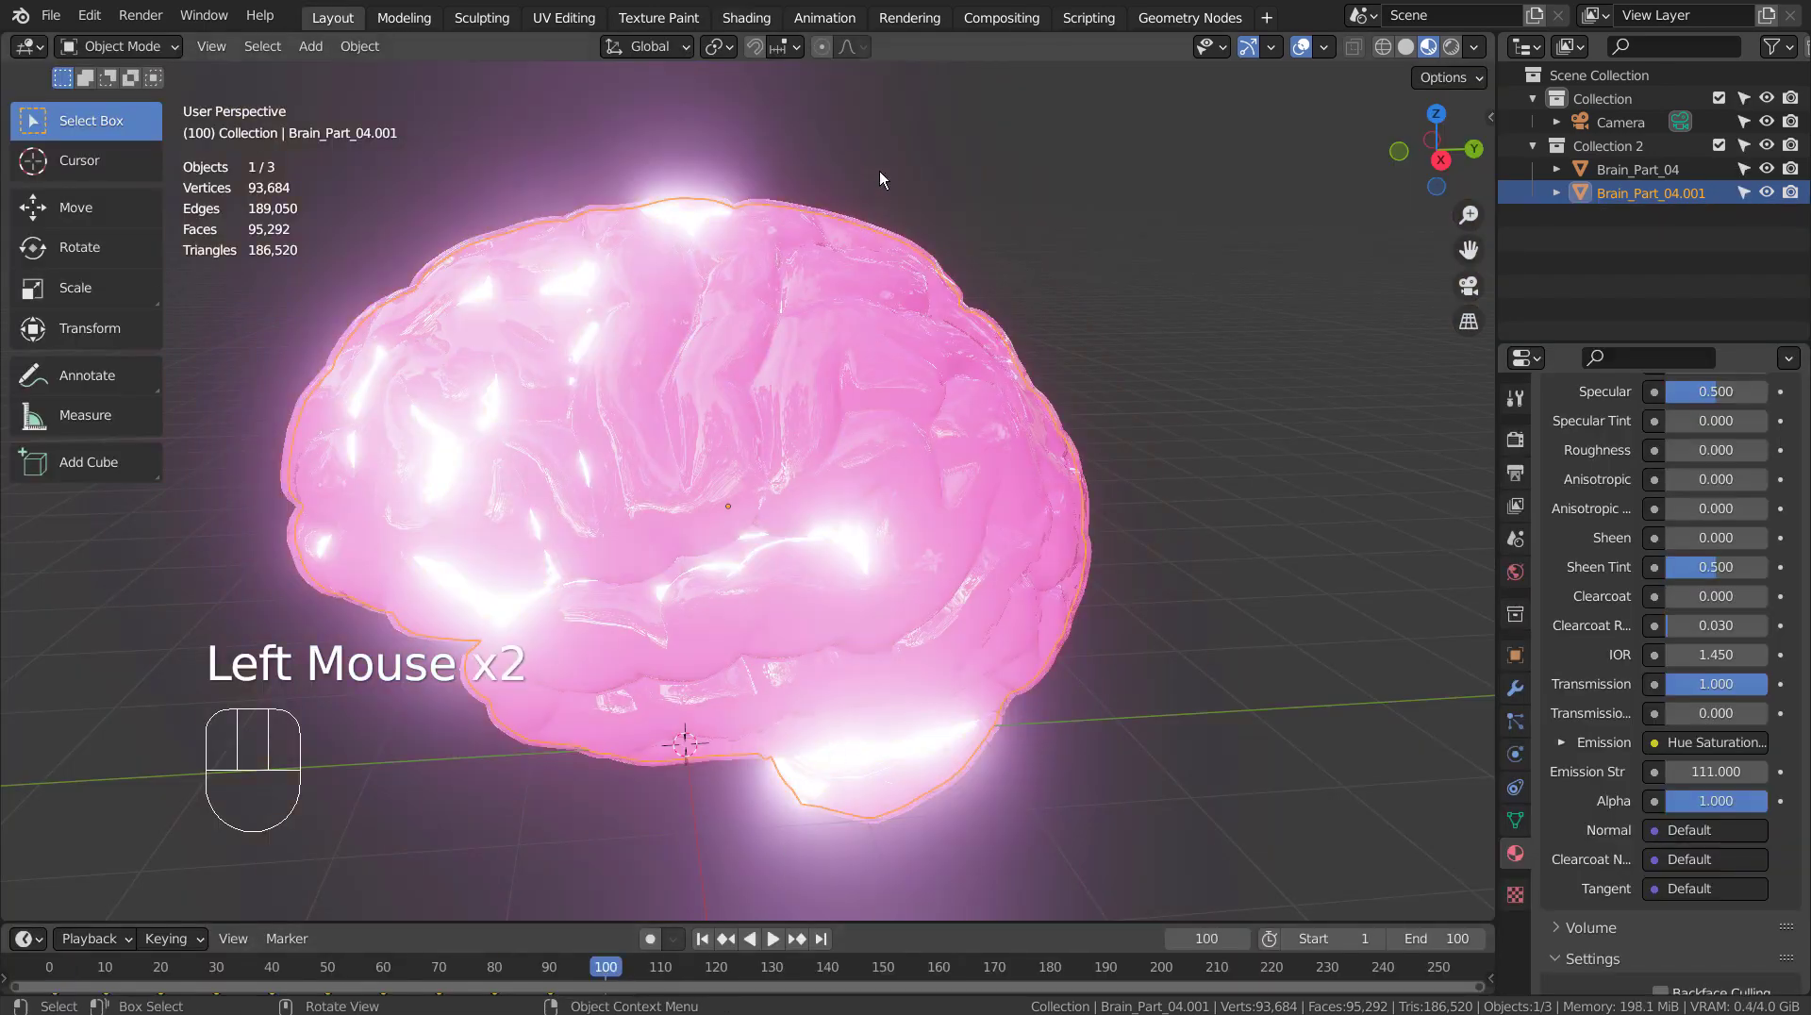
click(752, 21)
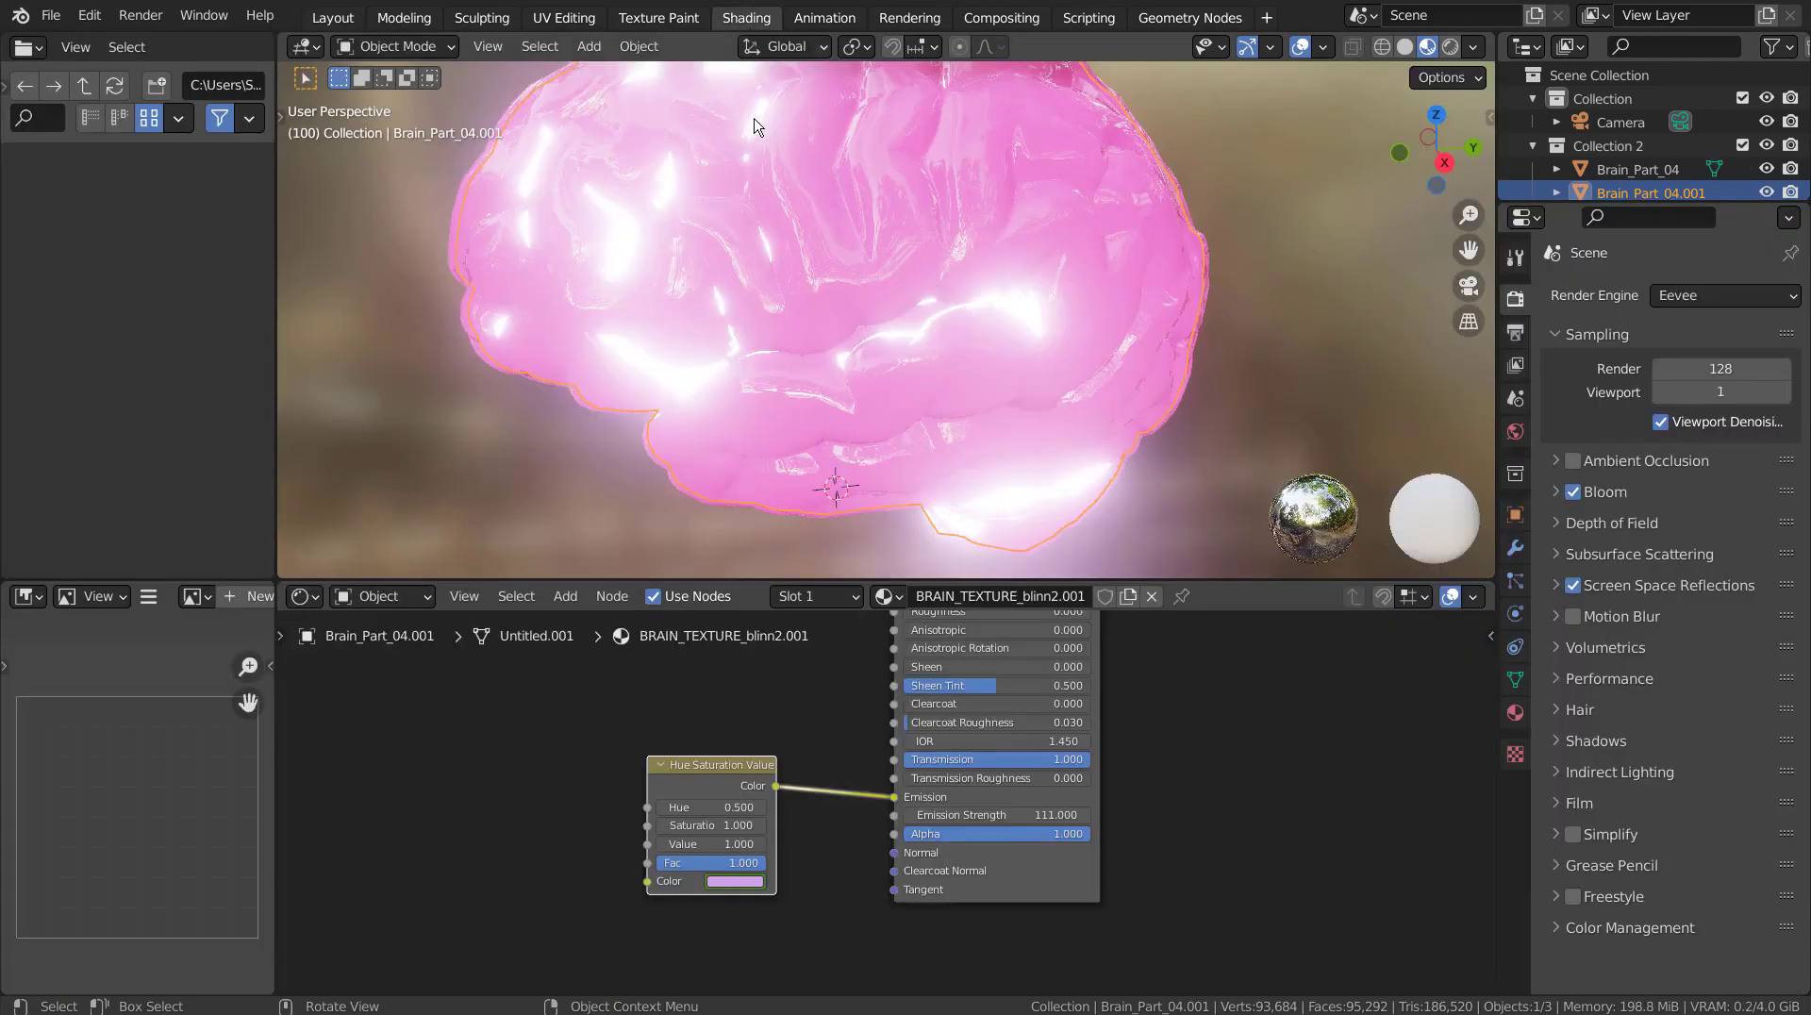
click(739, 883)
key(ctrl+v)
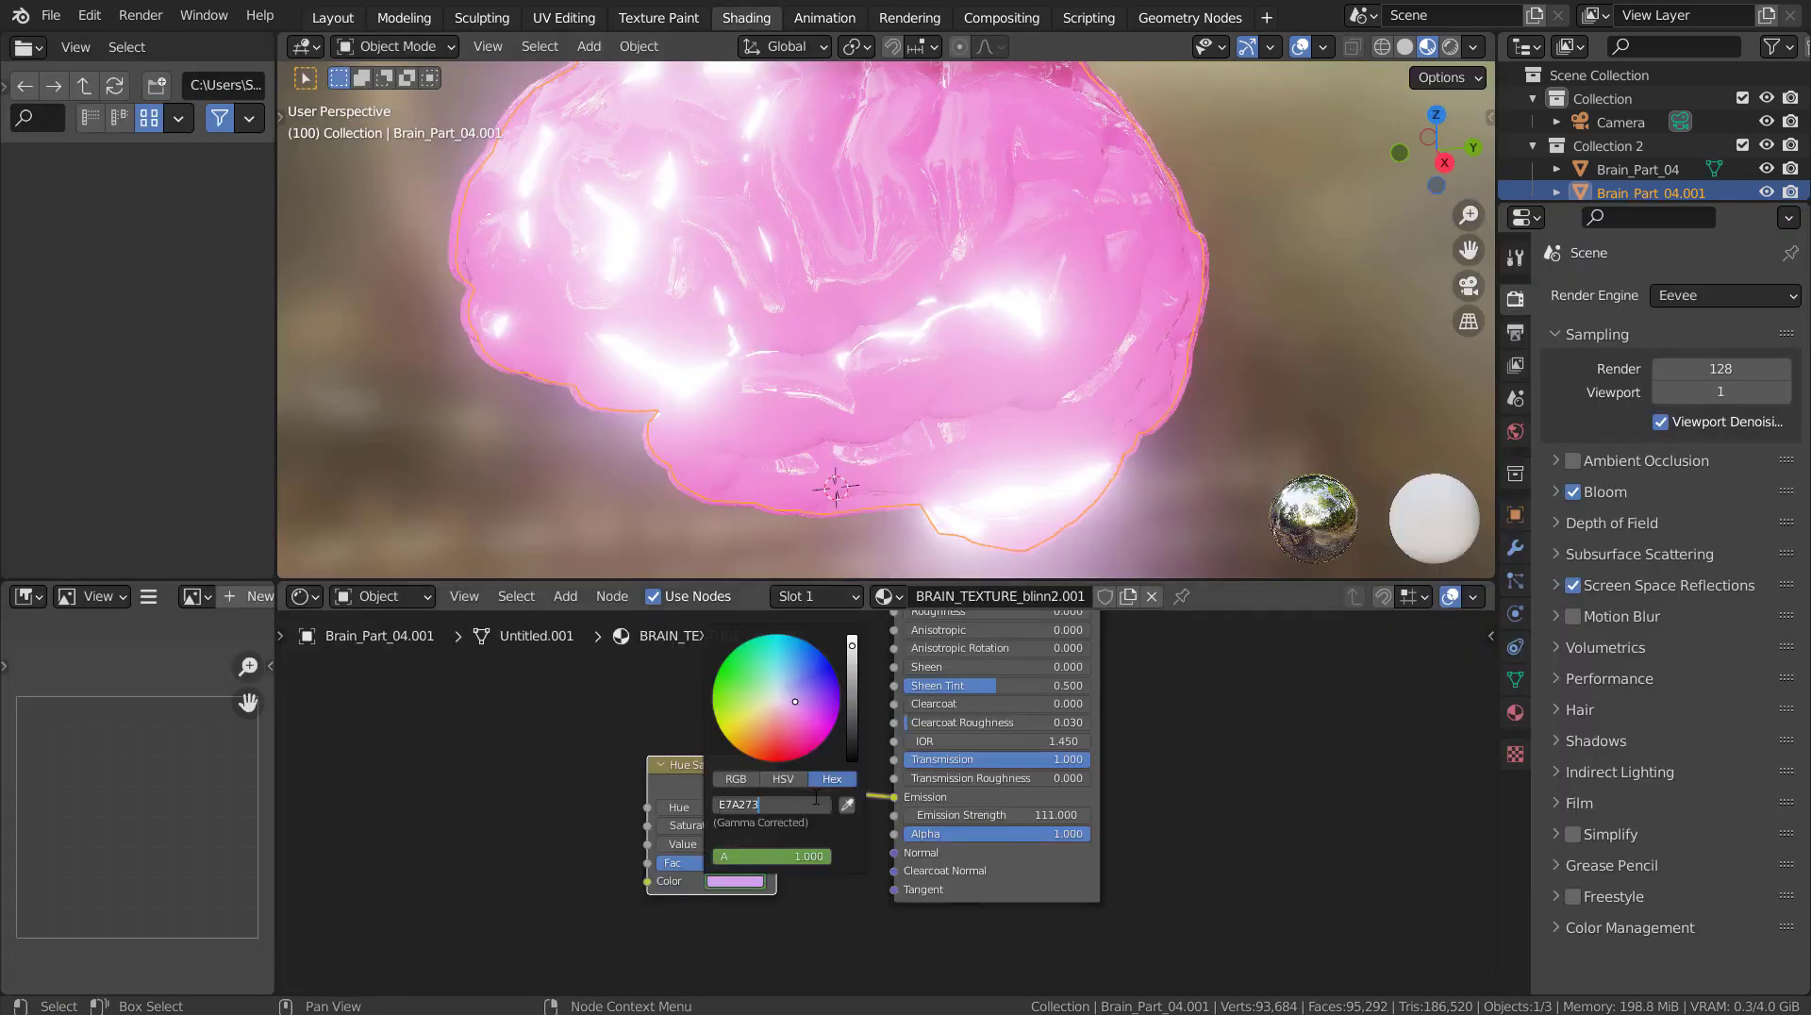
key(Return)
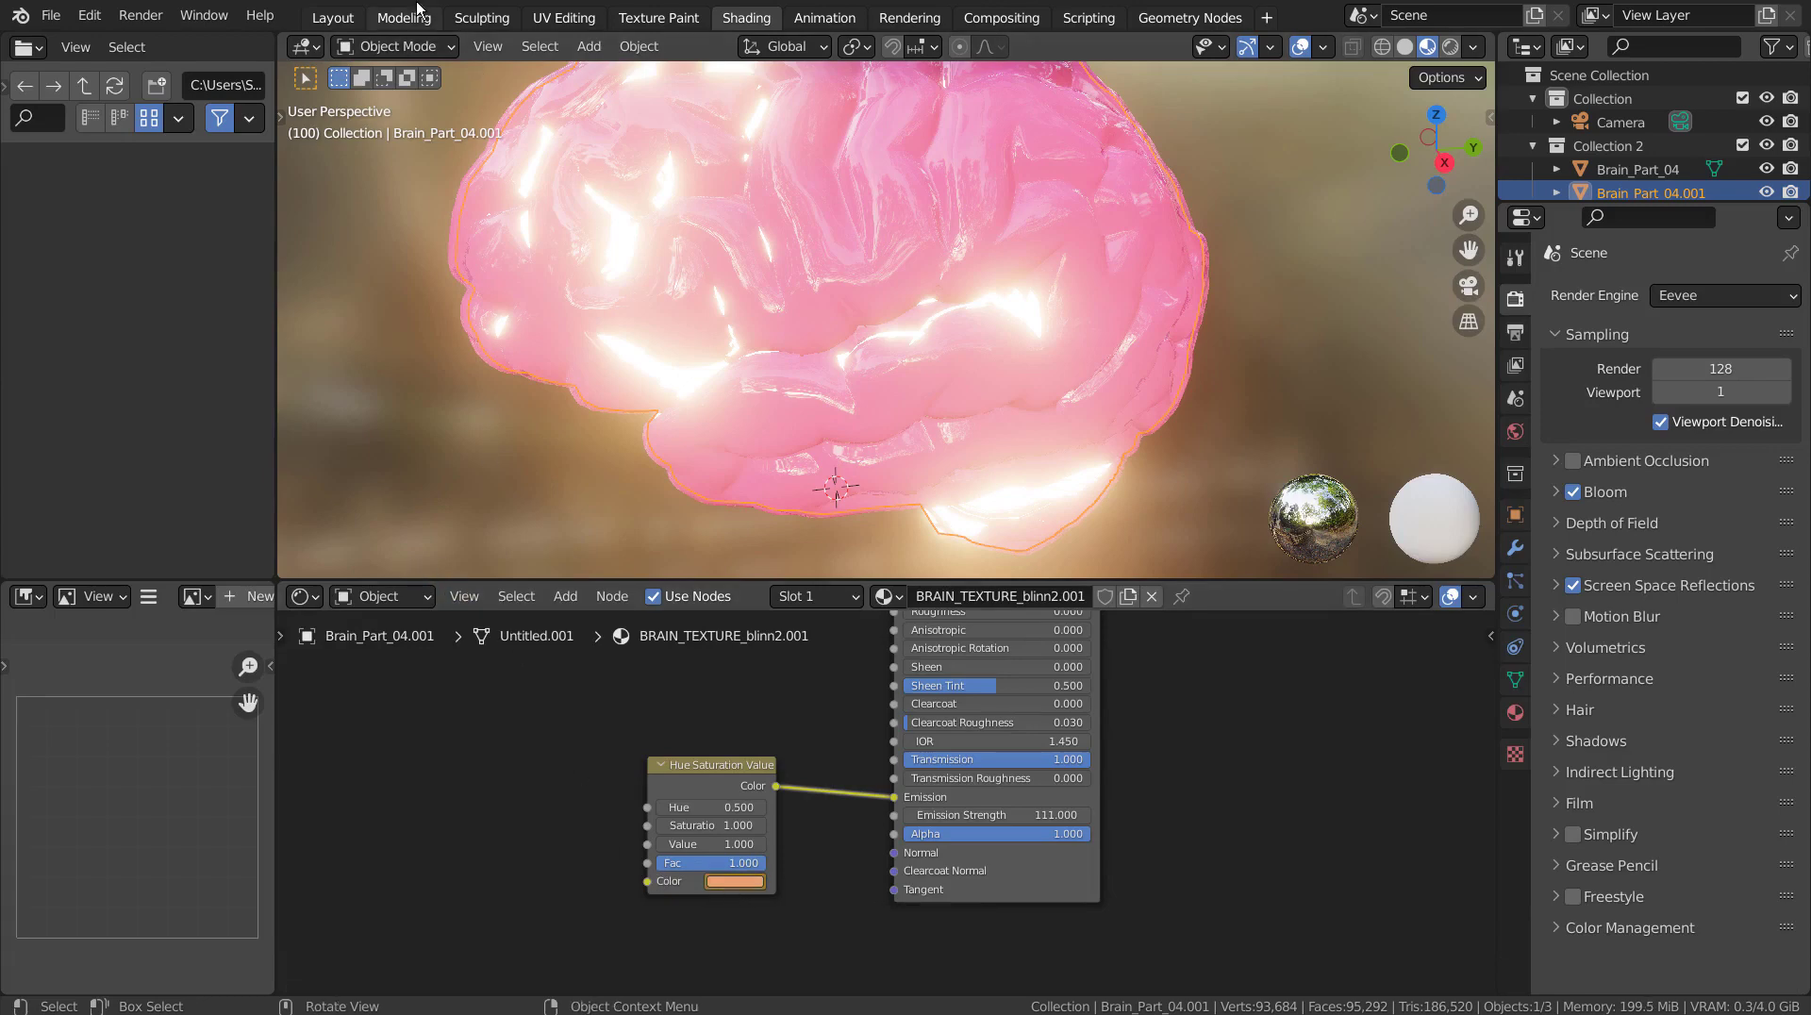
click(345, 14)
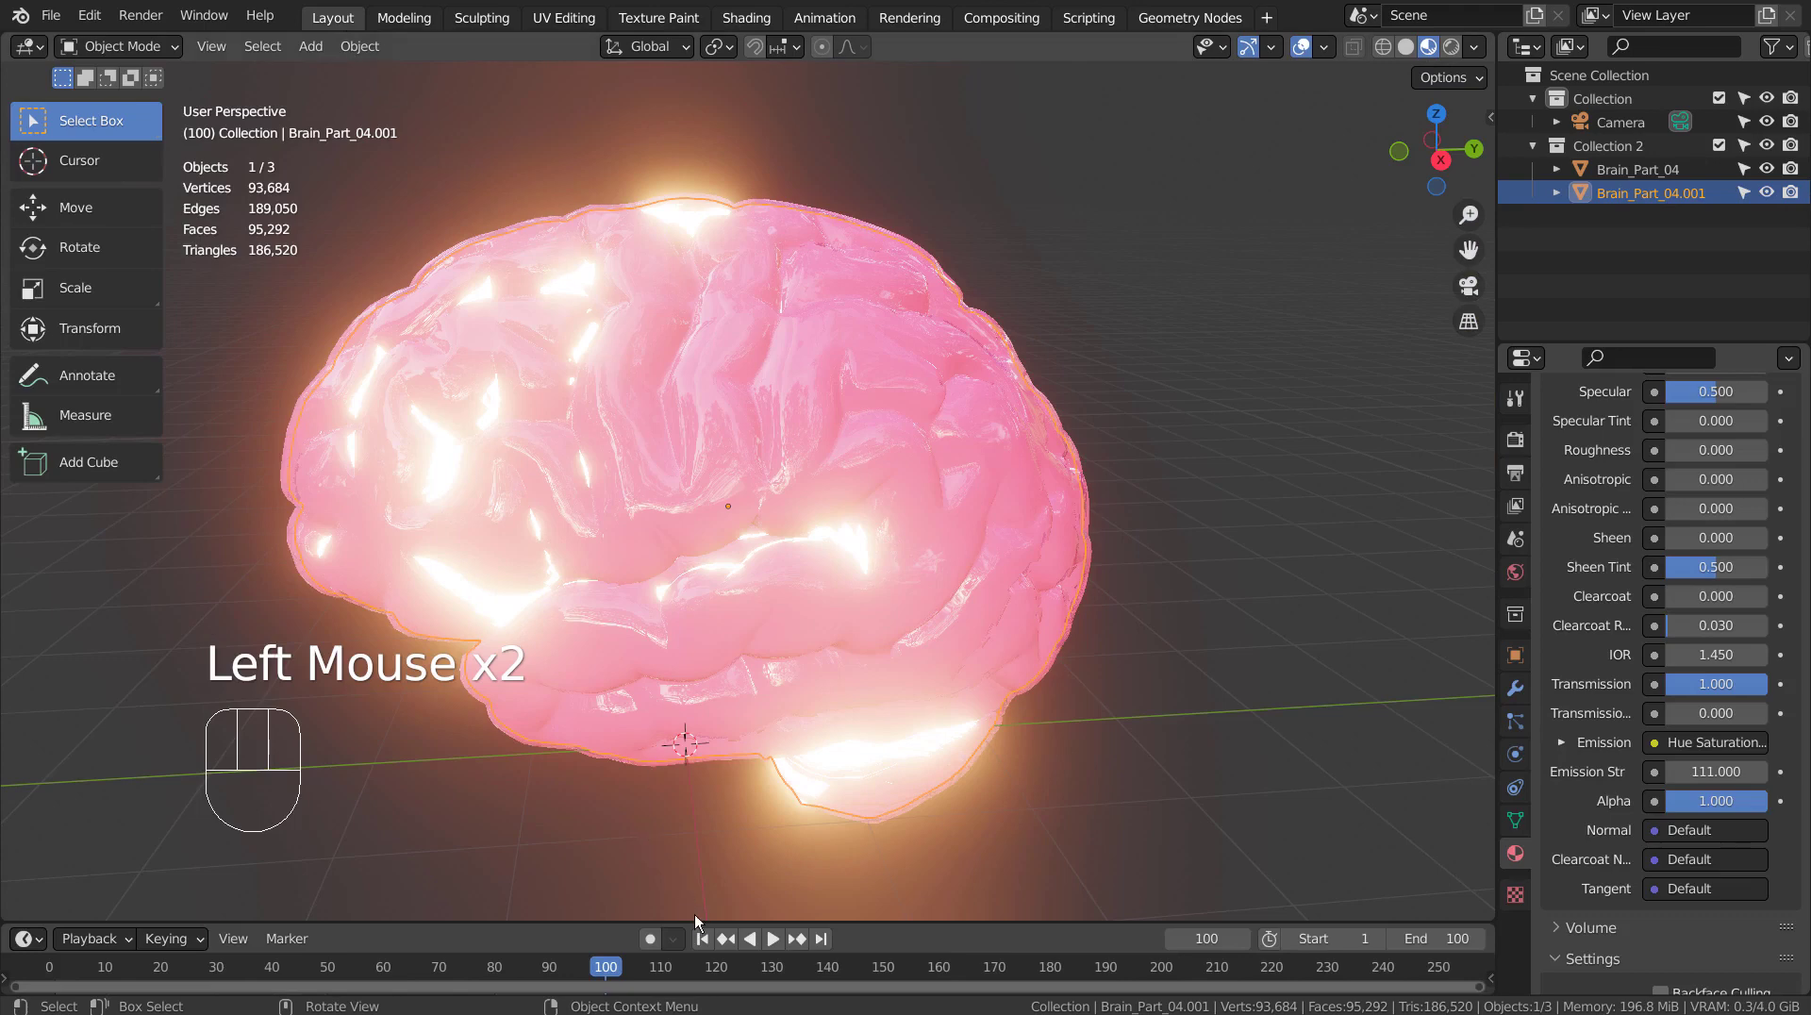
- From frame 1, play the animation in Rendered shading with viewport overlays turned off
click(702, 938)
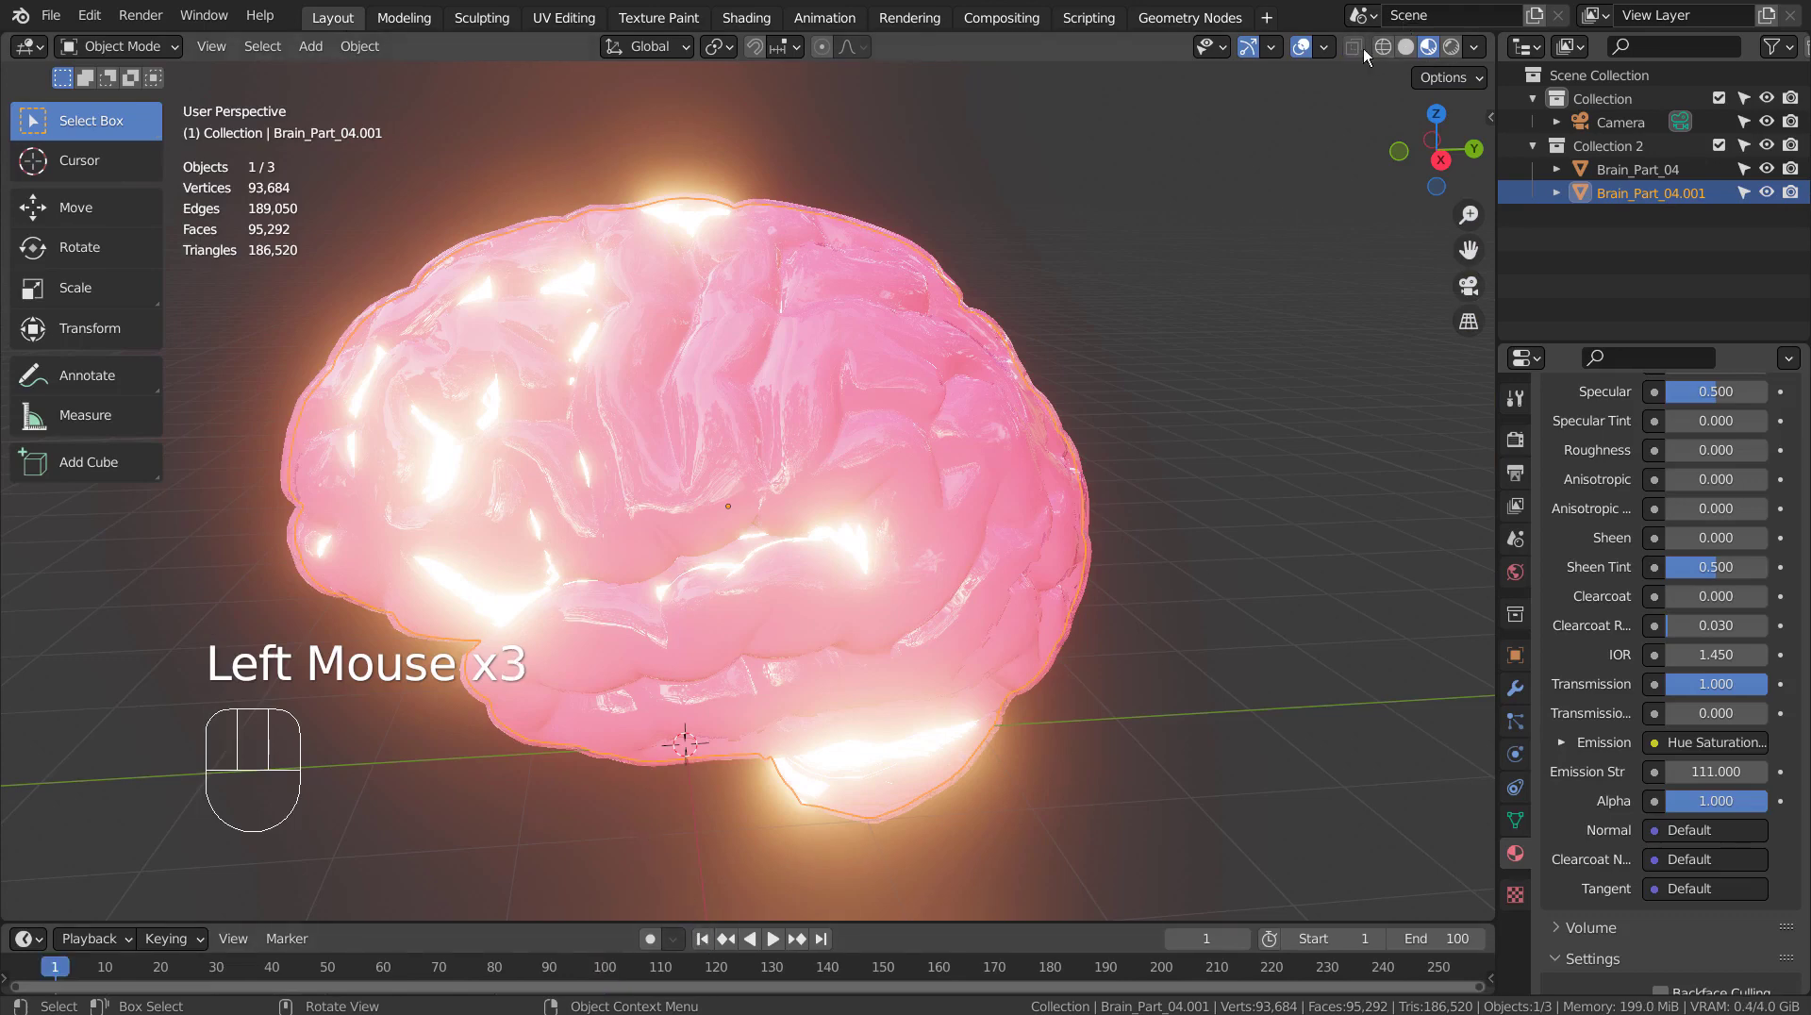
click(1451, 47)
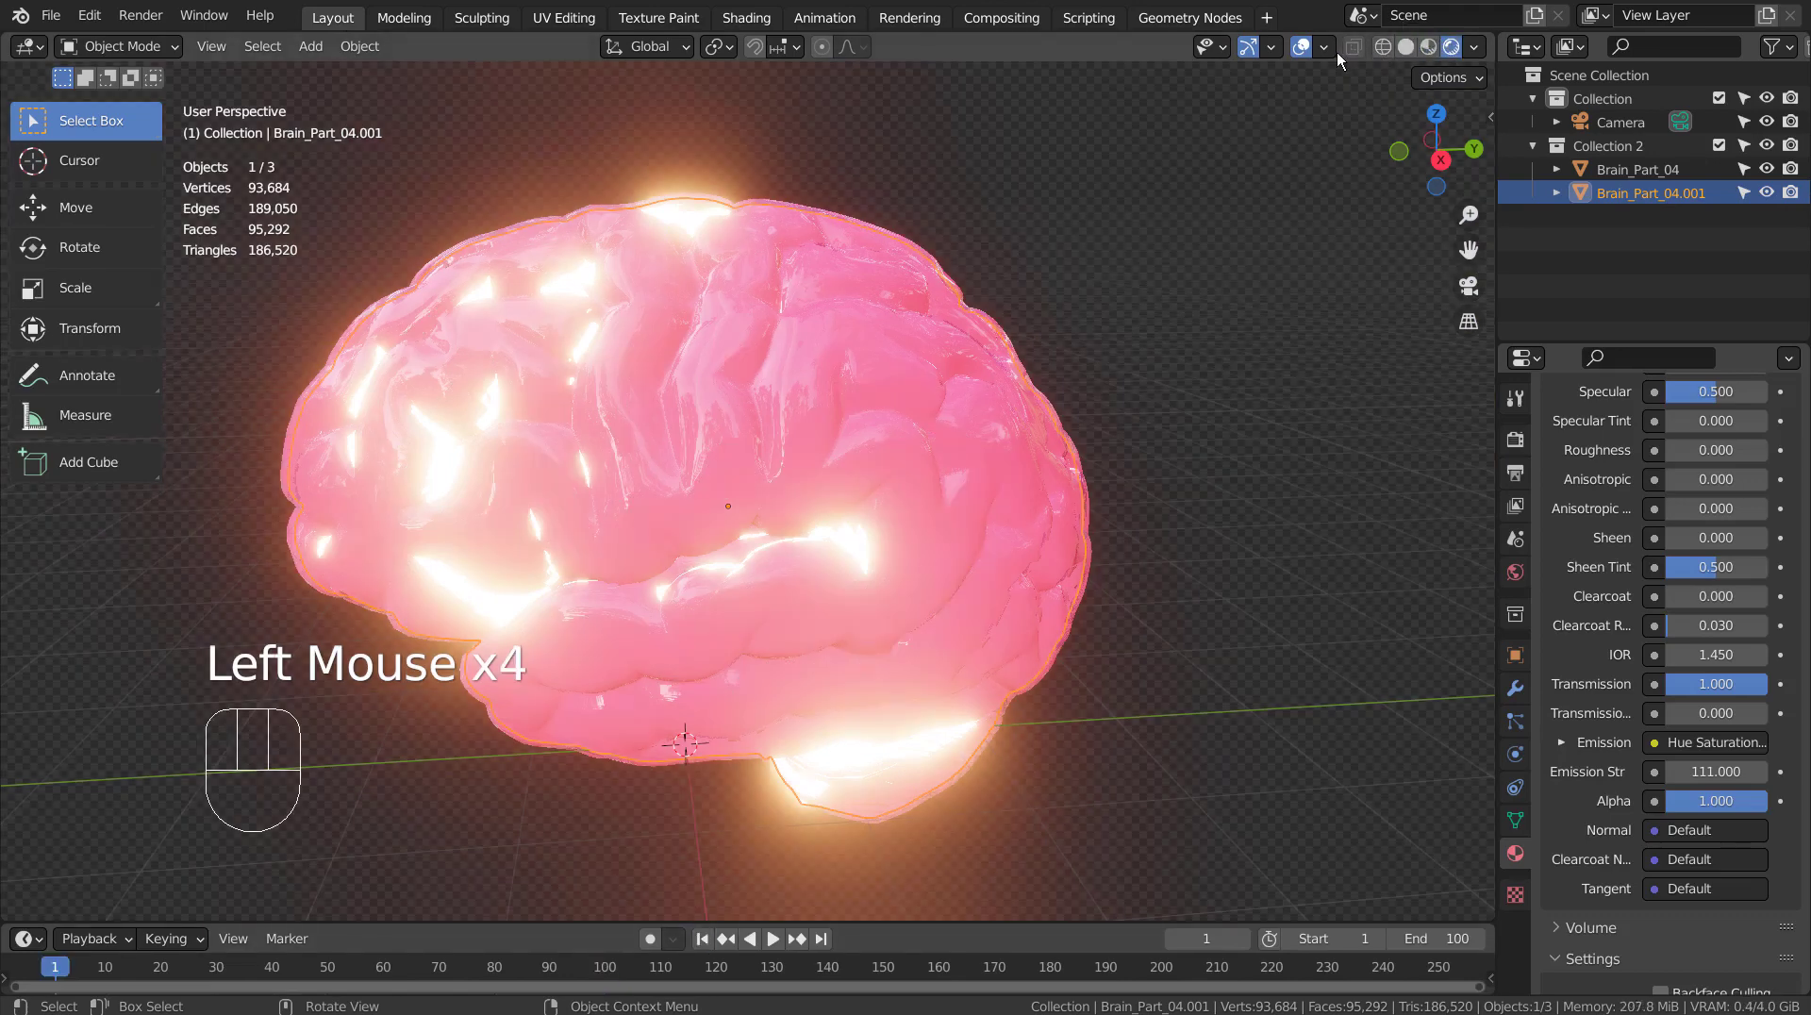
click(1301, 47)
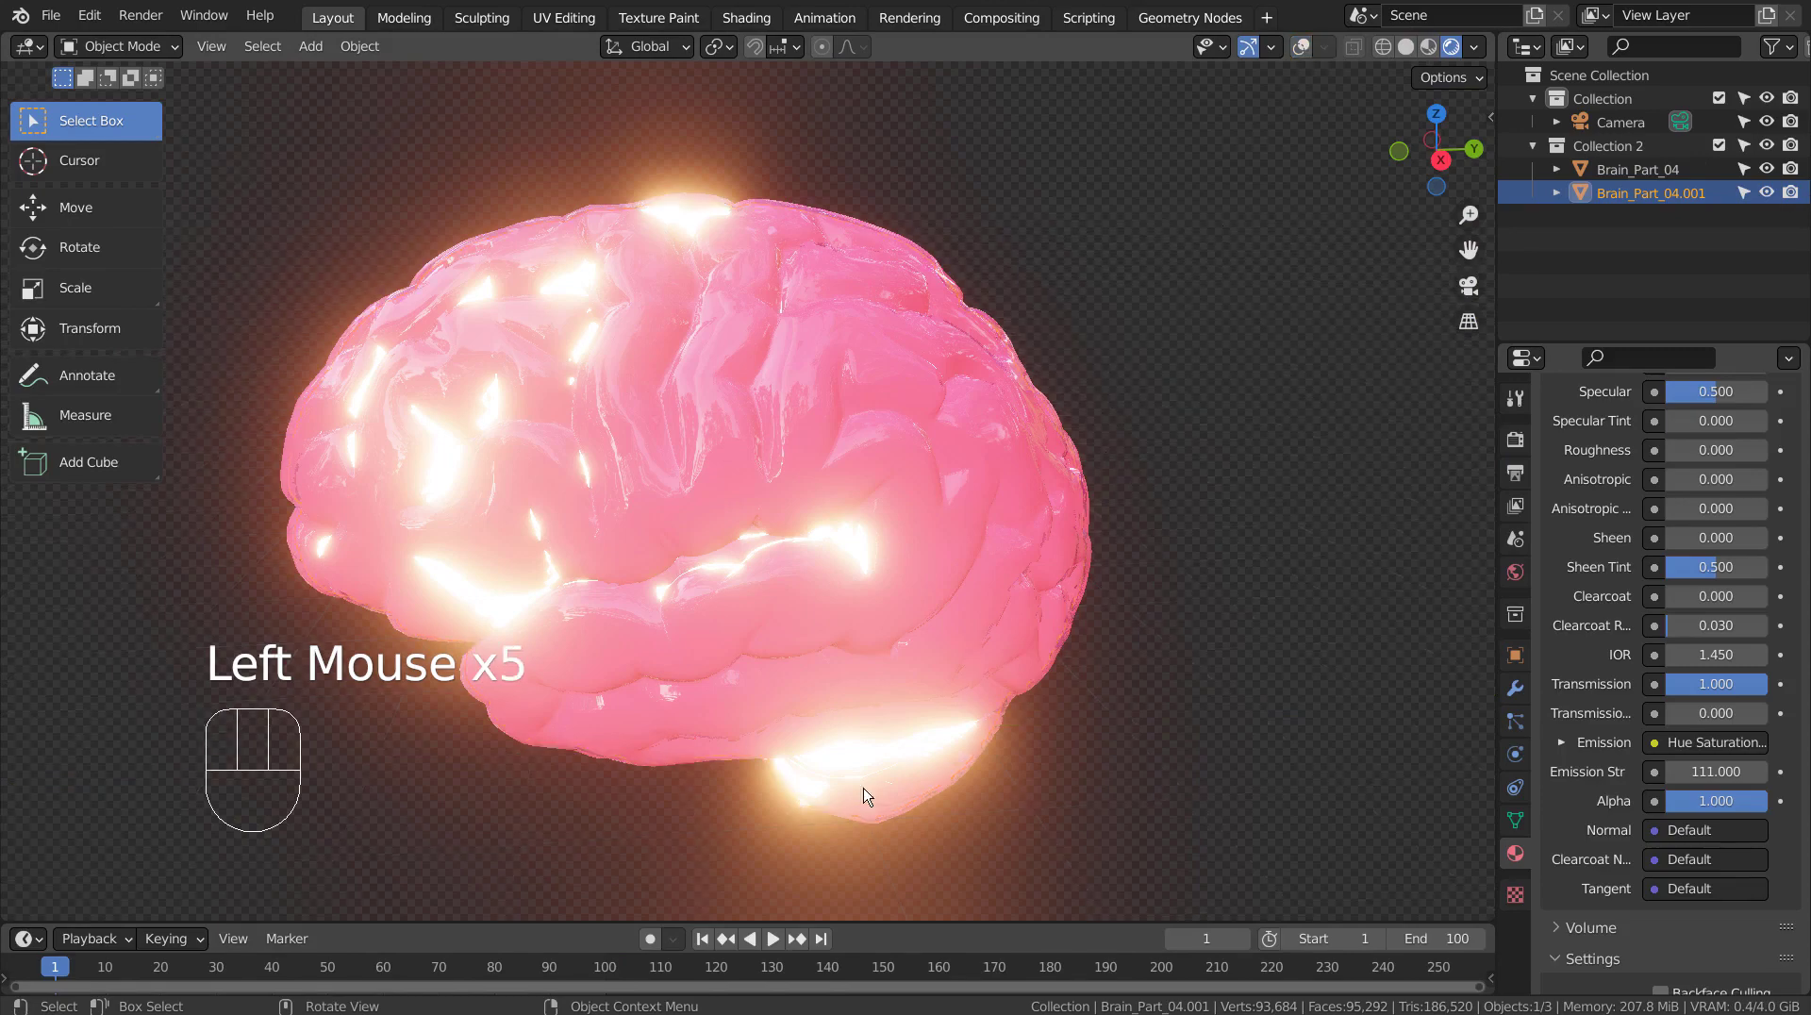
click(773, 938)
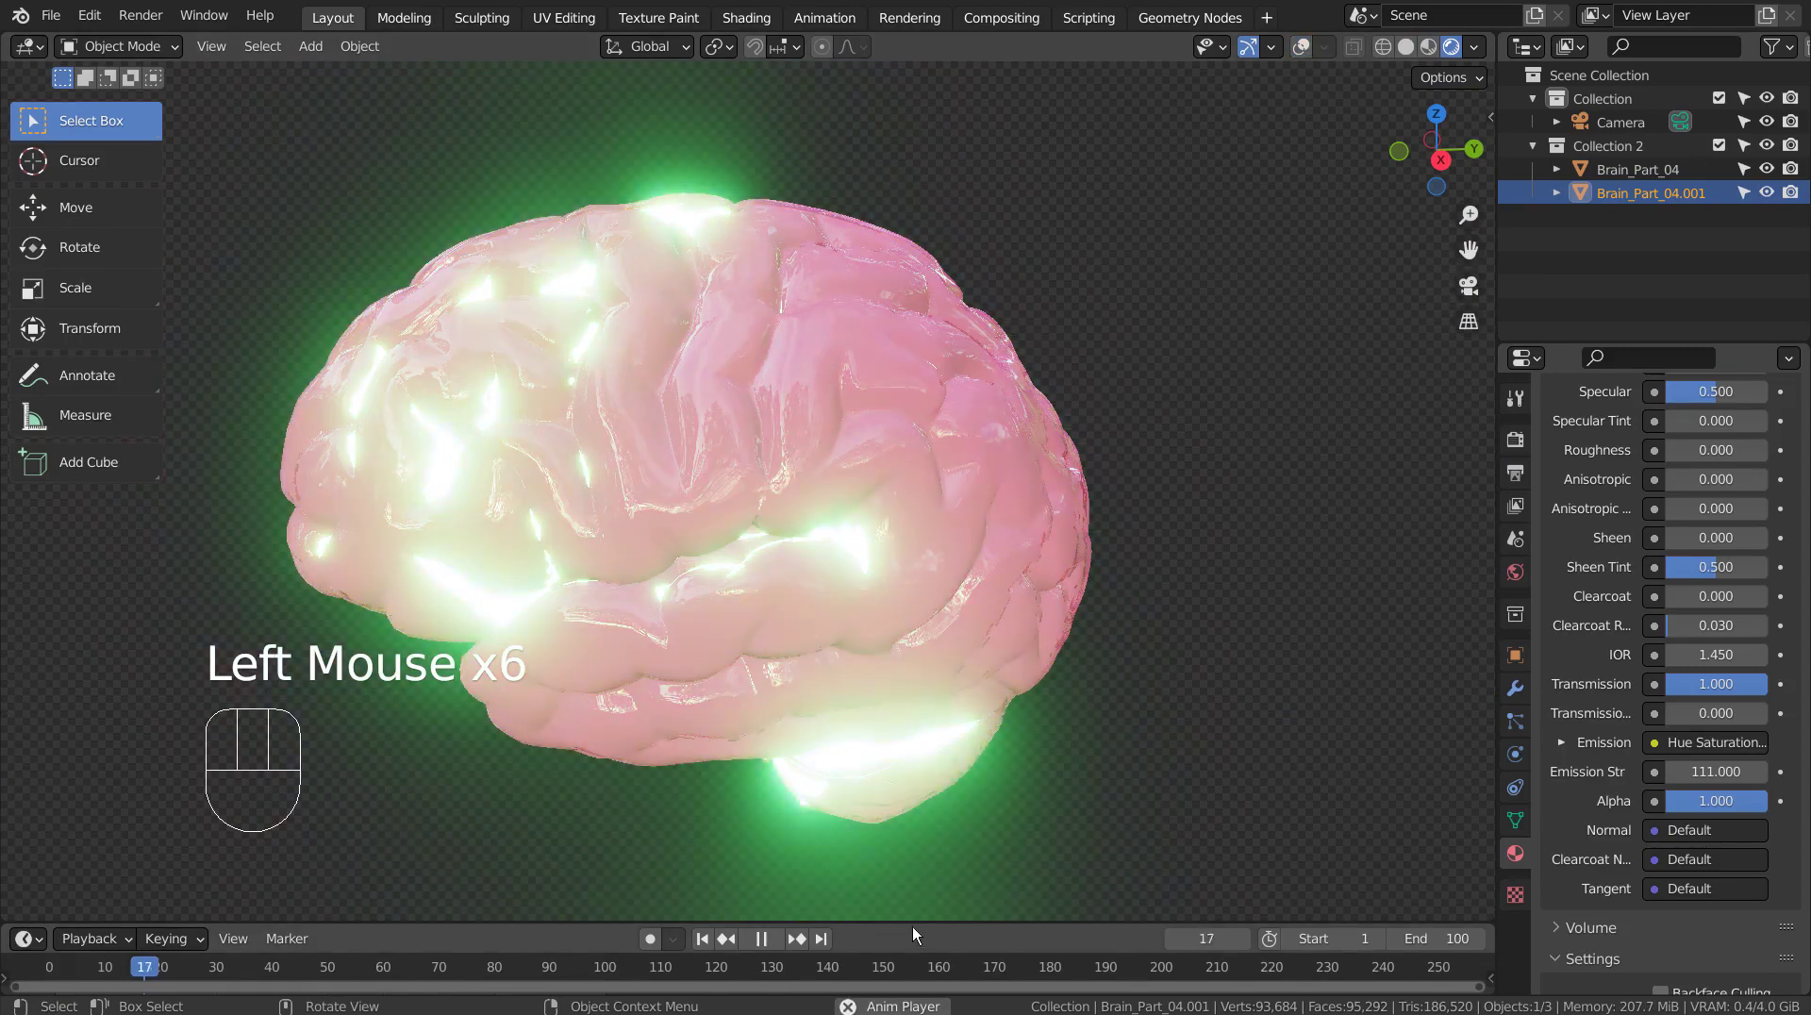